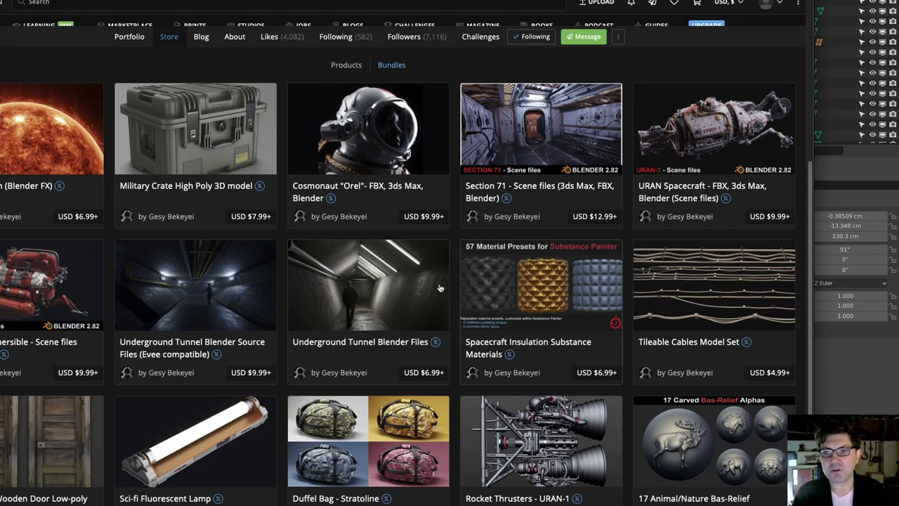
Open the Cosmonaut "Orel" product page in the store and look through its preview images
scroll(394, 288, up, 1)
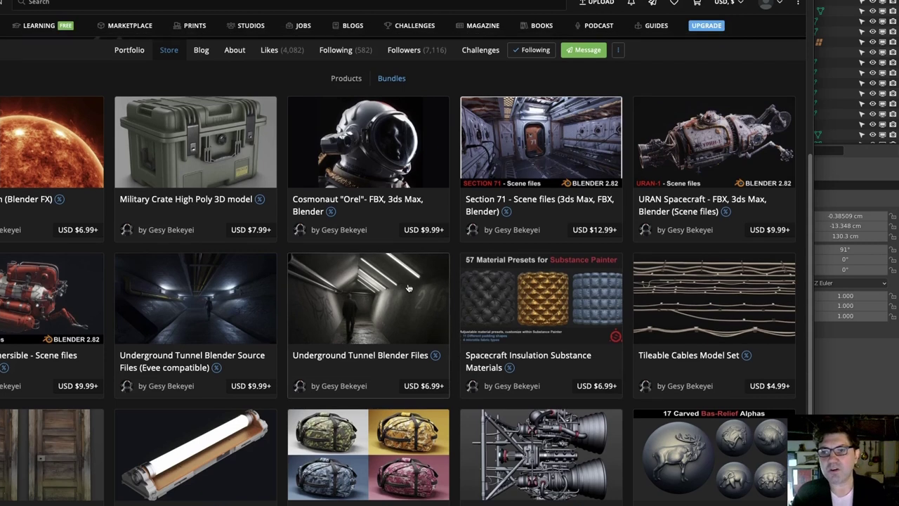
click(376, 172)
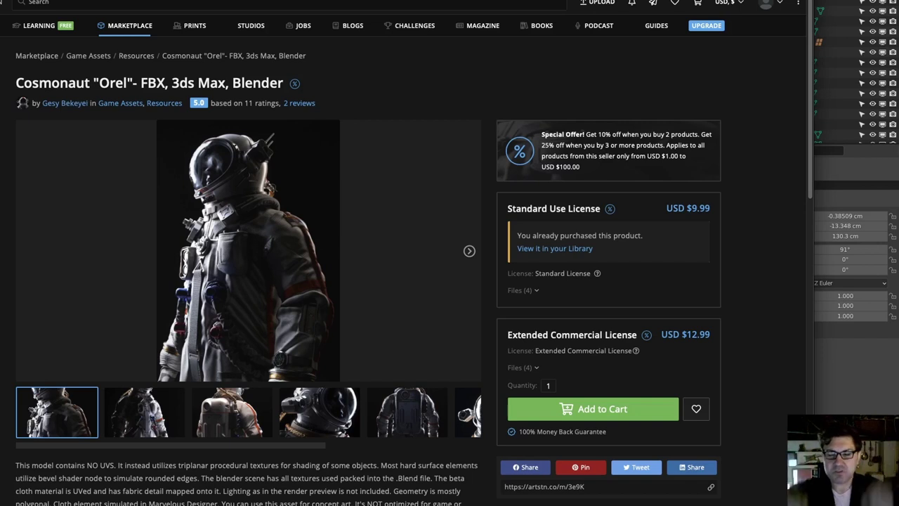
click(141, 408)
click(239, 422)
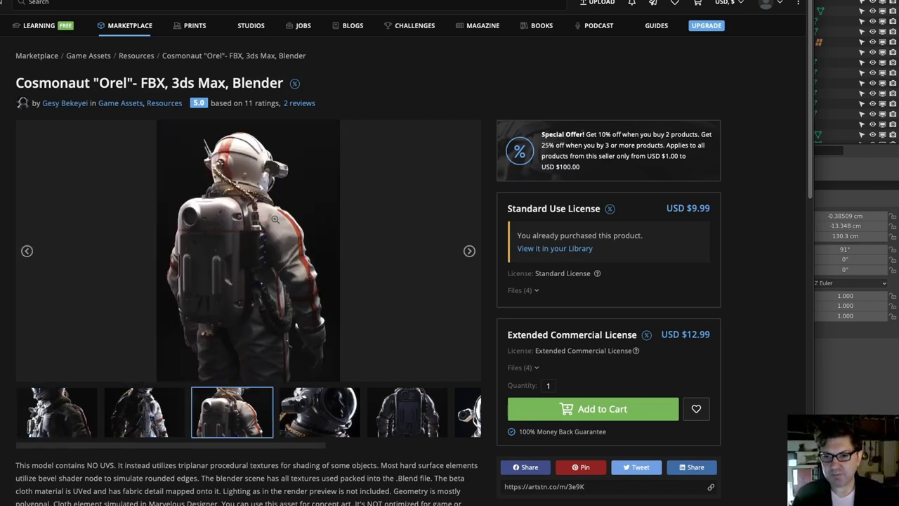
click(332, 418)
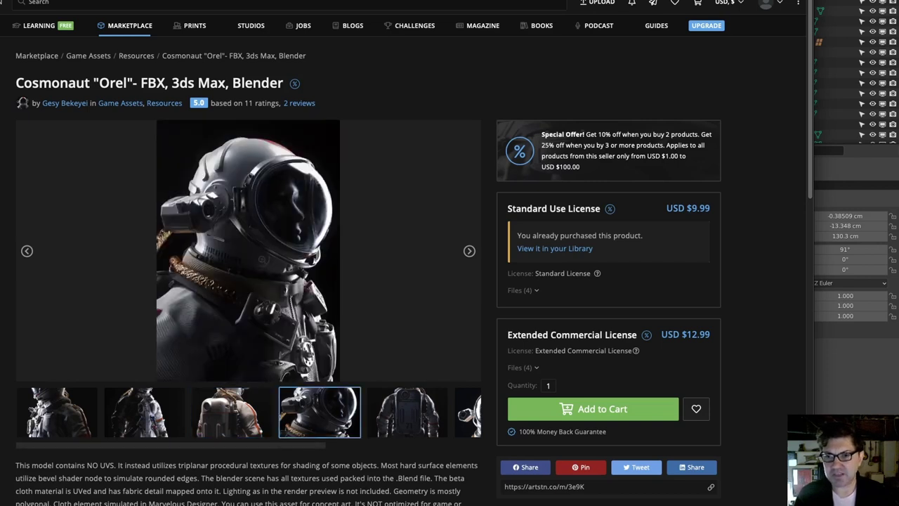
click(405, 414)
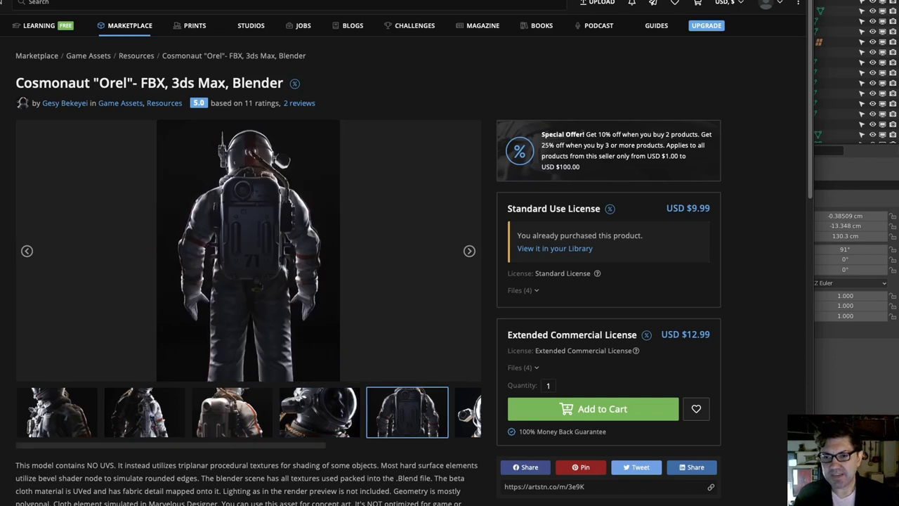
click(472, 415)
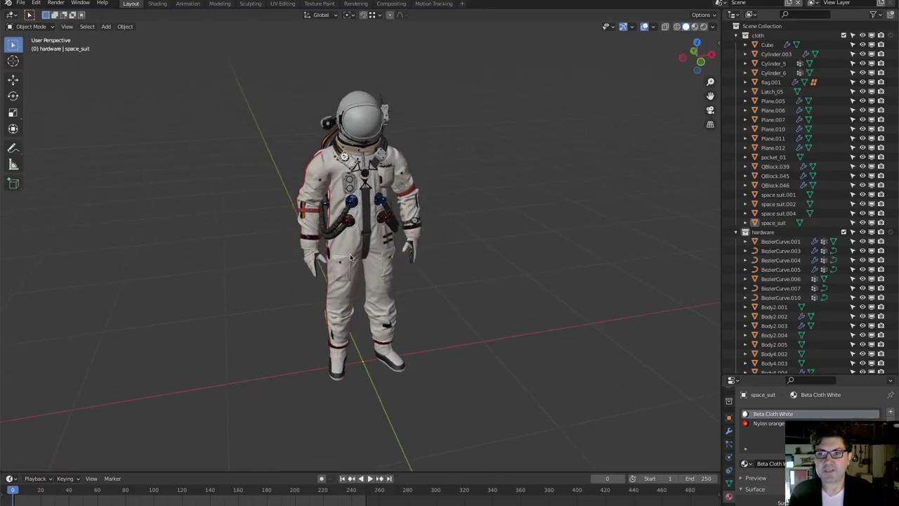
Switch to Blender and examine the cosmonaut model from the front, side and three-quarter angles
middle_drag(330, 211, 316, 231)
scroll(354, 216, up, 4)
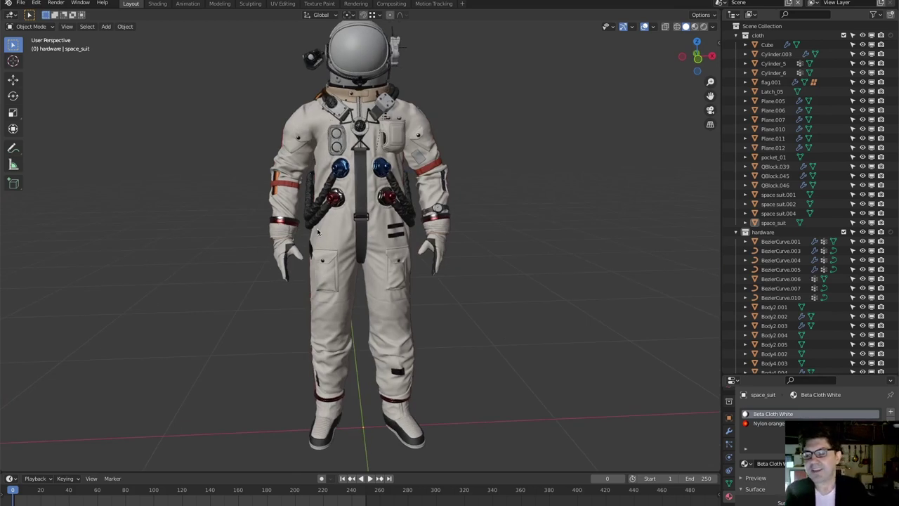
middle_drag(342, 231, 400, 234)
scroll(418, 281, down, 2)
middle_drag(418, 281, 287, 281)
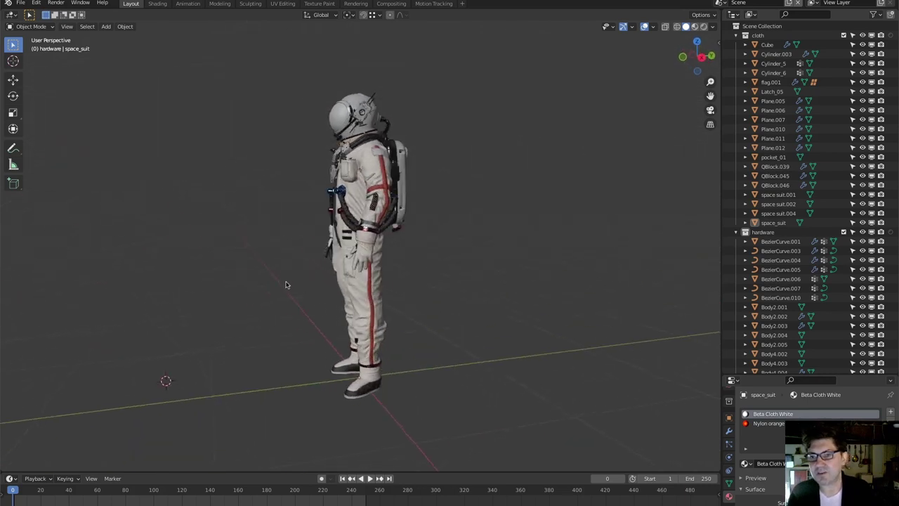
scroll(368, 224, up, 2)
middle_drag(368, 223, 419, 246)
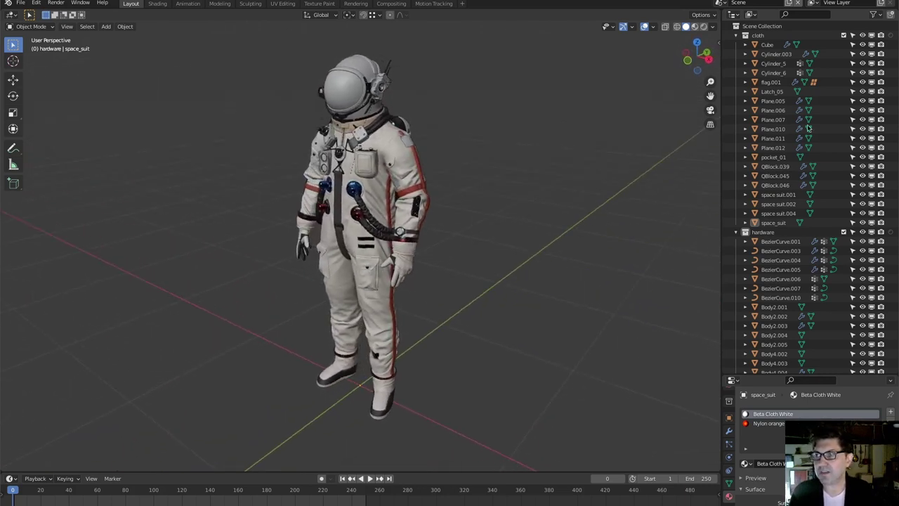
Examine the scene's object hierarchy from the cloth collection through hardware, oxygentank, helmet and camera to Cutters
click(840, 92)
scroll(824, 141, down, 8)
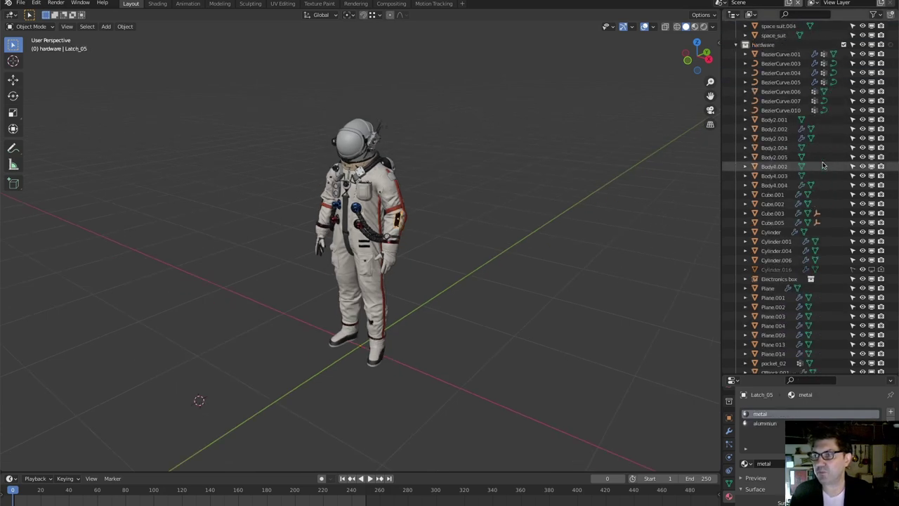
scroll(823, 169, down, 8)
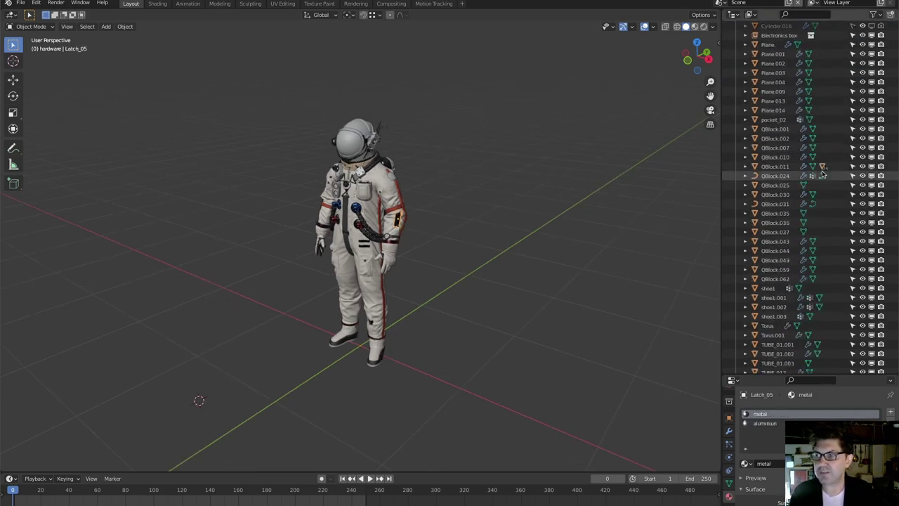
scroll(823, 176, down, 9)
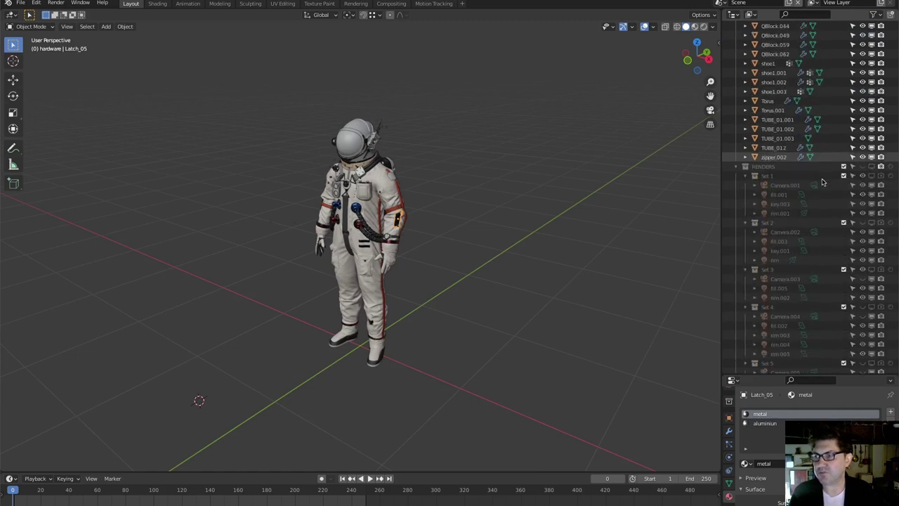
scroll(823, 184, down, 12)
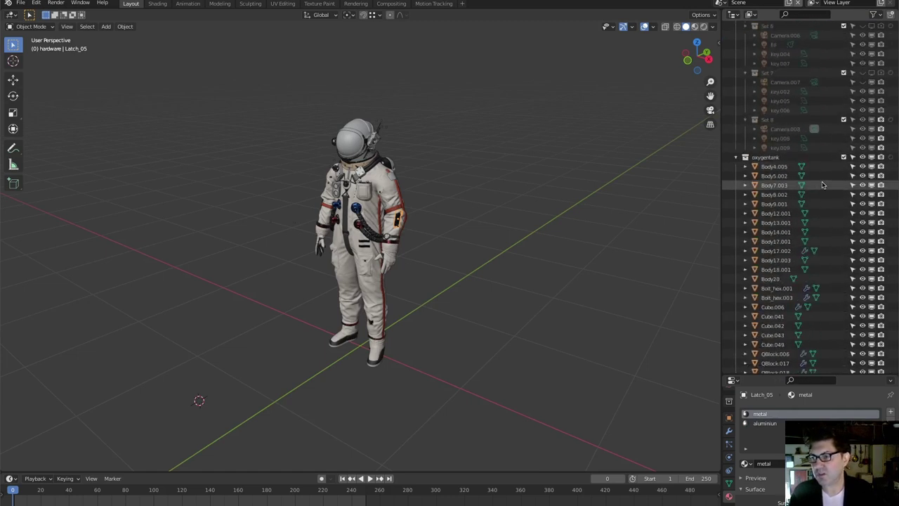
scroll(823, 185, down, 2)
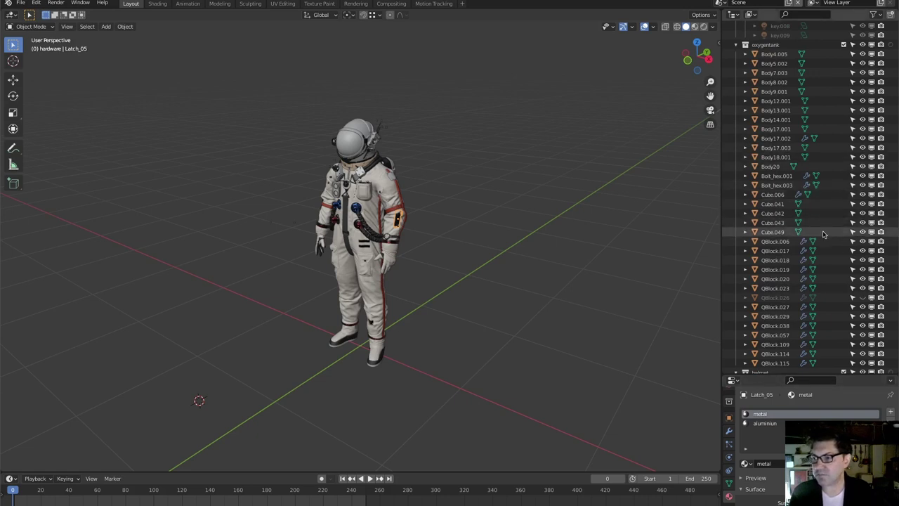
scroll(823, 235, down, 4)
scroll(826, 243, down, 6)
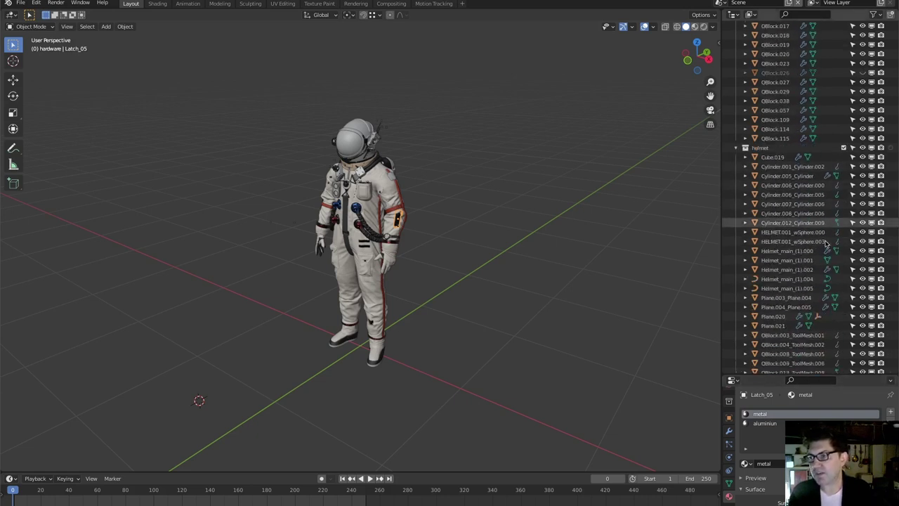
scroll(826, 243, down, 2)
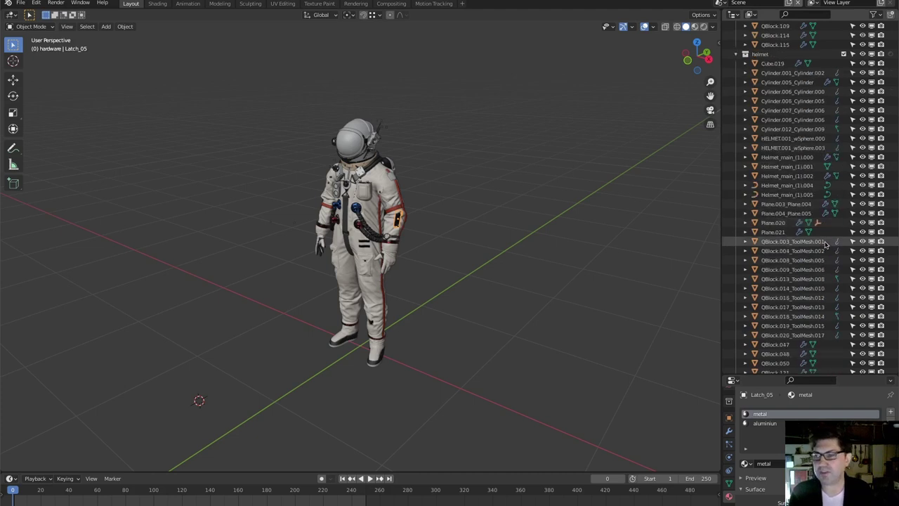
scroll(826, 243, down, 13)
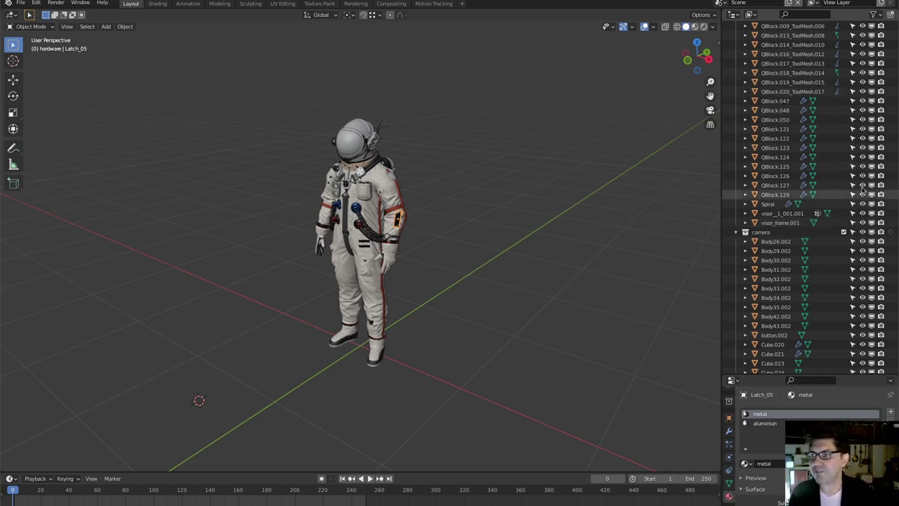
scroll(829, 140, down, 2)
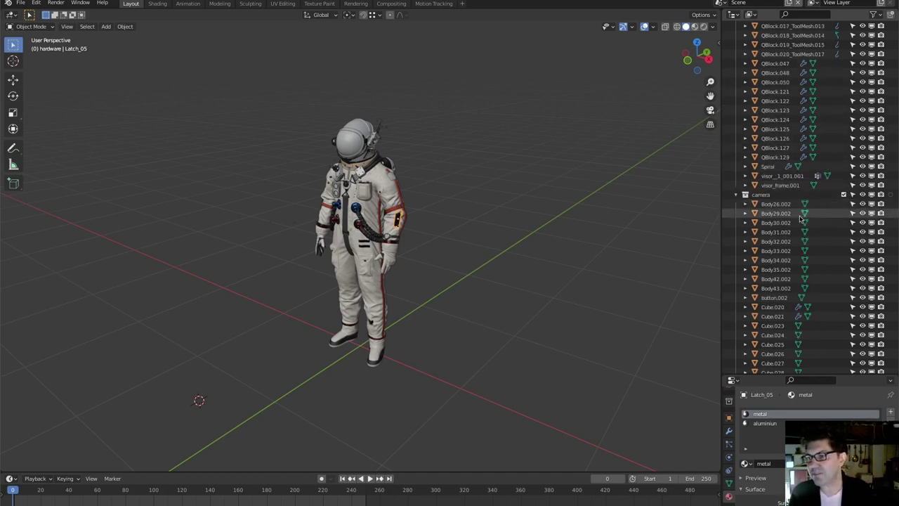
scroll(828, 276, down, 2)
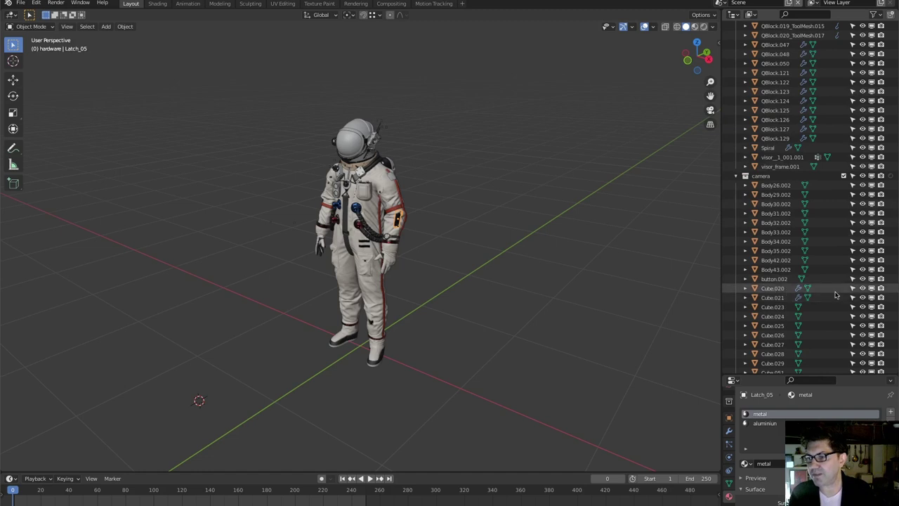
scroll(769, 134, down, 2)
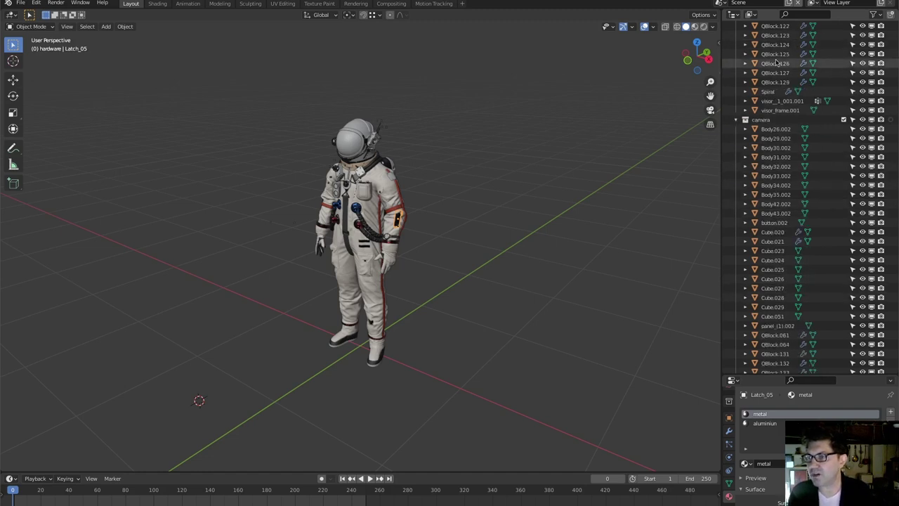
scroll(769, 140, down, 6)
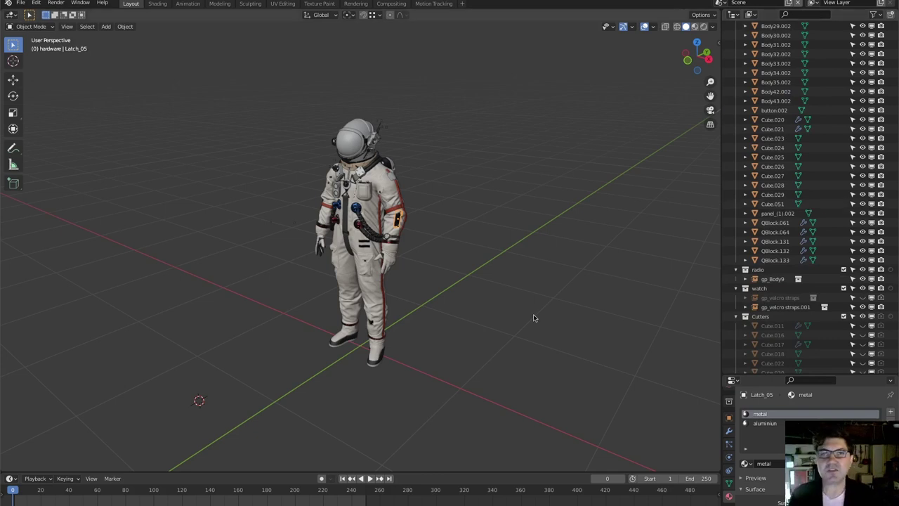
Select Cube.020 in the camera collection and display its modifiers in an enlarged properties area
click(795, 120)
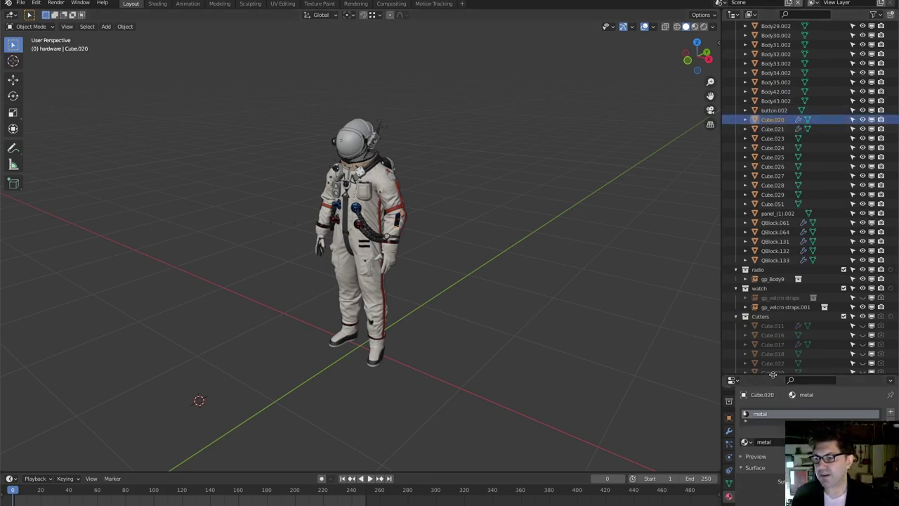
drag(772, 377, 773, 267)
click(729, 402)
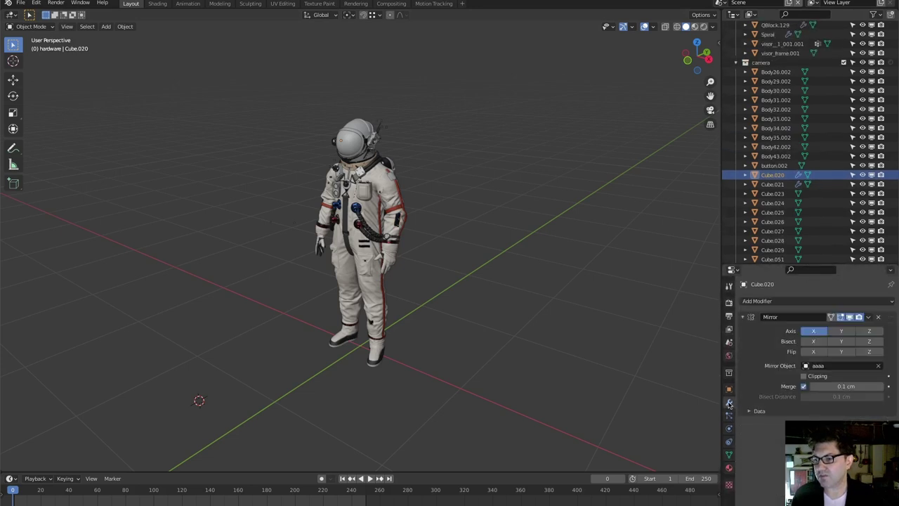
mouse_move(389, 264)
middle_down()
mouse_move(404, 260)
mouse_move(399, 251)
middle_up()
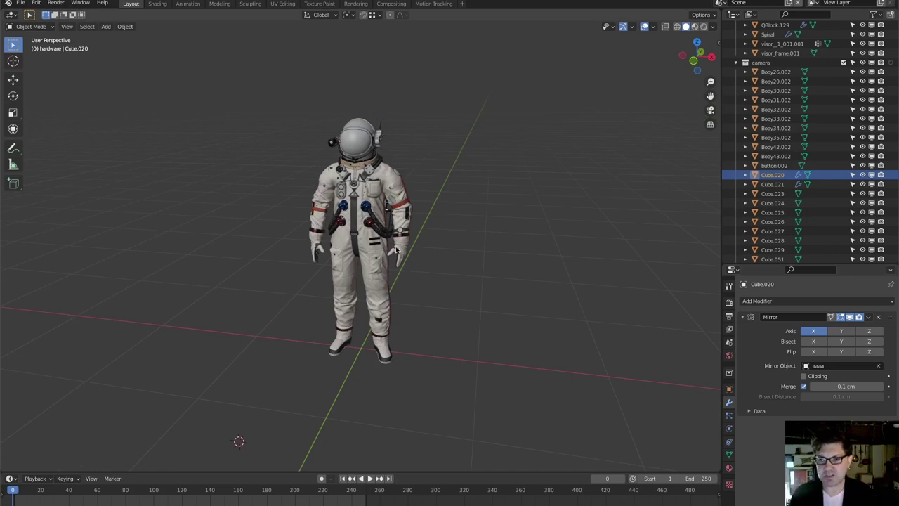
middle_drag(356, 258, 382, 253)
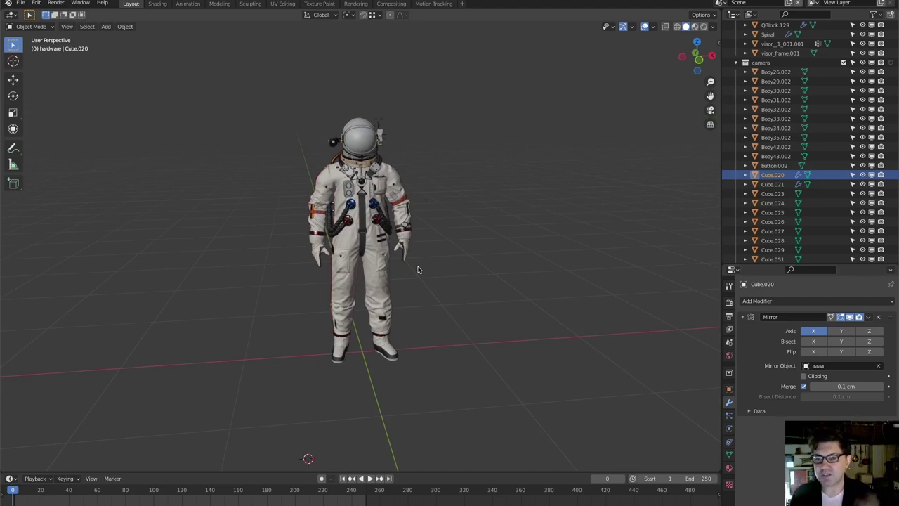
middle_drag(353, 261, 364, 171)
scroll(349, 267, up, 2)
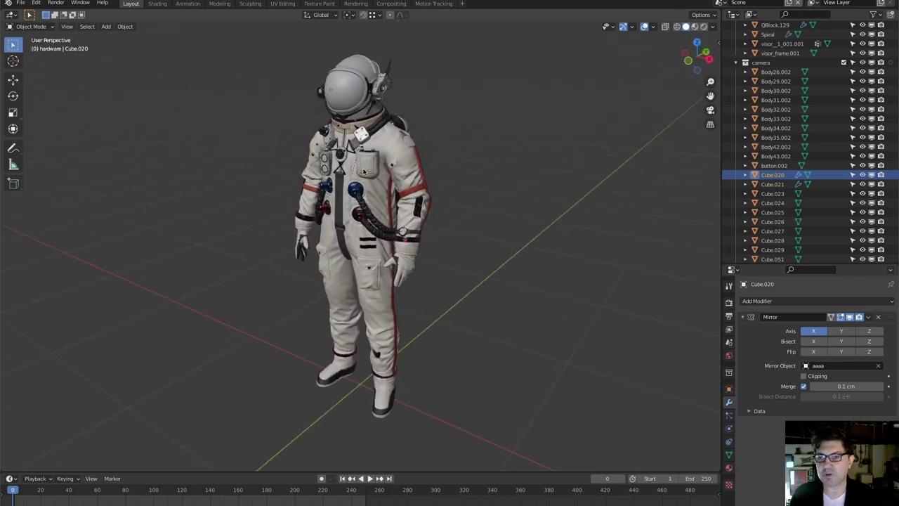
middle_drag(434, 272, 503, 252)
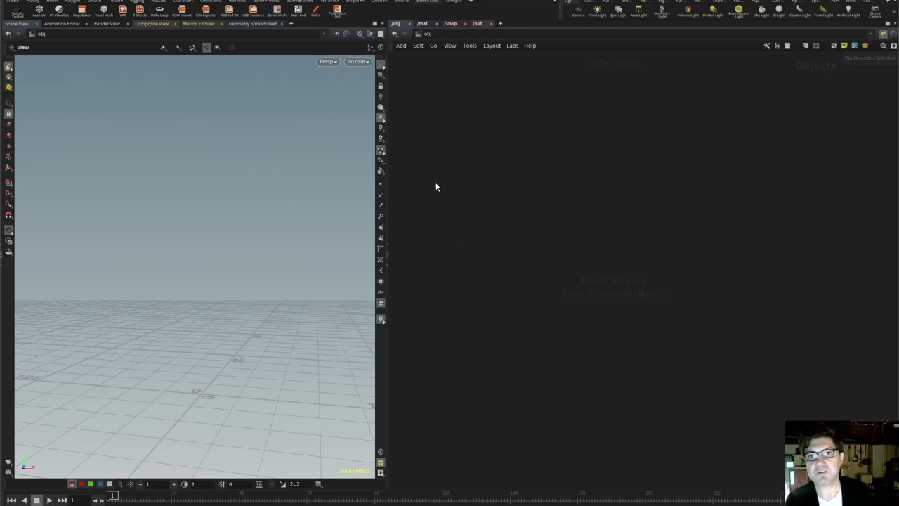
Switch to Houdini and import Cosmonaut-orel.fbx from the Cosmonaut Orel folder into the empty object network
key(ctrl+o)
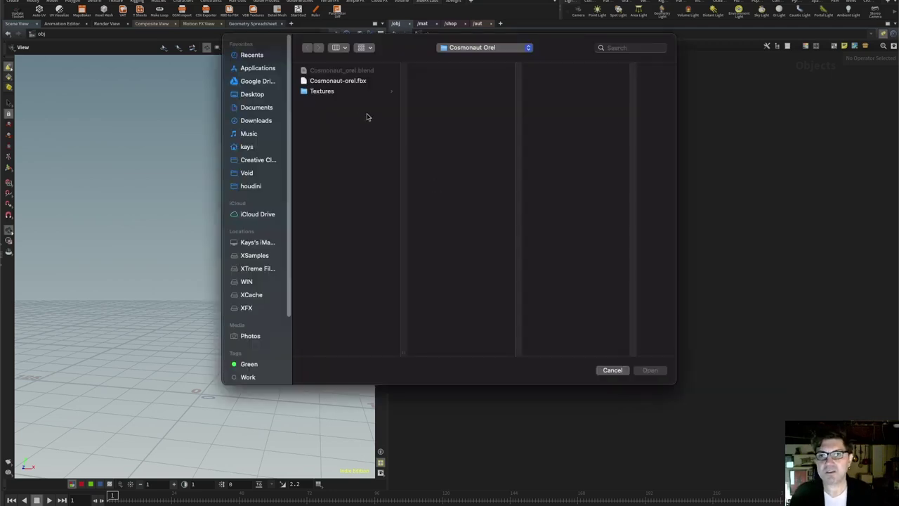
click(354, 81)
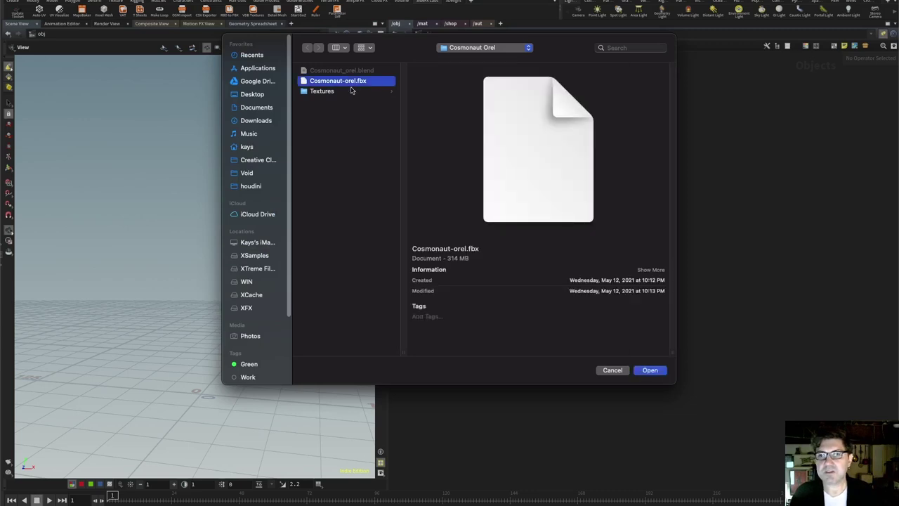
click(650, 370)
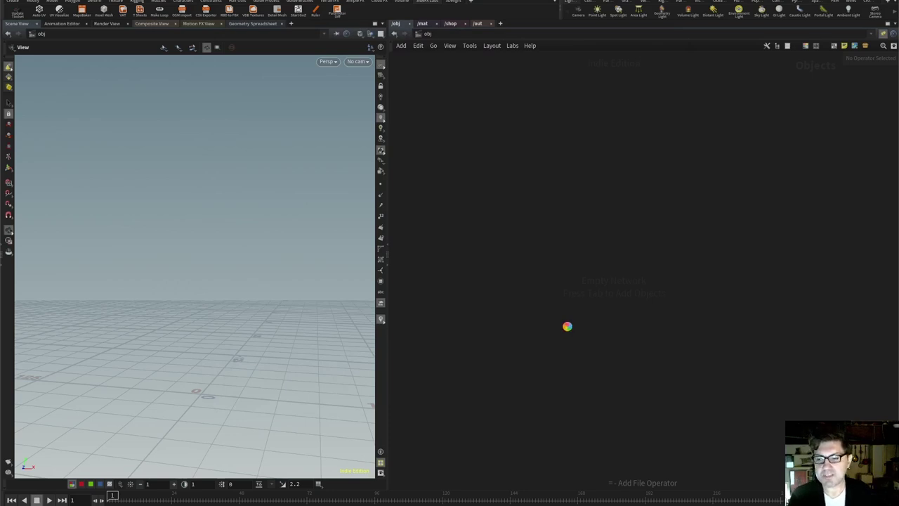
drag(261, 274, 195, 330)
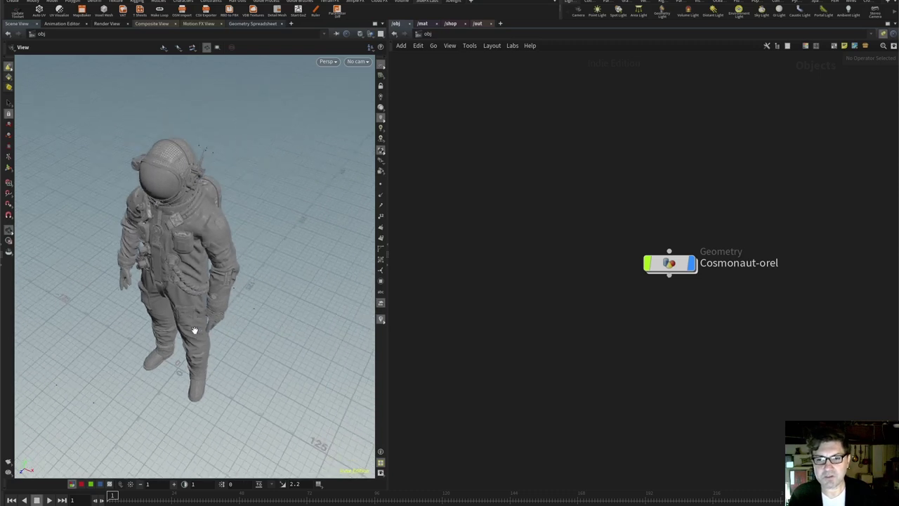
drag(178, 295, 195, 309)
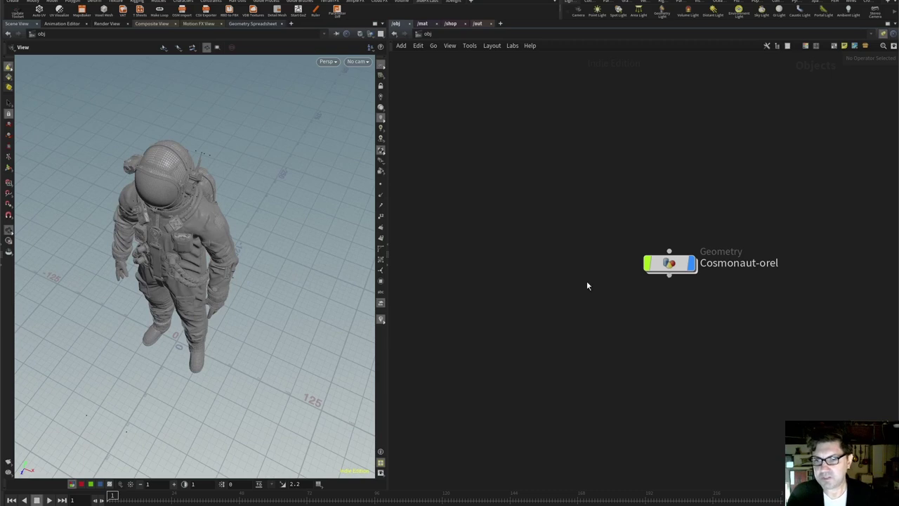
Go inside the Cosmonaut-orel geometry object to reach its File node
middle_drag(627, 235, 433, 120)
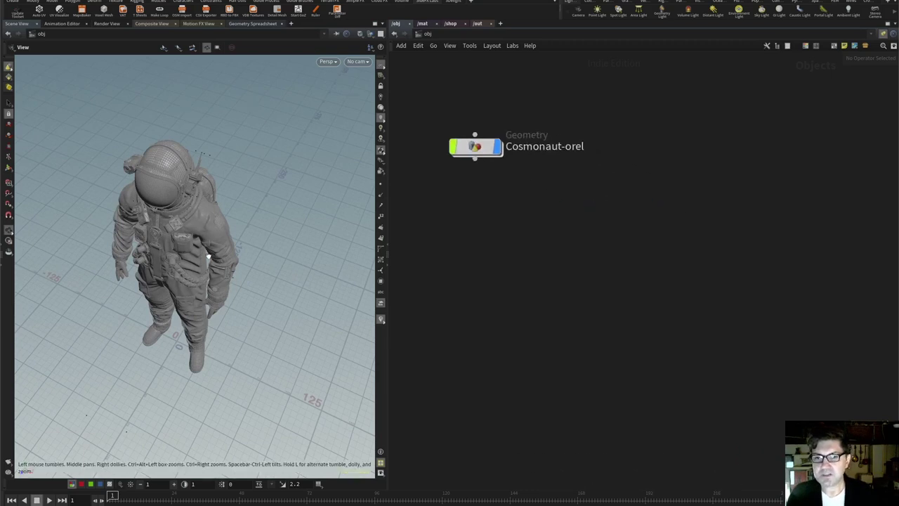
drag(211, 245, 257, 229)
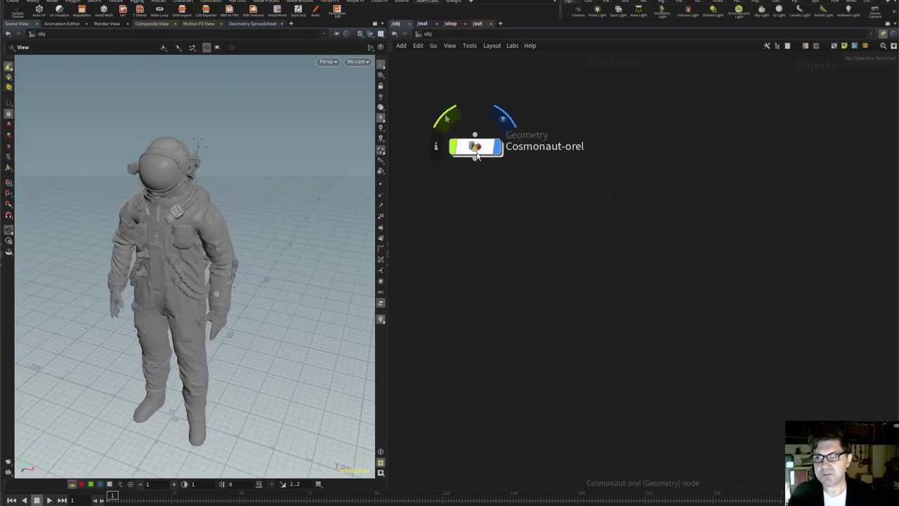
double_click(476, 147)
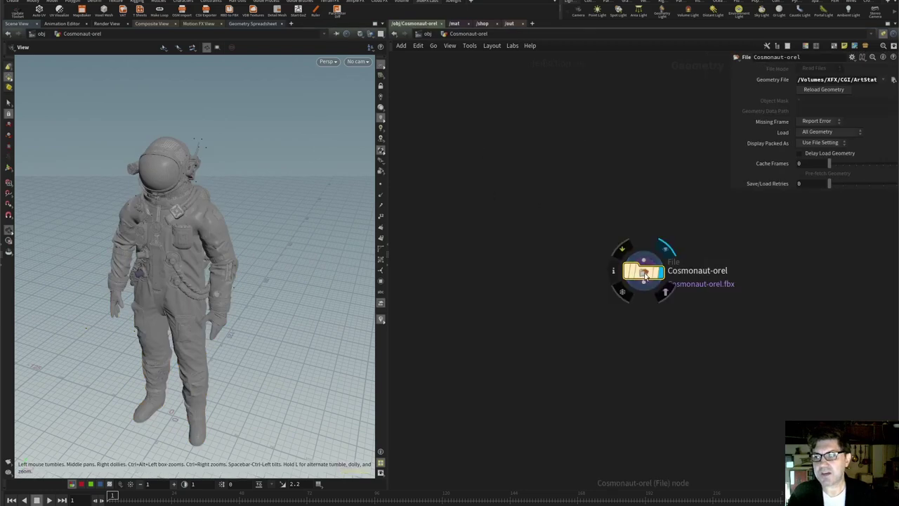
Add a Match Size node below the Cosmonaut-orel File node, aligned under it, and display its output
drag(637, 268, 453, 132)
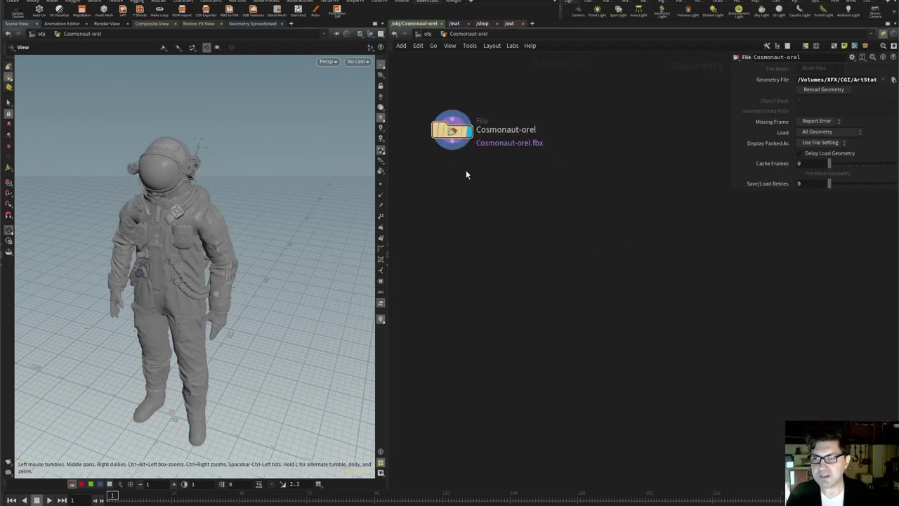
drag(452, 148, 462, 187)
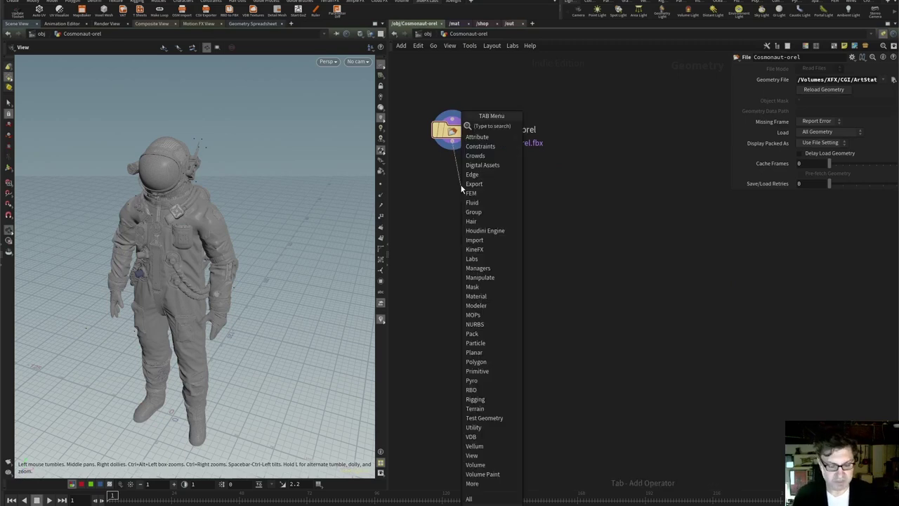
text(match)
key(Down)
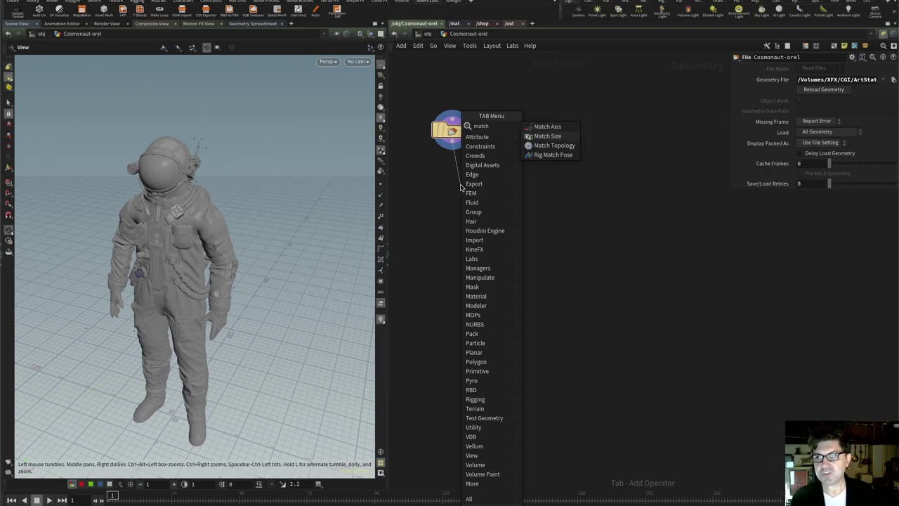
key(Return)
click(460, 187)
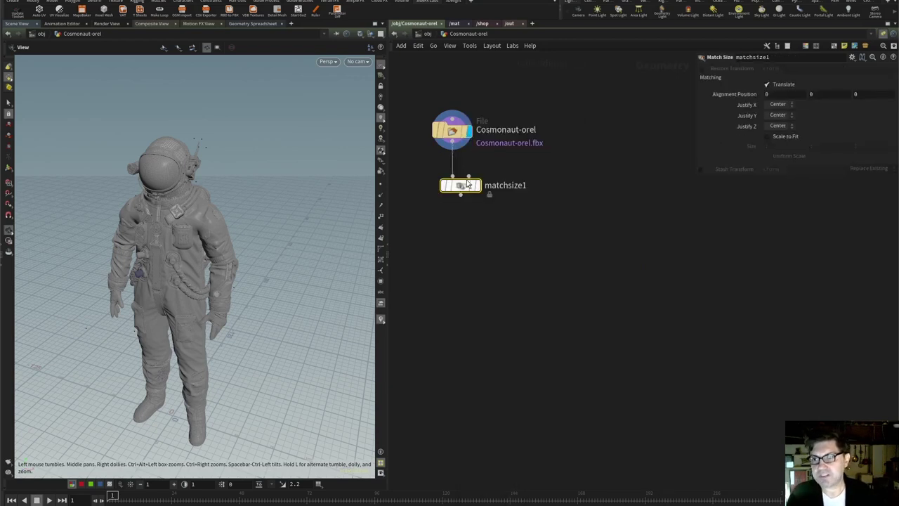
key(l)
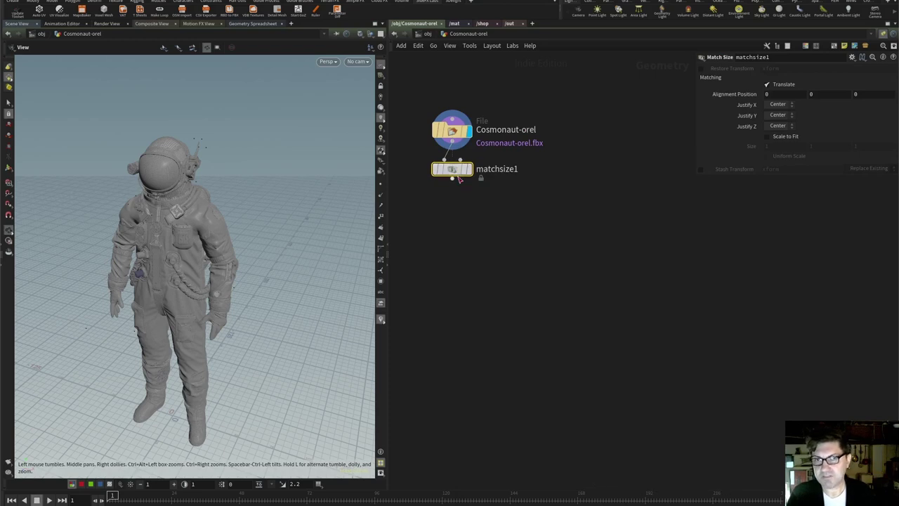
click(472, 175)
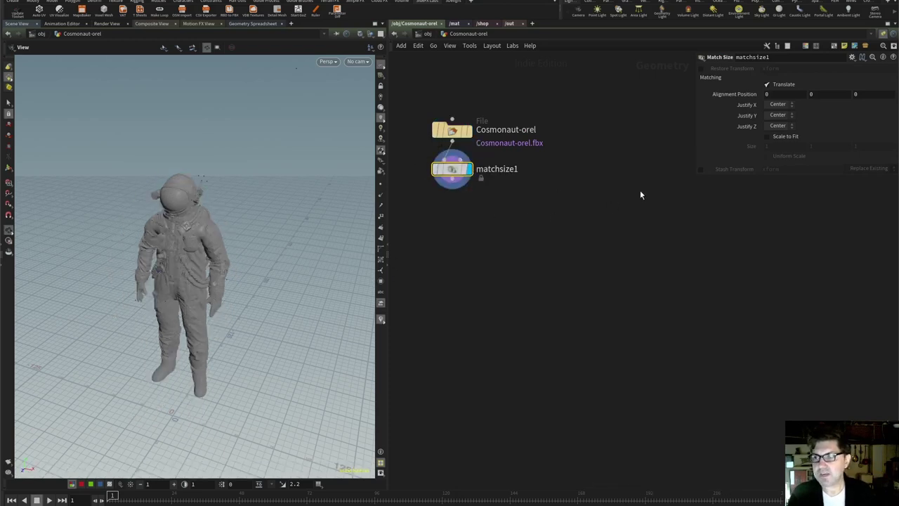
Enable Scale to Fit with Uniform Scale on the Match Size node, set the size to 2, 2, 2, and frame the model
click(767, 136)
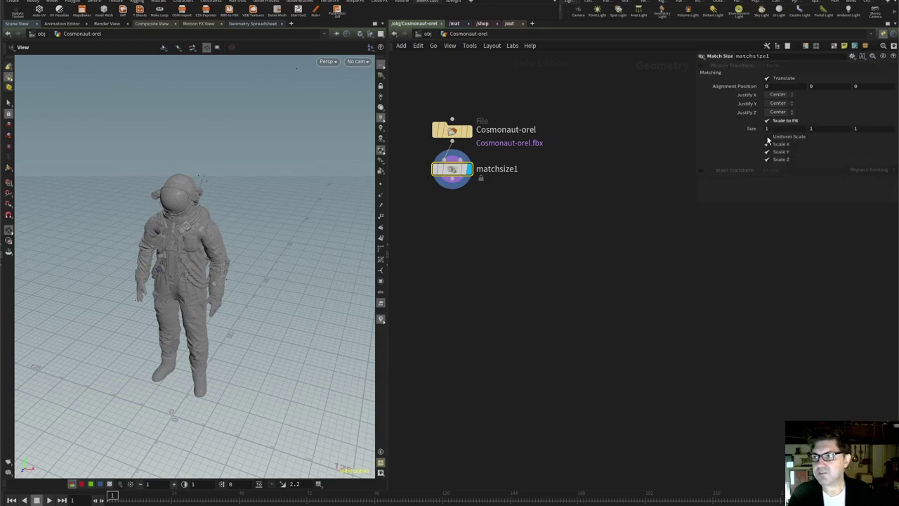
click(768, 156)
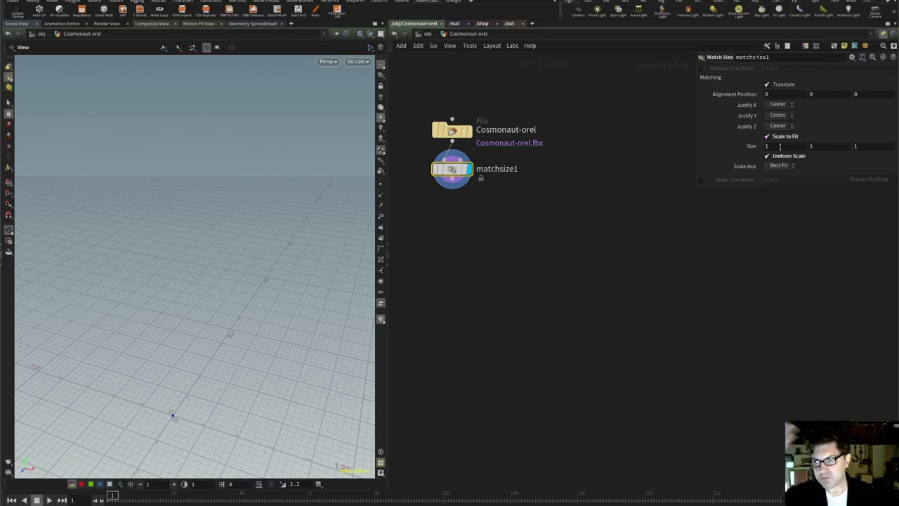
text(2)
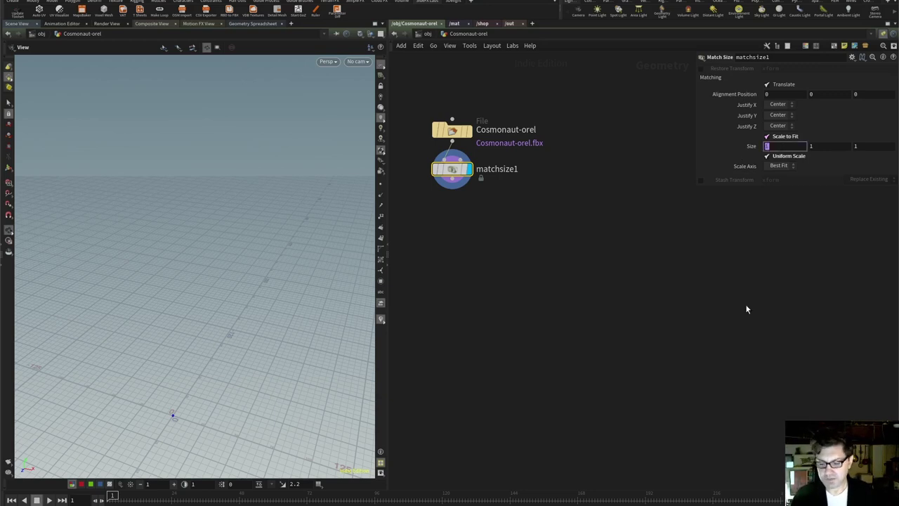
key(Tab)
text(2)
key(Tab)
text(2)
key(Return)
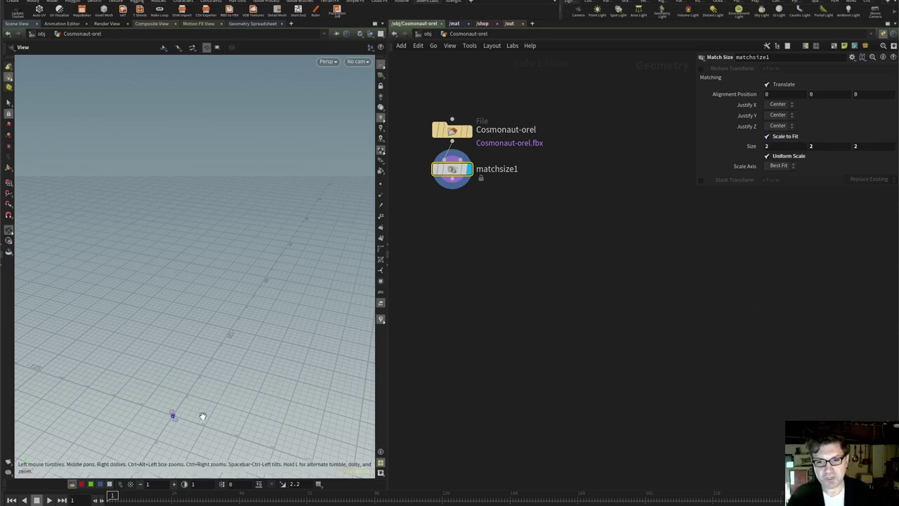
key(g)
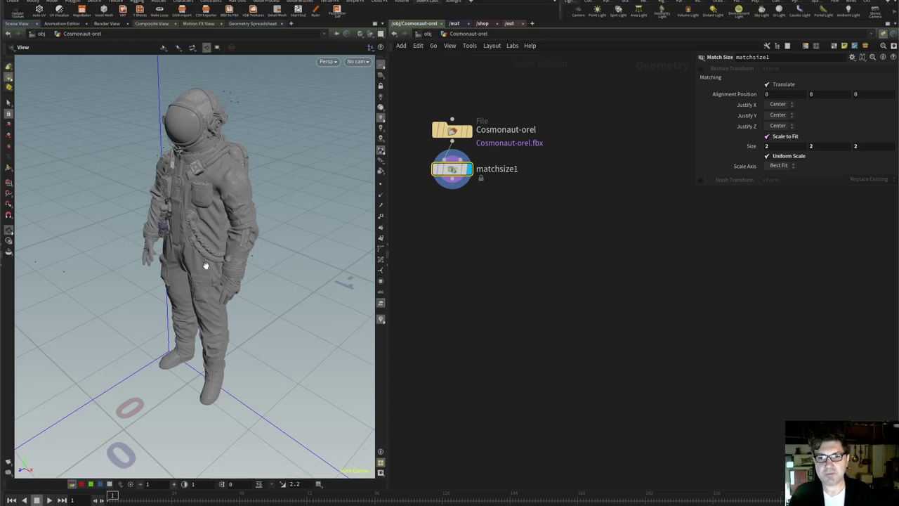
drag(198, 310, 291, 352)
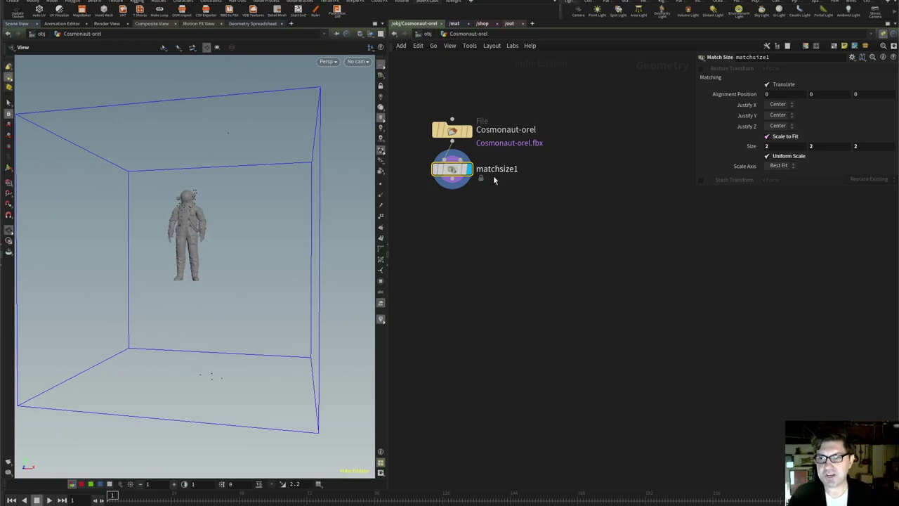
Check the Match Size node's geometry info, then insert a Clean node between the File and Match Size nodes and display it
mouse_move(460, 174)
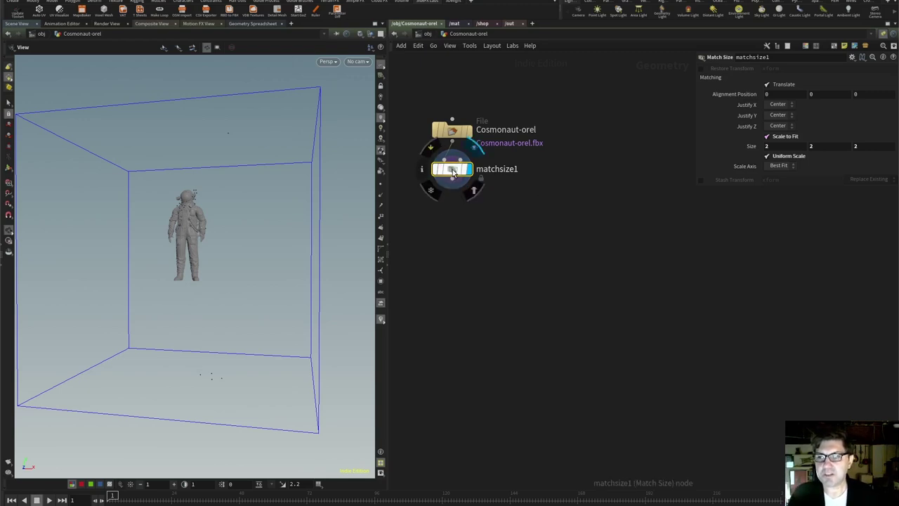
middle_click(453, 171)
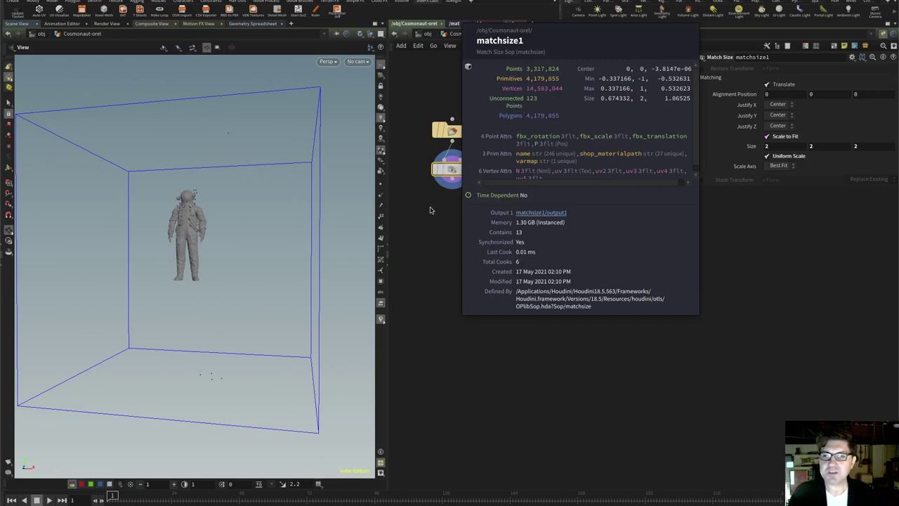
drag(453, 170, 465, 230)
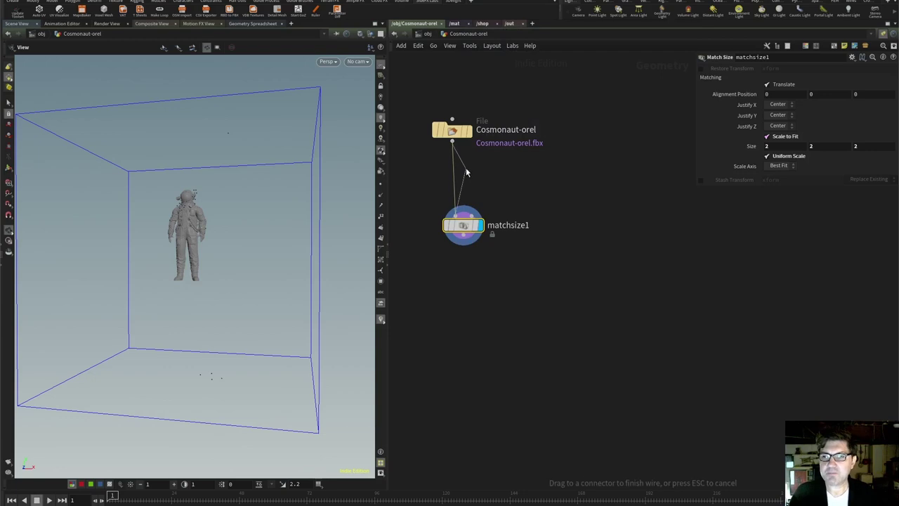
key(Tab)
text(cle)
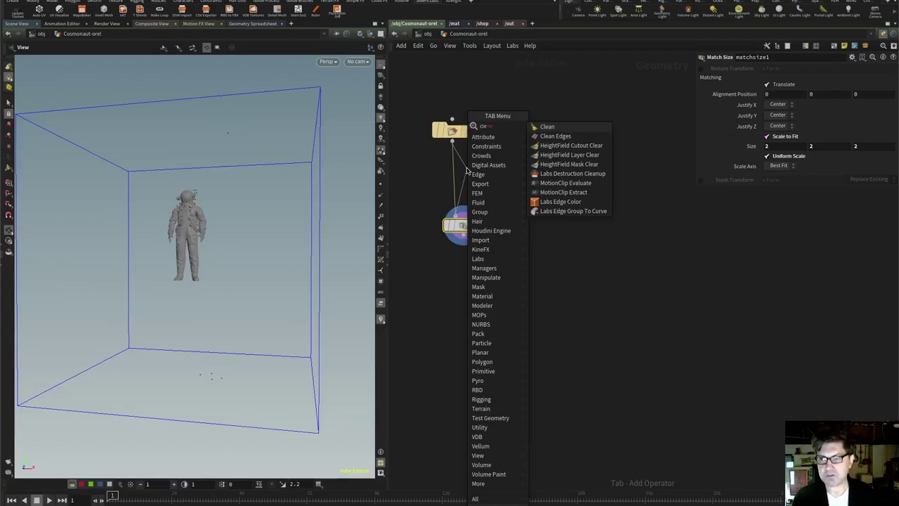
key(Escape)
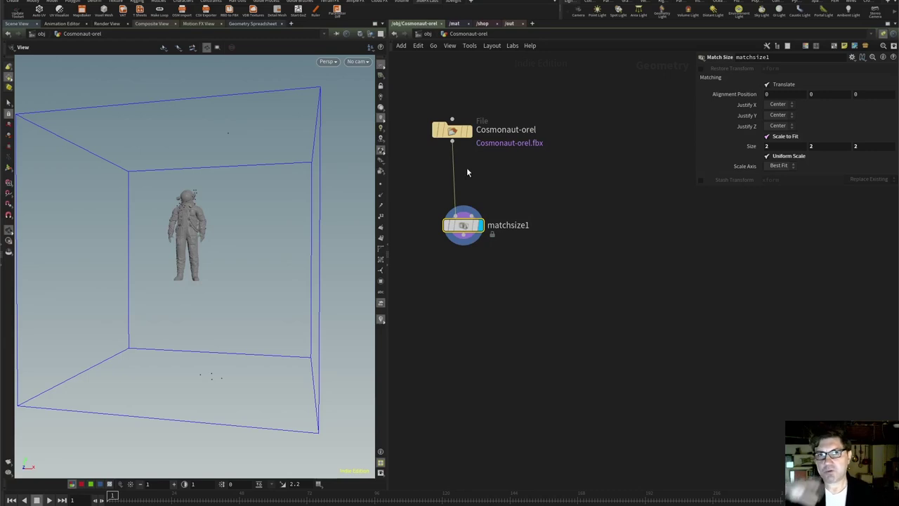
click(467, 169)
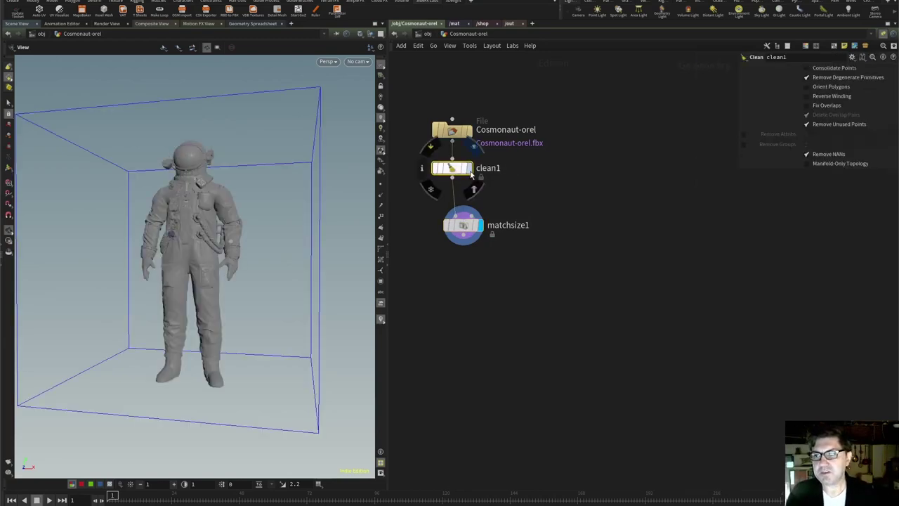
click(471, 169)
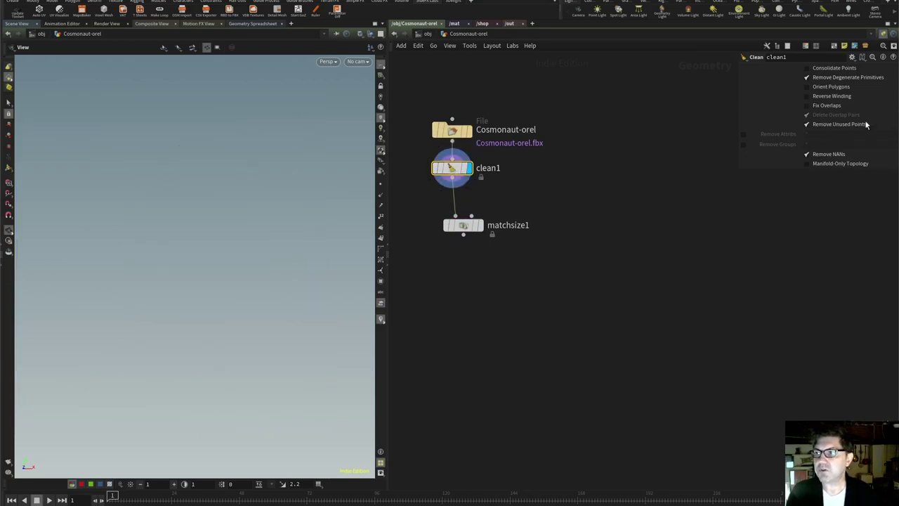
Turn off Remove Degenerate Primitives and Remove NANs on the Clean node, and display the Match Size output again
click(807, 78)
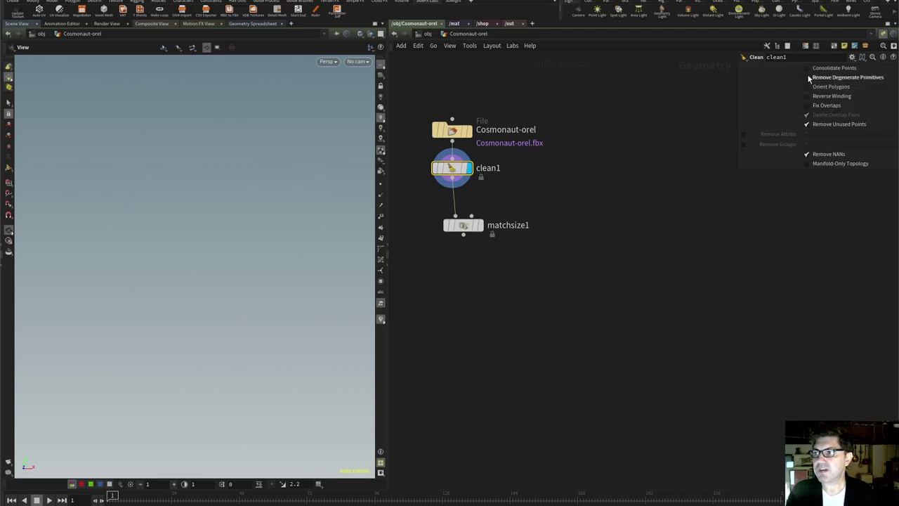
click(807, 155)
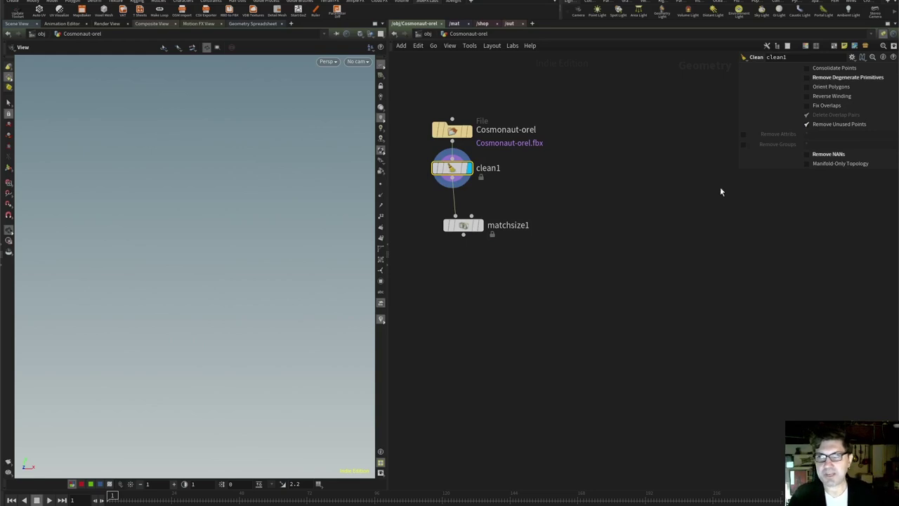
click(481, 225)
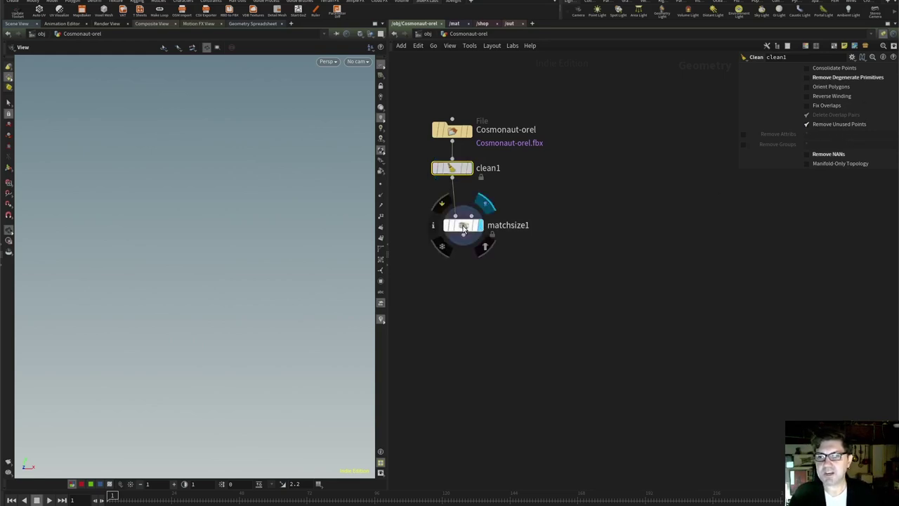
drag(188, 309, 209, 323)
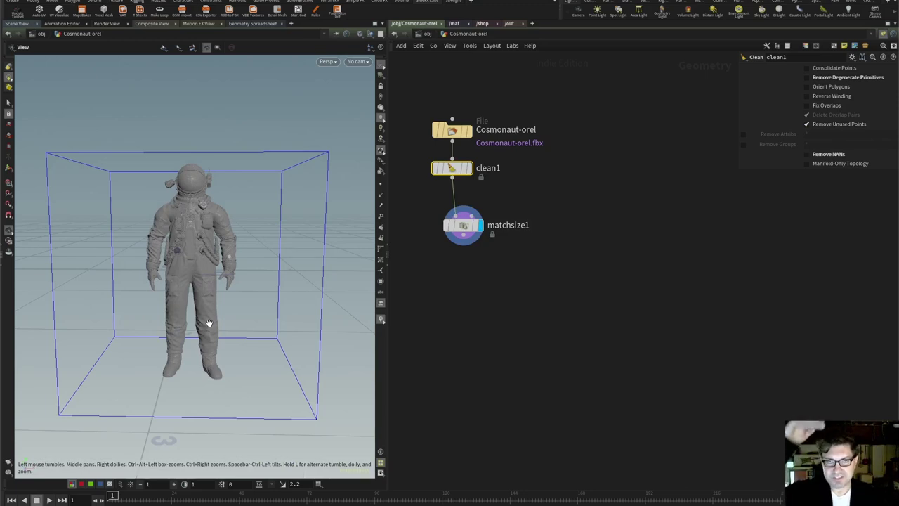
mouse_move(208, 323)
mouse_down()
mouse_move(223, 301)
mouse_move(203, 326)
mouse_move(203, 313)
mouse_move(213, 312)
mouse_move(201, 315)
mouse_move(207, 321)
mouse_up()
Set Justify Y to Min on the Match Size node so the cosmonaut stands on the ground plane
click(463, 227)
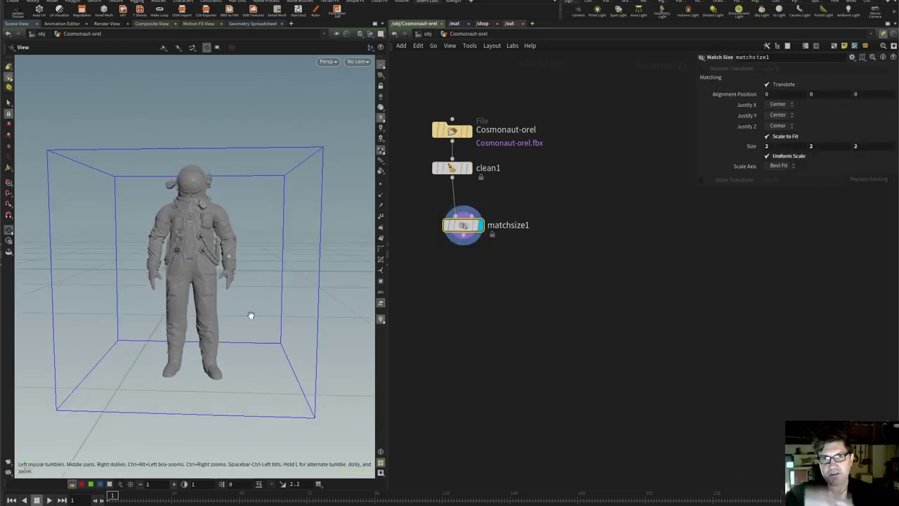
drag(195, 356, 279, 327)
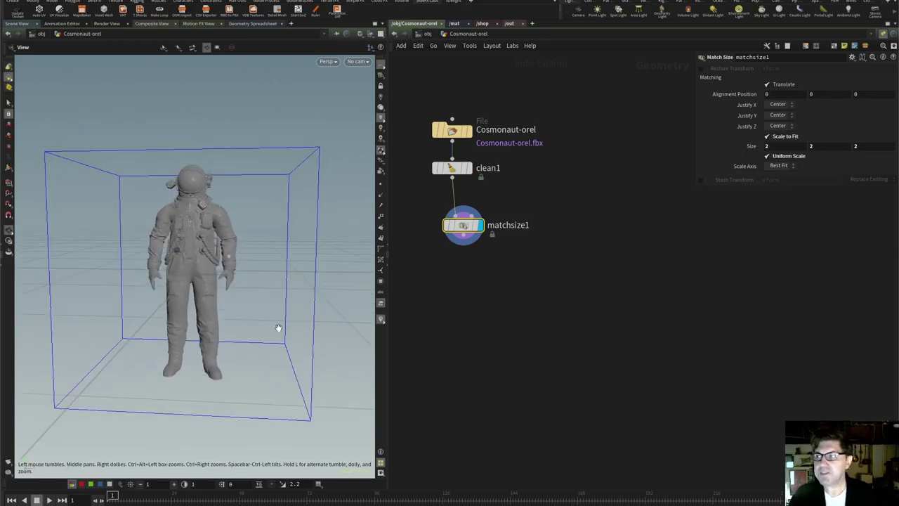
click(780, 115)
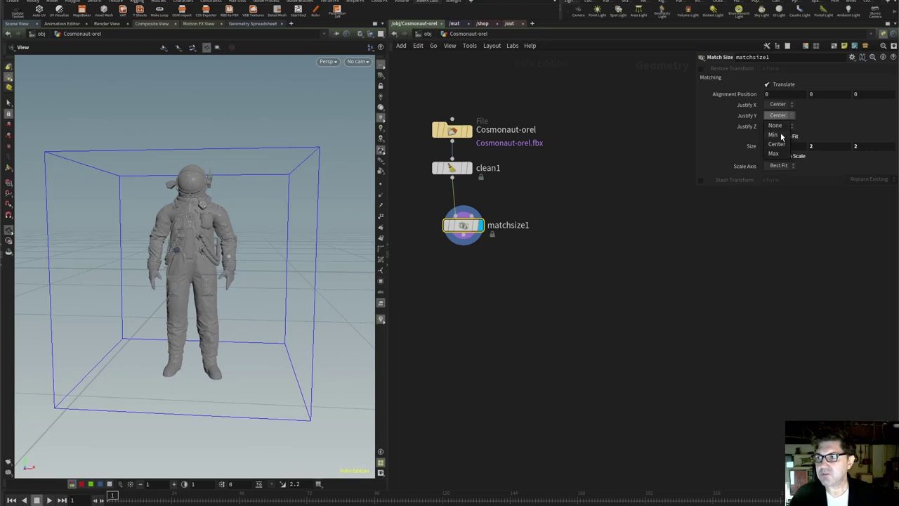
click(774, 134)
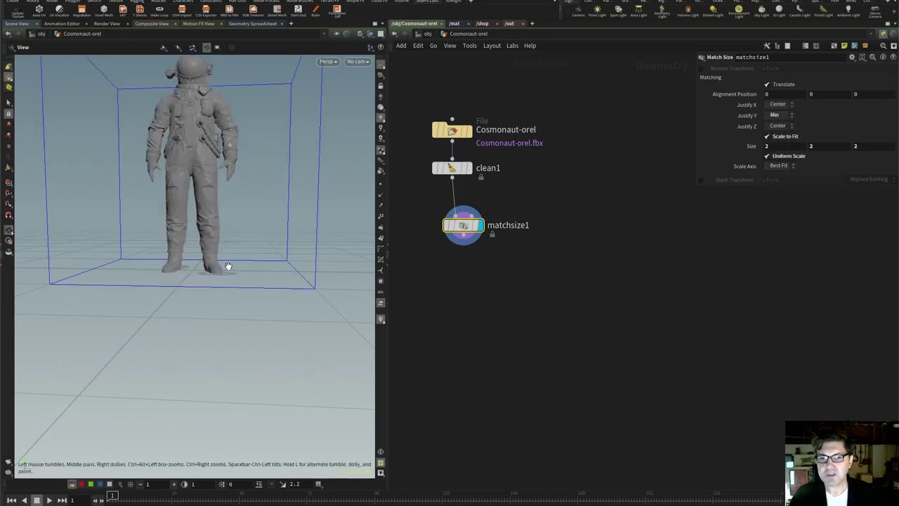
drag(222, 197, 196, 275)
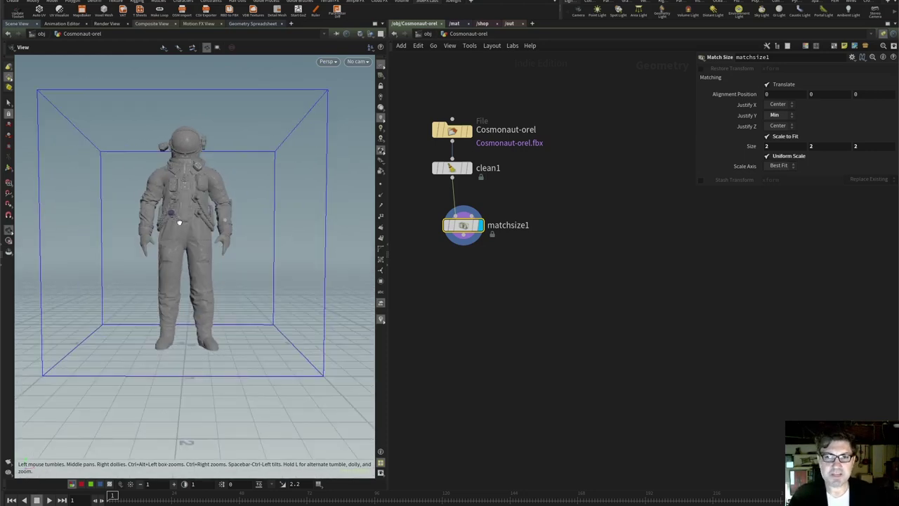
Examine the cosmonaut's mesh detail up close on the chest hoses, sleeve, helmet and backpack from several angles
drag(179, 221, 213, 250)
scroll(183, 215, up, 2)
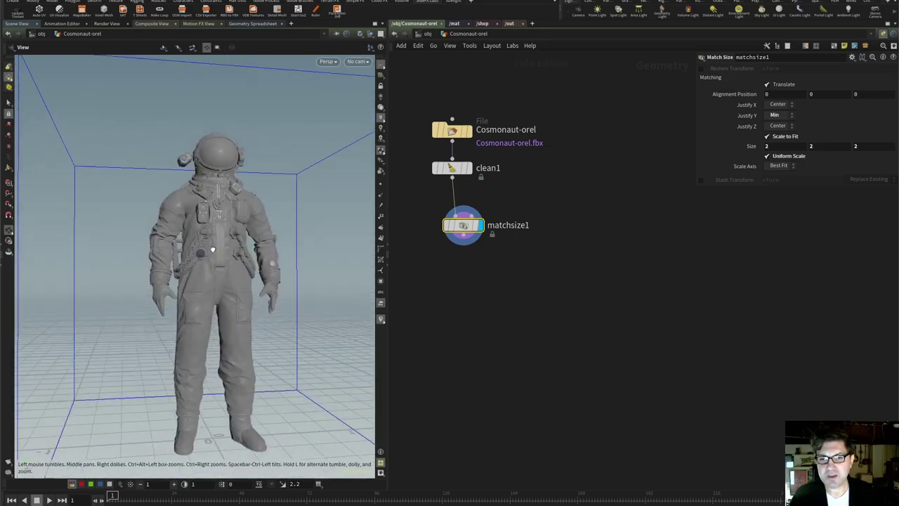
scroll(211, 247, up, 4)
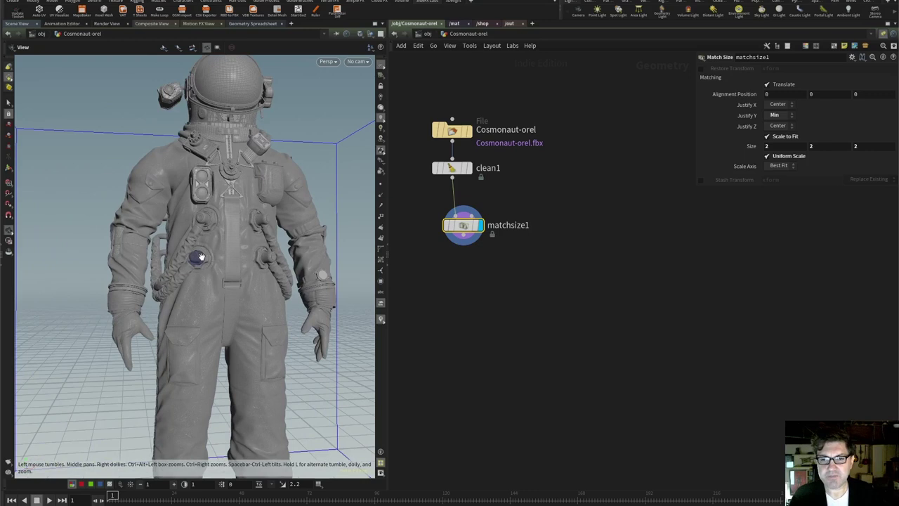
scroll(201, 256, up, 3)
mouse_move(199, 268)
mouse_down()
mouse_move(180, 258)
mouse_move(201, 256)
mouse_up()
scroll(201, 256, up, 4)
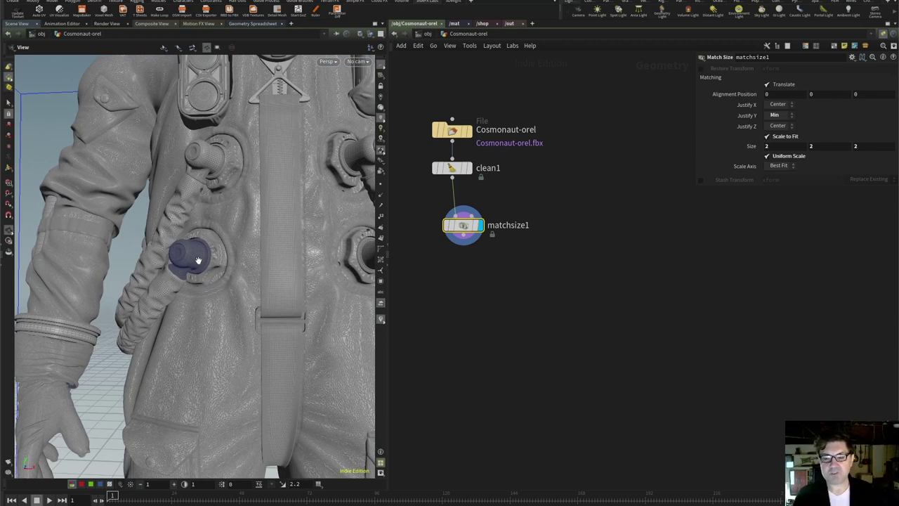
drag(223, 302, 144, 221)
scroll(141, 213, up, 5)
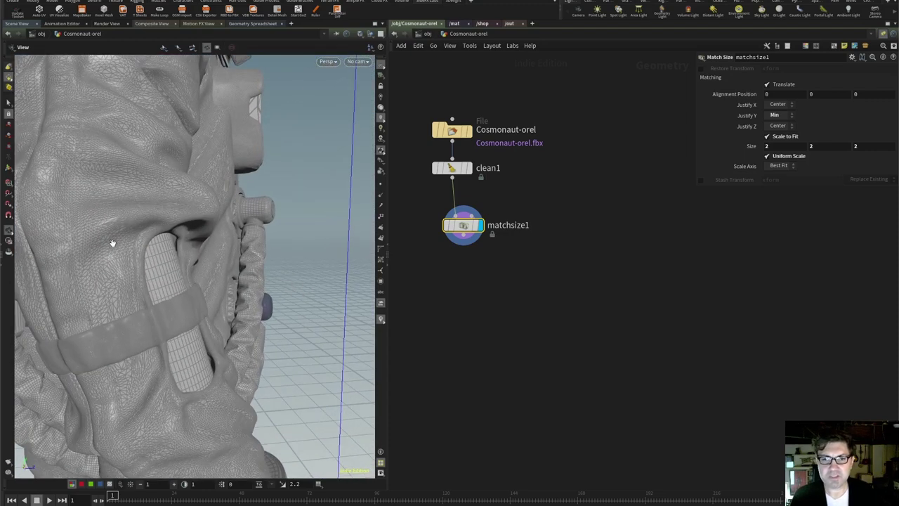
scroll(112, 245, down, 8)
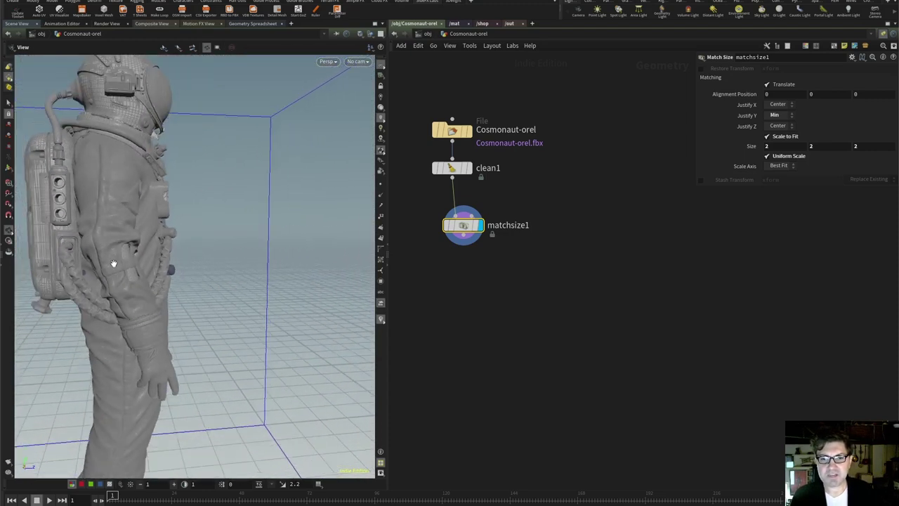
scroll(113, 263, down, 2)
drag(91, 281, 133, 240)
scroll(175, 232, up, 3)
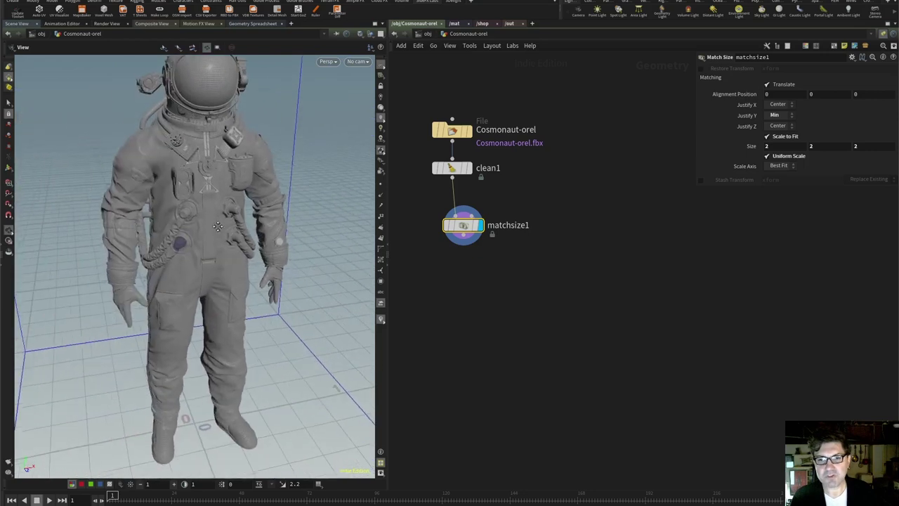
drag(217, 226, 168, 225)
scroll(255, 224, up, 5)
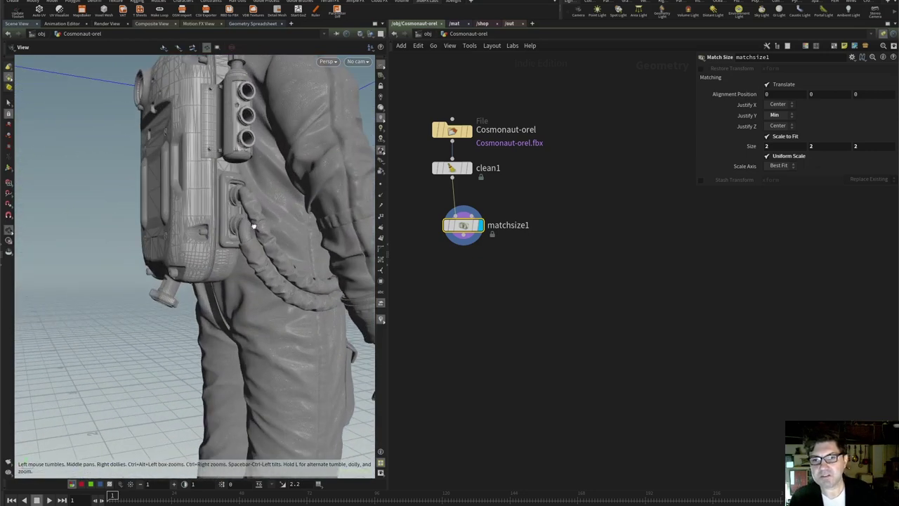
Examine the backpack hoses and the whole cosmonaut from the front, and check the Match Size node's geometry info
drag(234, 243, 207, 229)
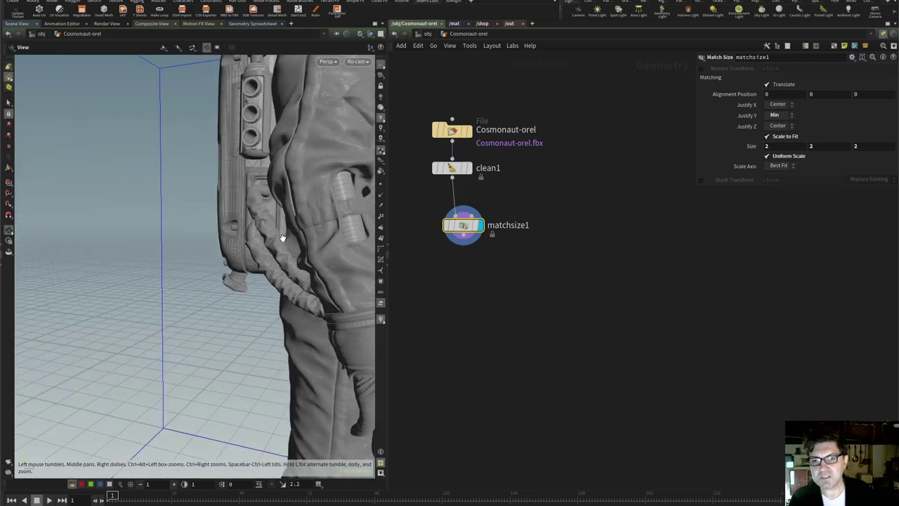
drag(291, 241, 195, 289)
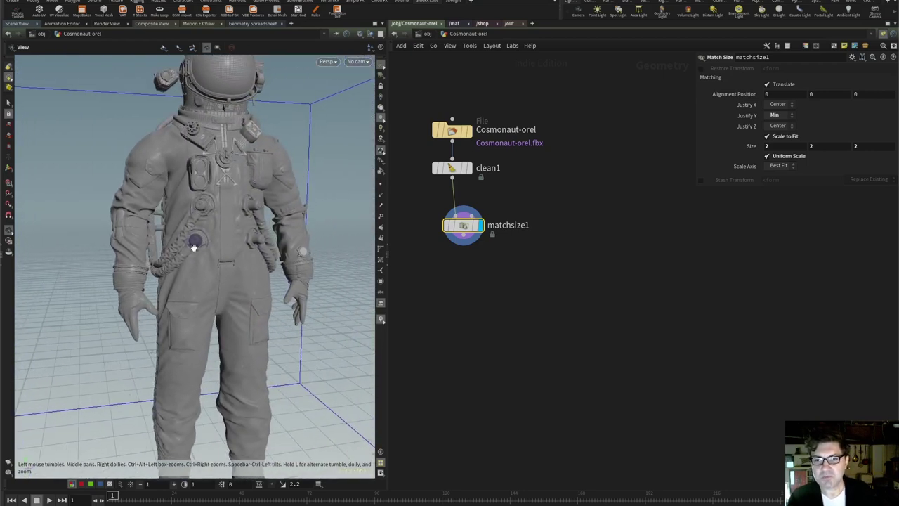
drag(204, 251, 203, 259)
middle_click(463, 224)
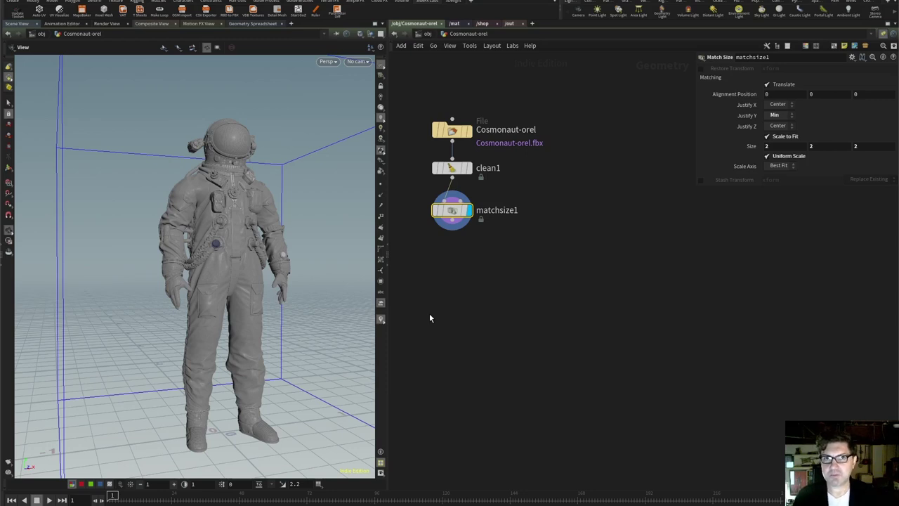
drag(231, 291, 148, 225)
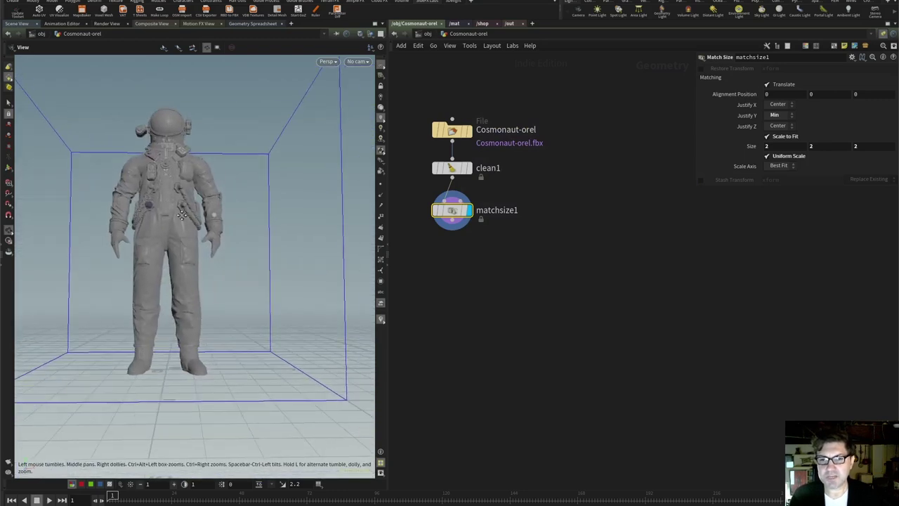
right_drag(141, 221, 185, 240)
drag(186, 239, 208, 249)
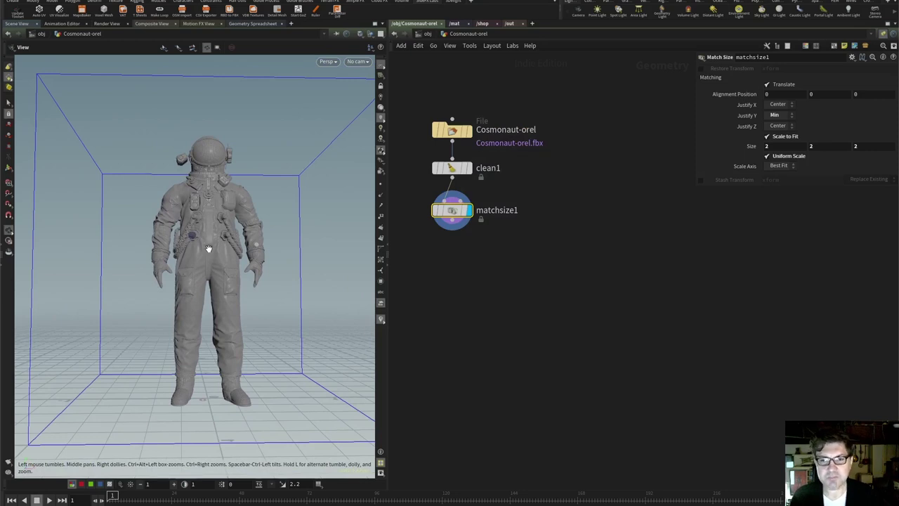
Inspect the cosmonaut's UV layout up close and as a whole in the UV view, then return to the perspective view
key(space+5)
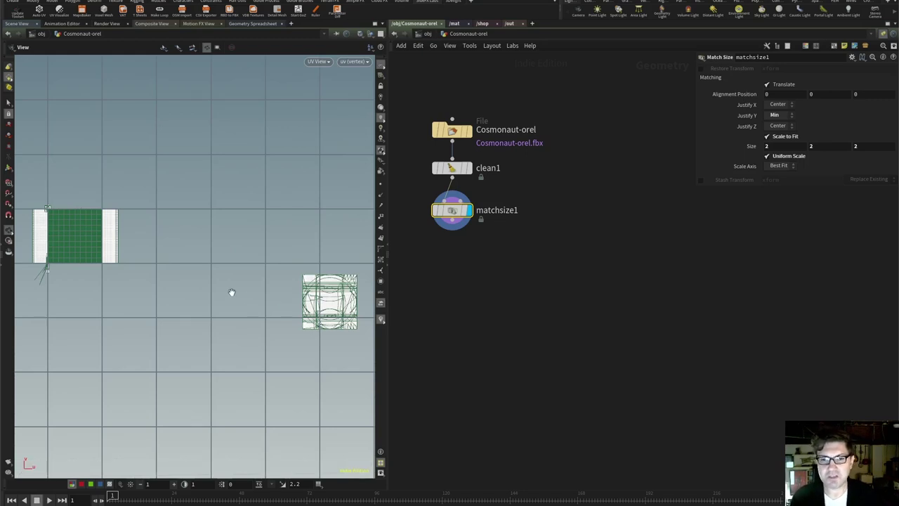
scroll(86, 242, up, 5)
scroll(86, 242, up, 4)
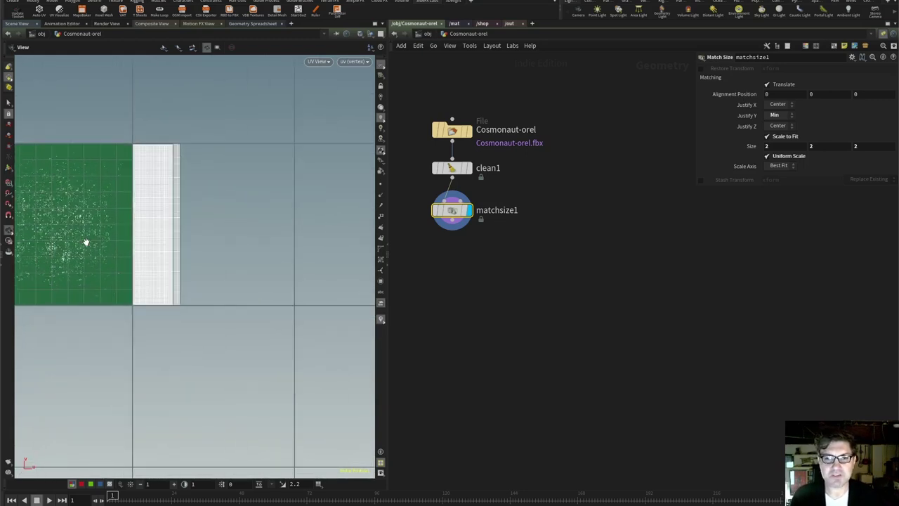
middle_drag(86, 241, 246, 255)
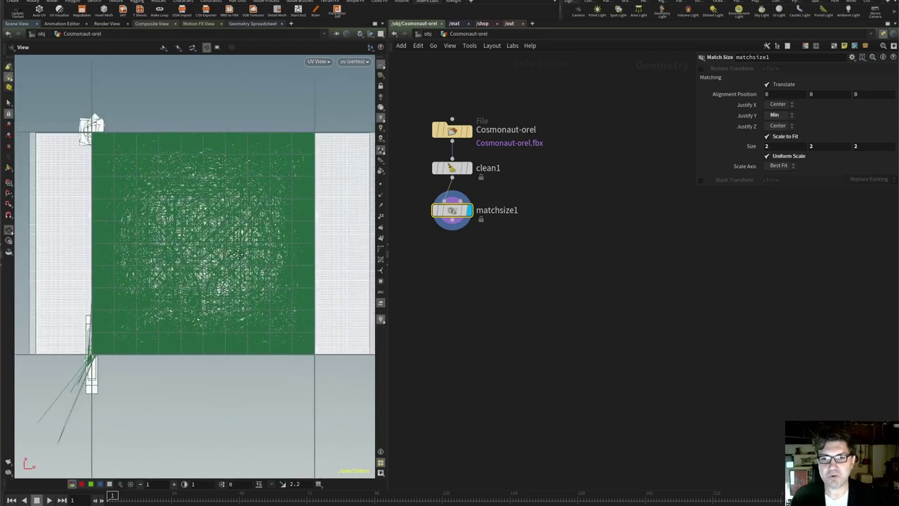
scroll(176, 245, up, 4)
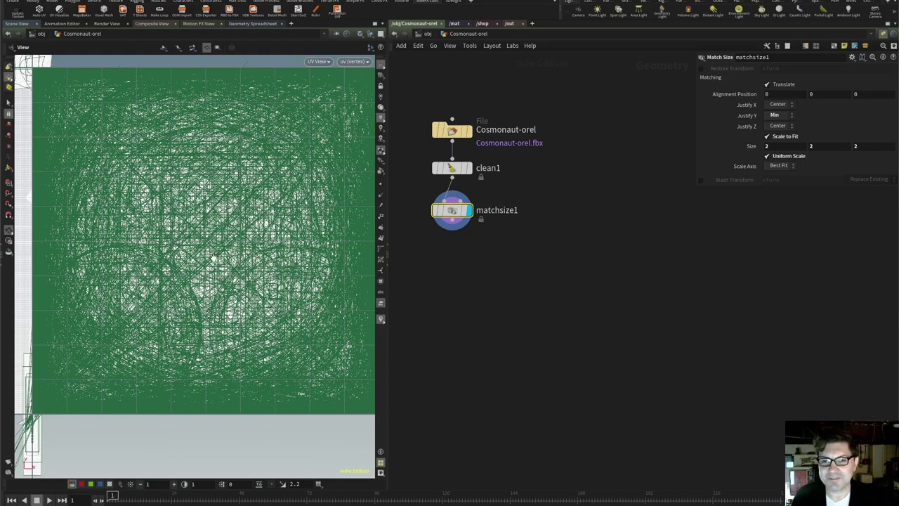
scroll(215, 273, up, 2)
scroll(215, 272, down, 5)
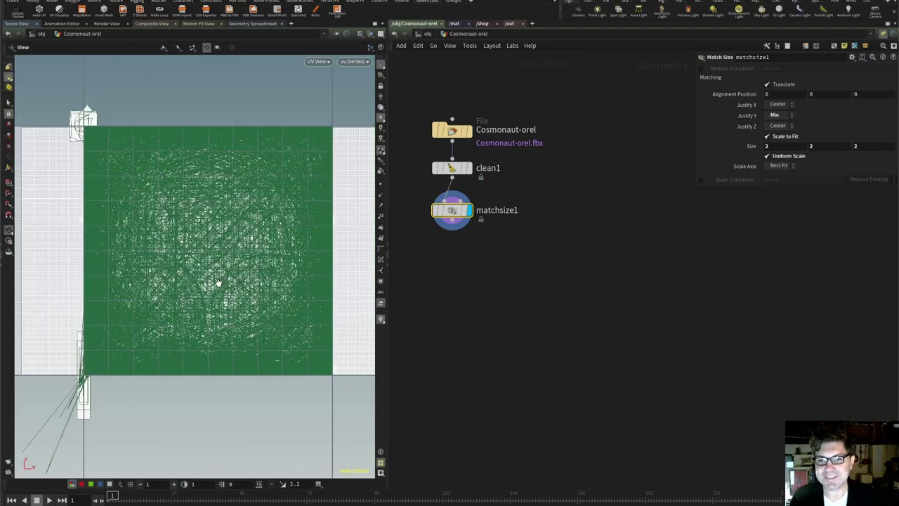
scroll(220, 286, down, 4)
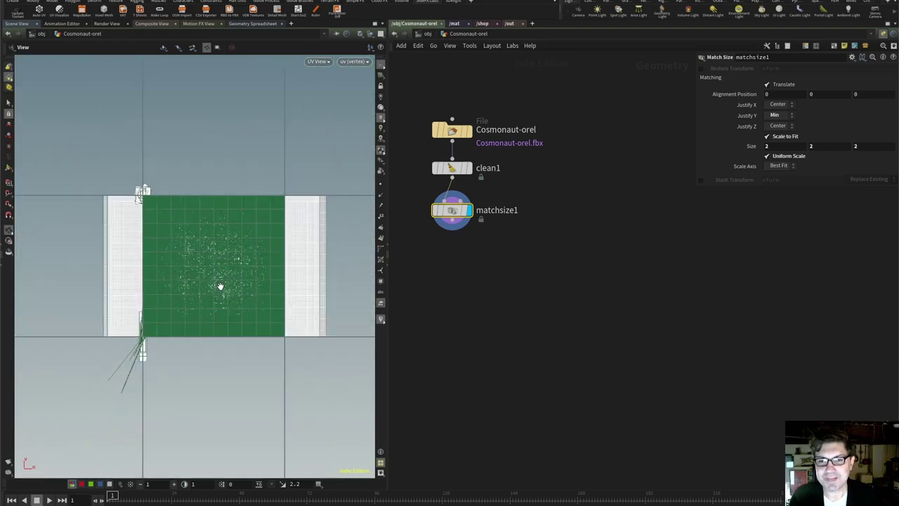
middle_drag(221, 287, 179, 258)
scroll(179, 257, down, 1)
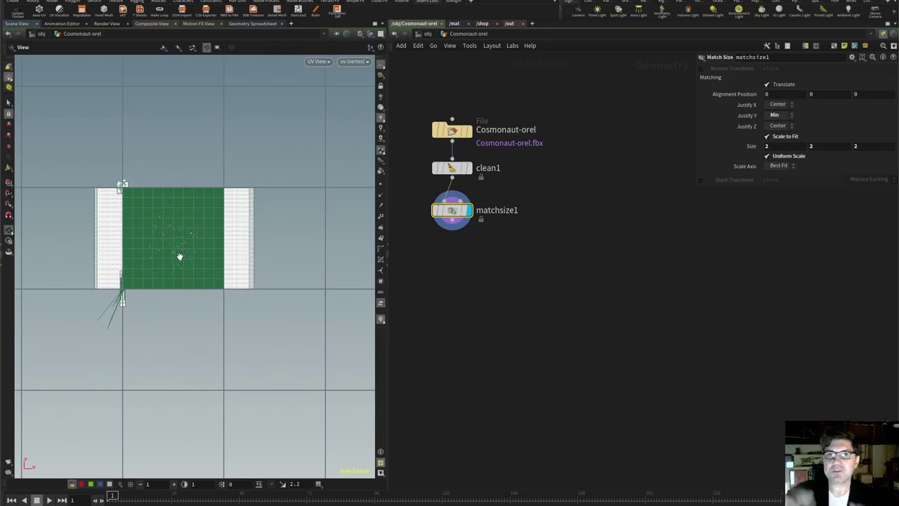
key(space+1)
click(435, 321)
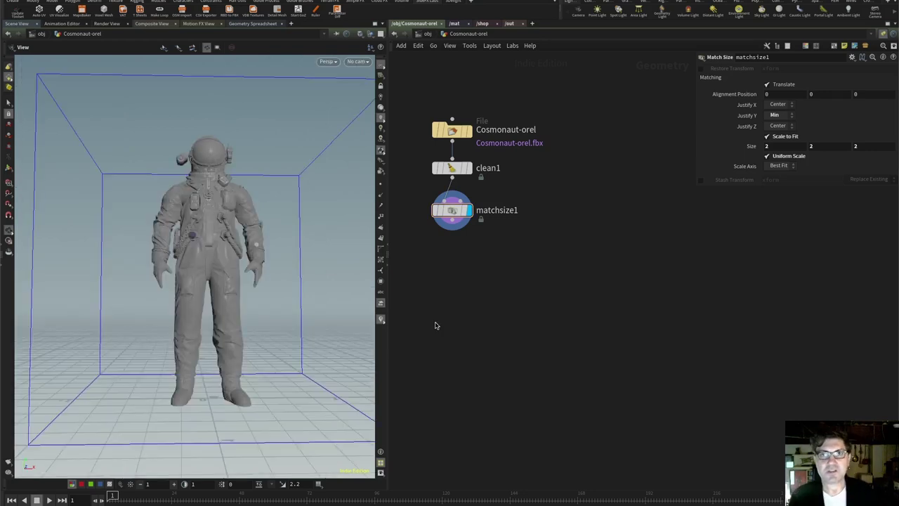
Check the attributes in the Match Size node's info, then add an Attribute Delete node below it and display it
mouse_move(446, 216)
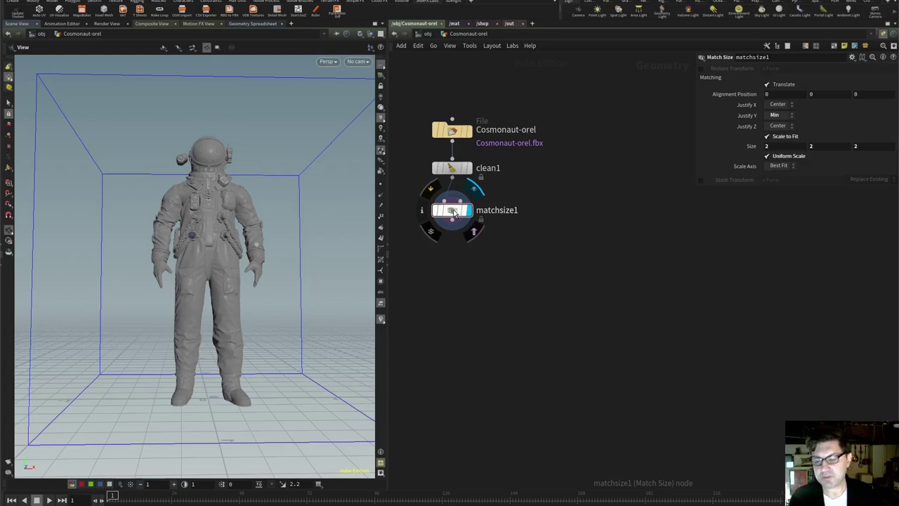
middle_click(453, 212)
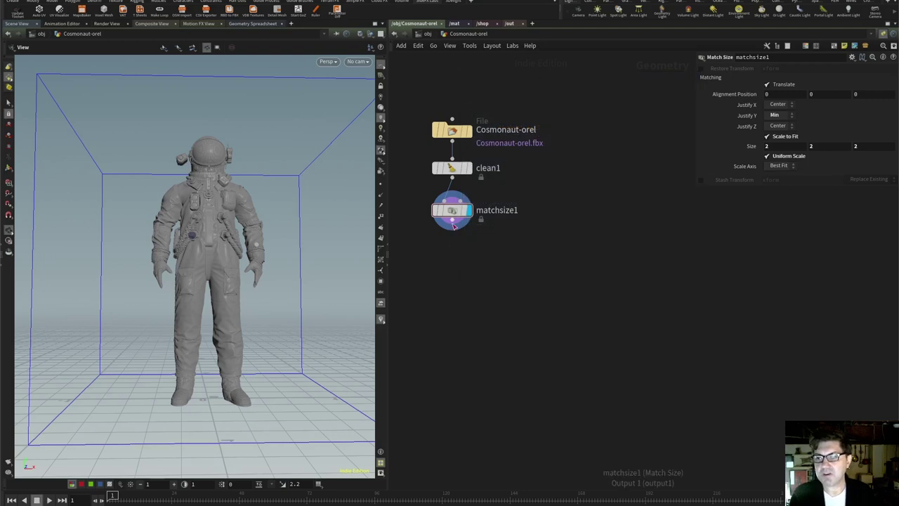
key(Tab)
text(delete)
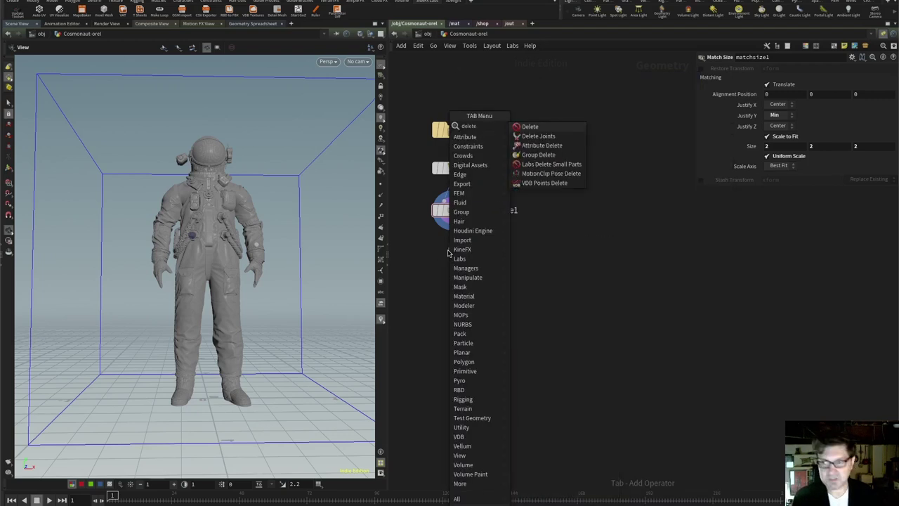
key(Down)
key(Down)
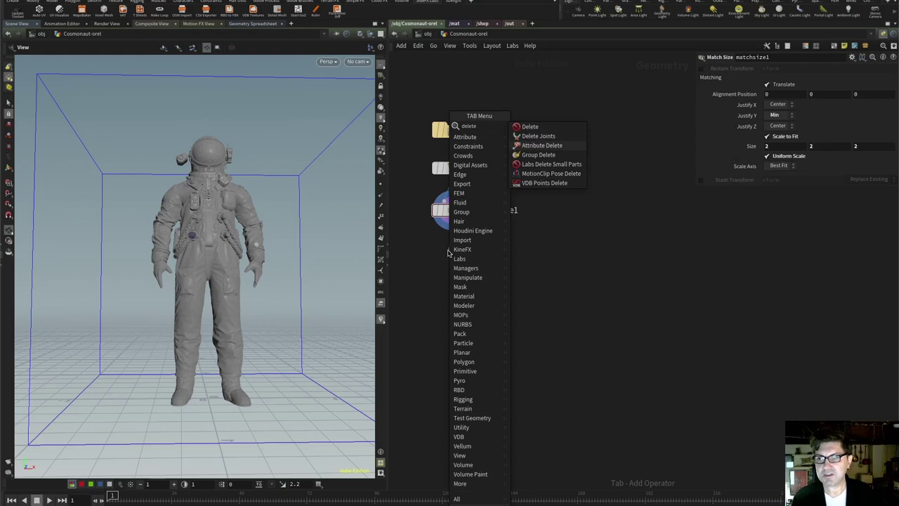
key(Return)
click(449, 251)
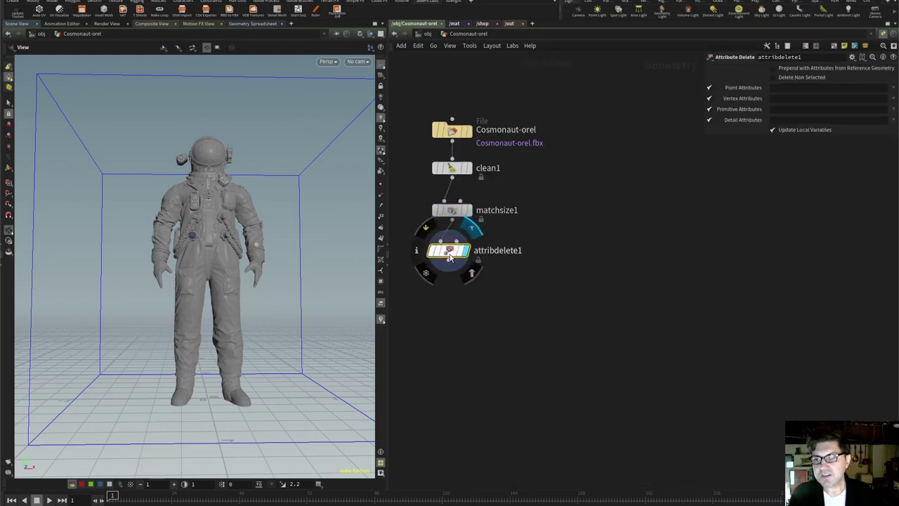
click(467, 250)
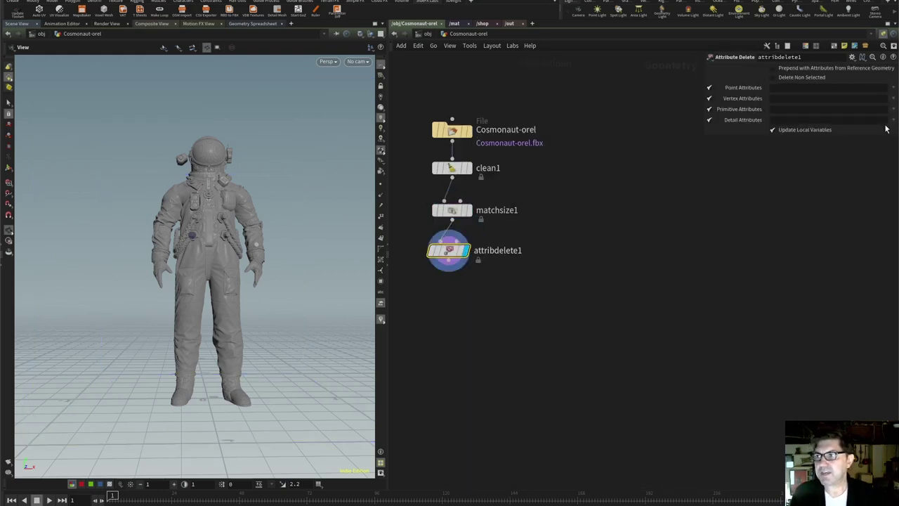
Set Point Attributes on the Attribute Delete node to * to remove all point attributes
click(893, 87)
click(829, 88)
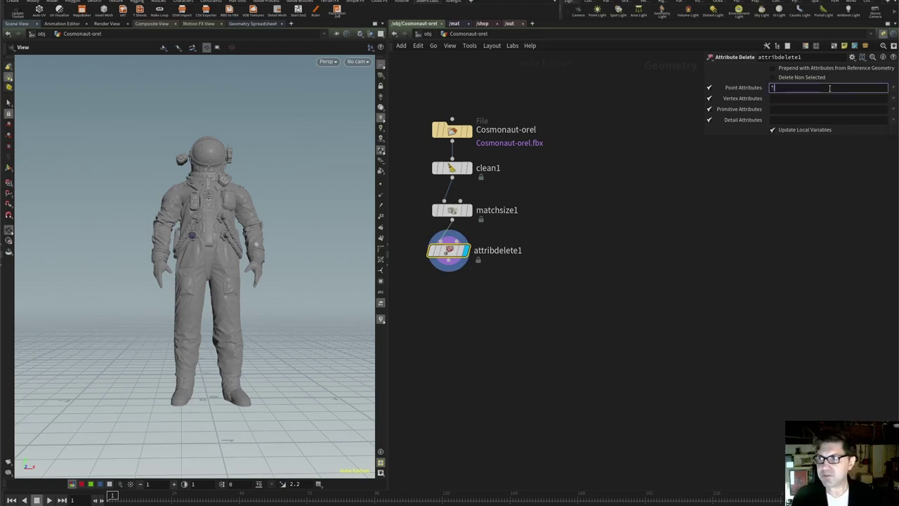
key(Return)
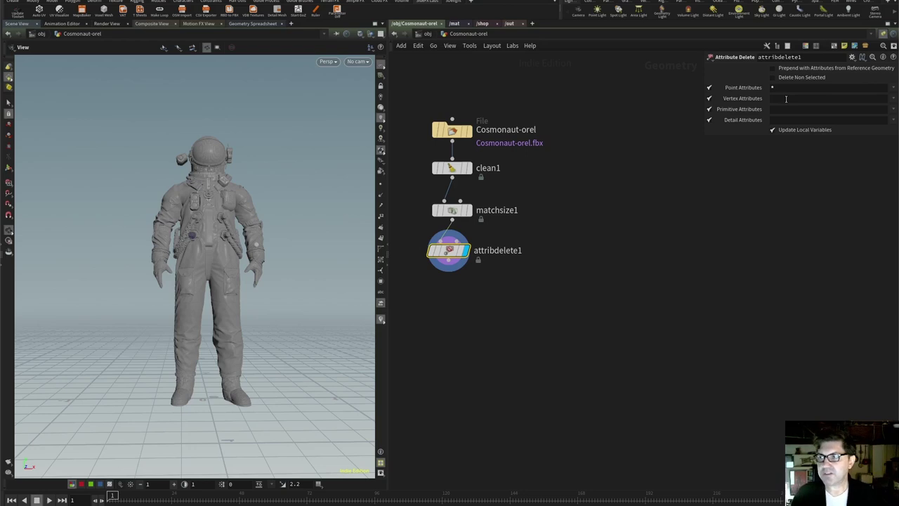
click(893, 87)
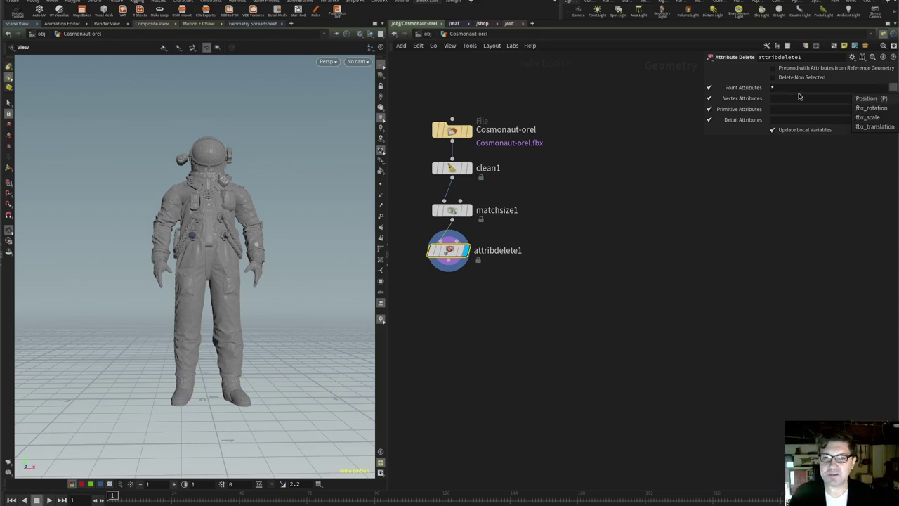
click(843, 88)
text(P)
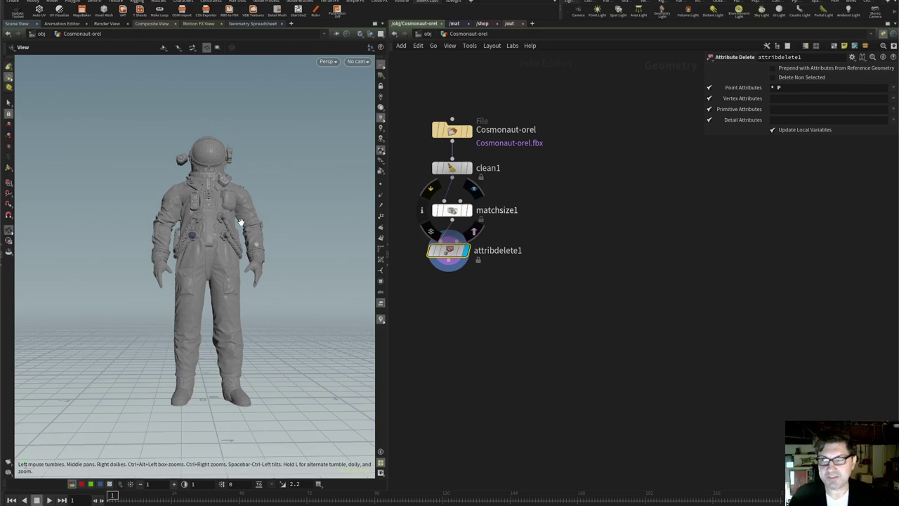
click(786, 86)
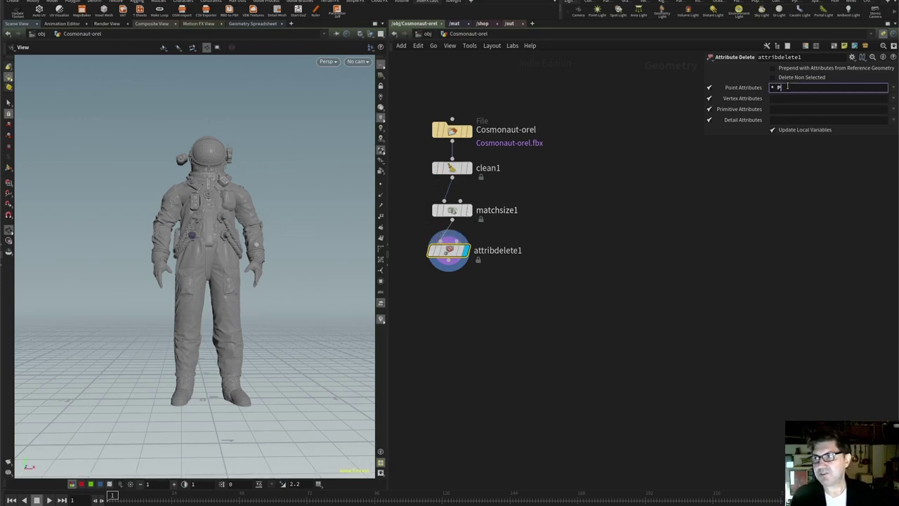
key(Return)
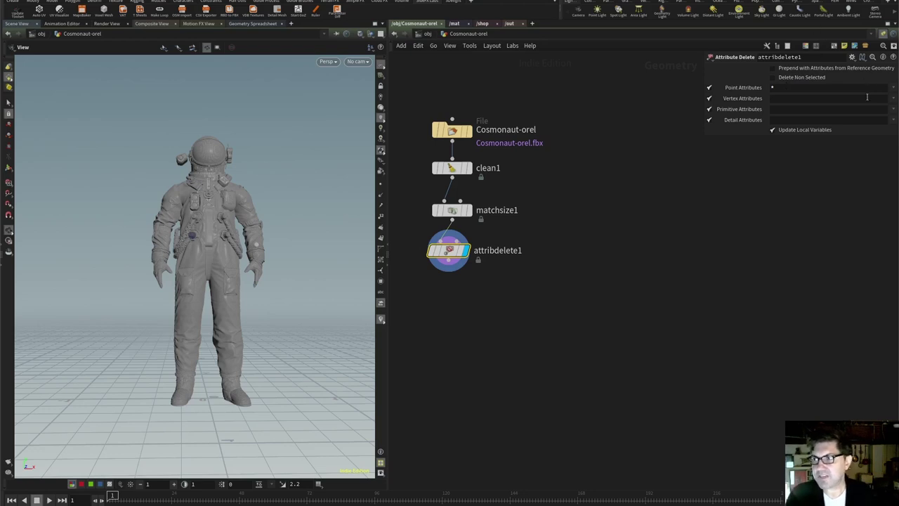
Review the available vertex attributes and set Vertex Attributes to * to delete all of them
click(893, 99)
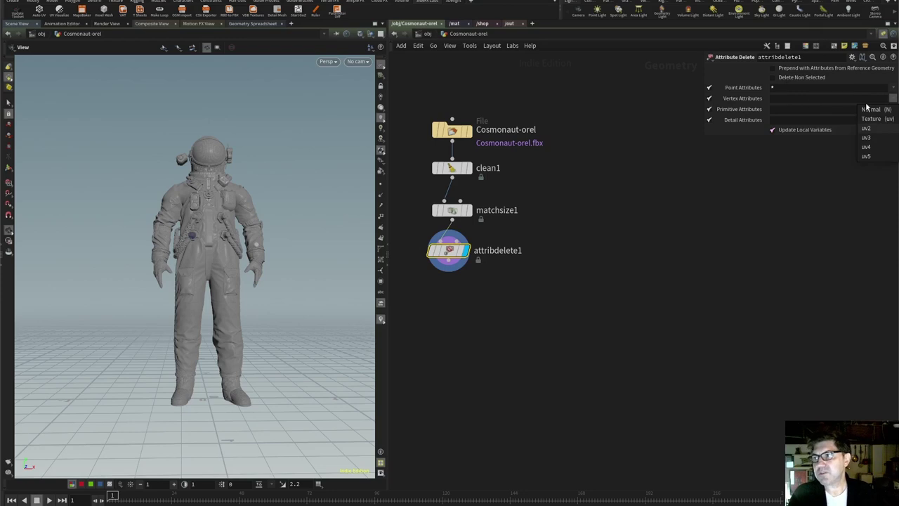
click(796, 104)
click(794, 99)
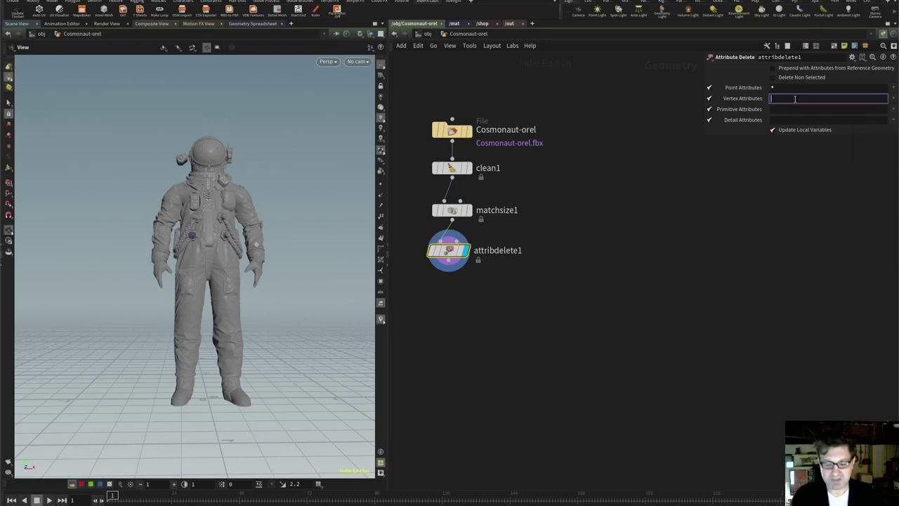
text(*)
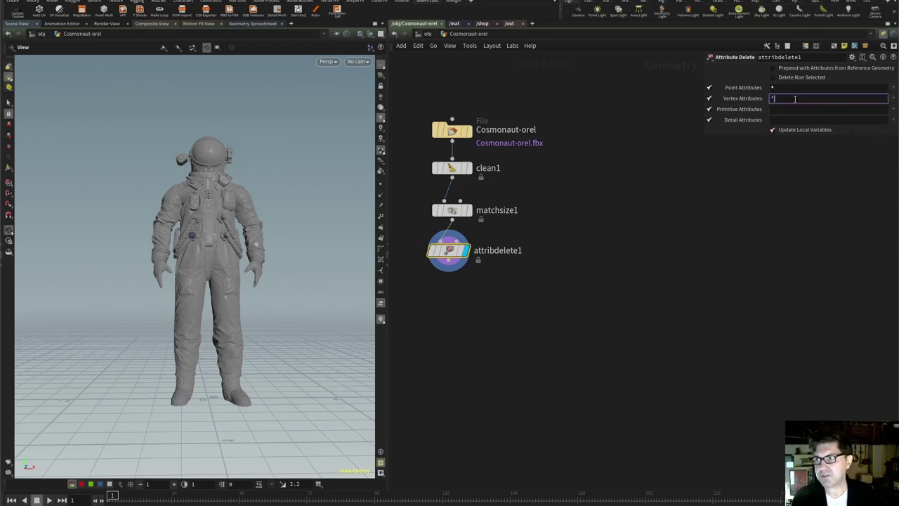
key(Return)
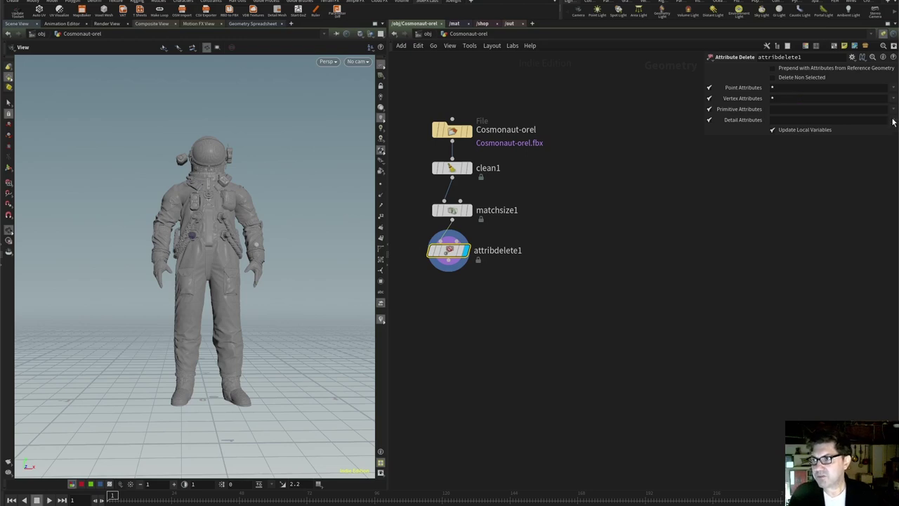
Choose name and varmap as the Primitive Attributes to delete, leaving out the material path attribute
click(893, 109)
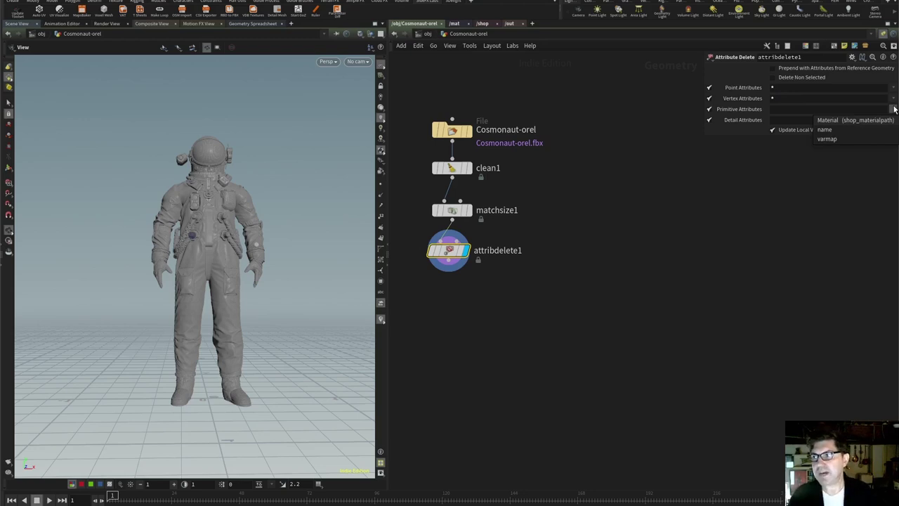
click(856, 130)
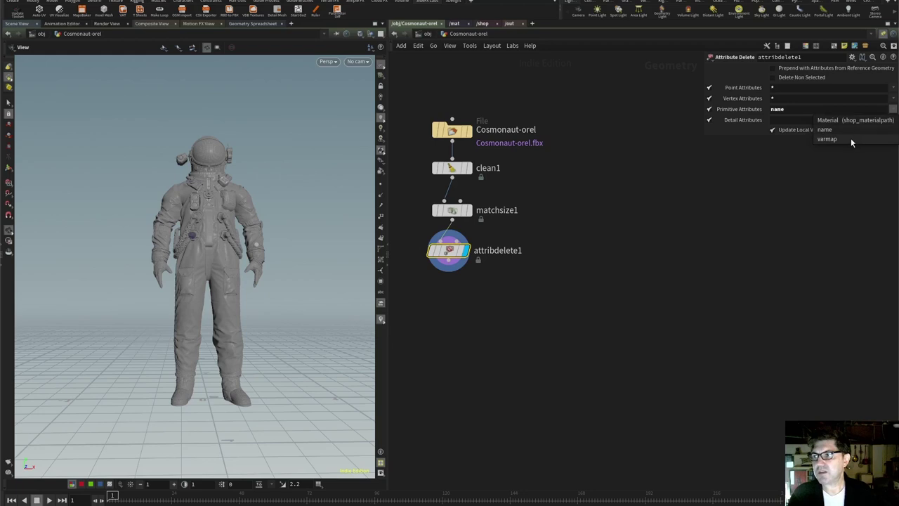
text(varmap)
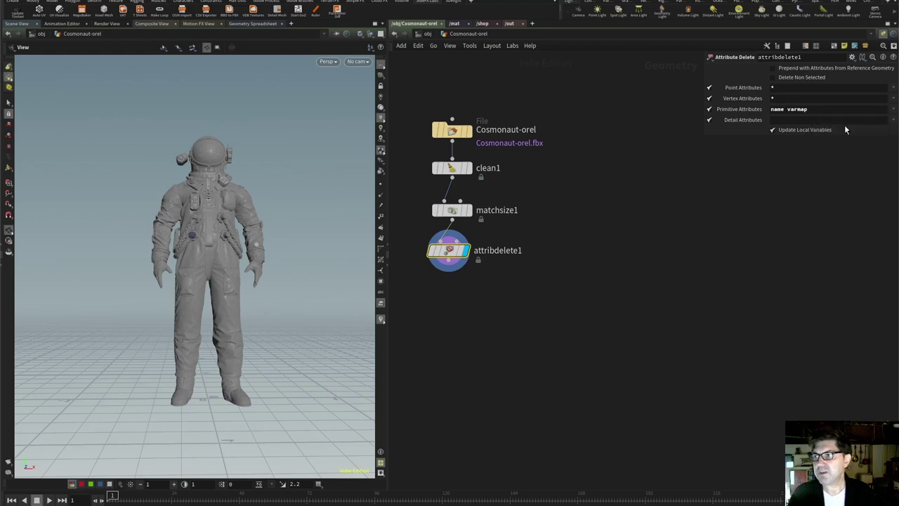
Check the available detail attributes and set Detail Attributes to * to delete all of them
click(894, 122)
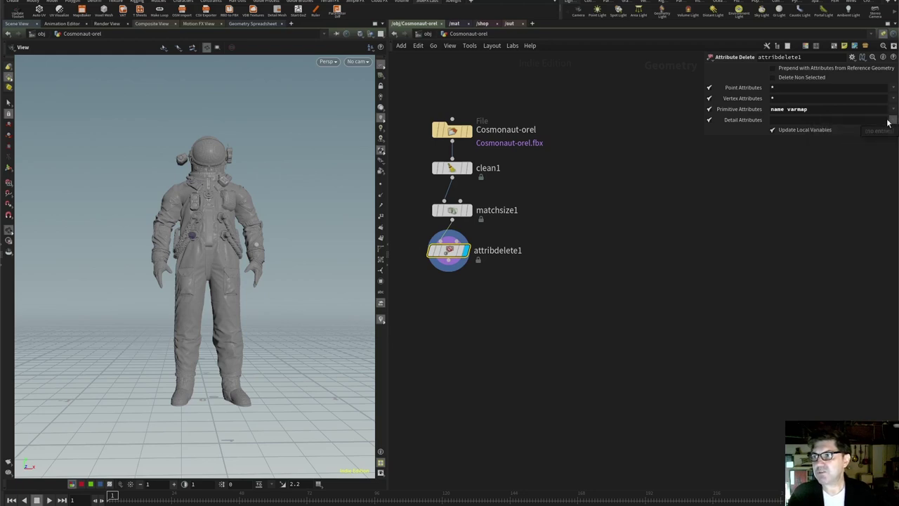
click(795, 124)
click(796, 120)
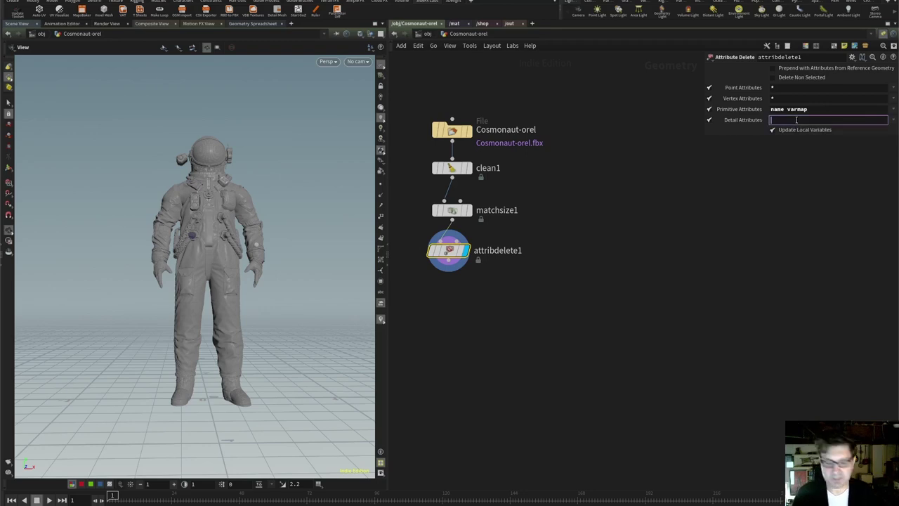
text(*)
key(Return)
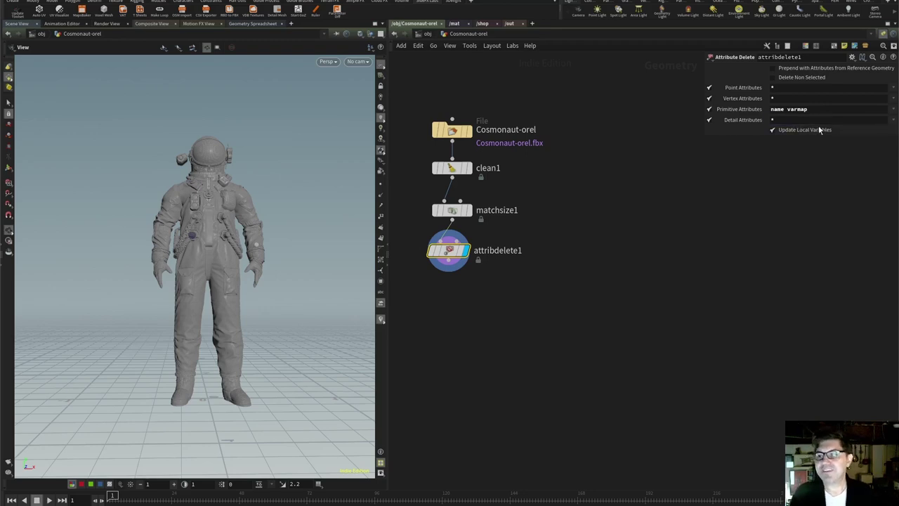
Inspect the attribdelete1 node's geometry information to check which attributes remain
mouse_move(453, 255)
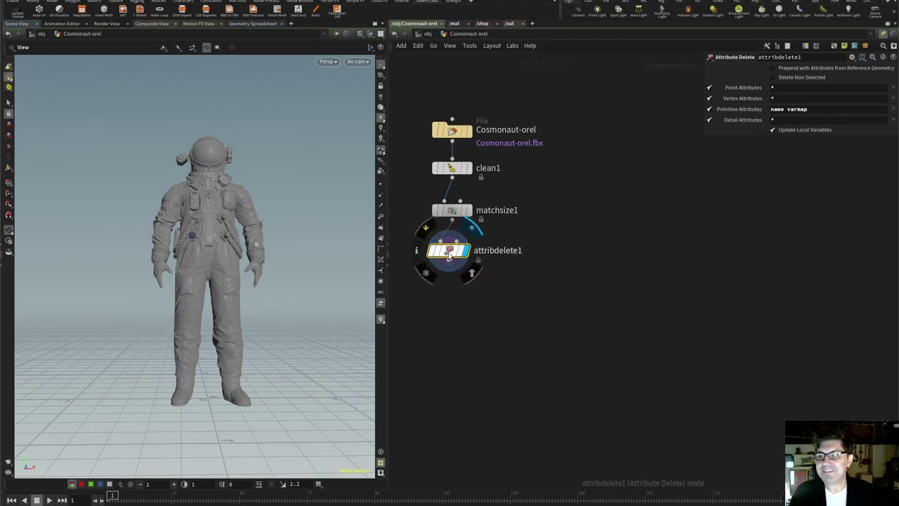
middle_drag(449, 254, 476, 364)
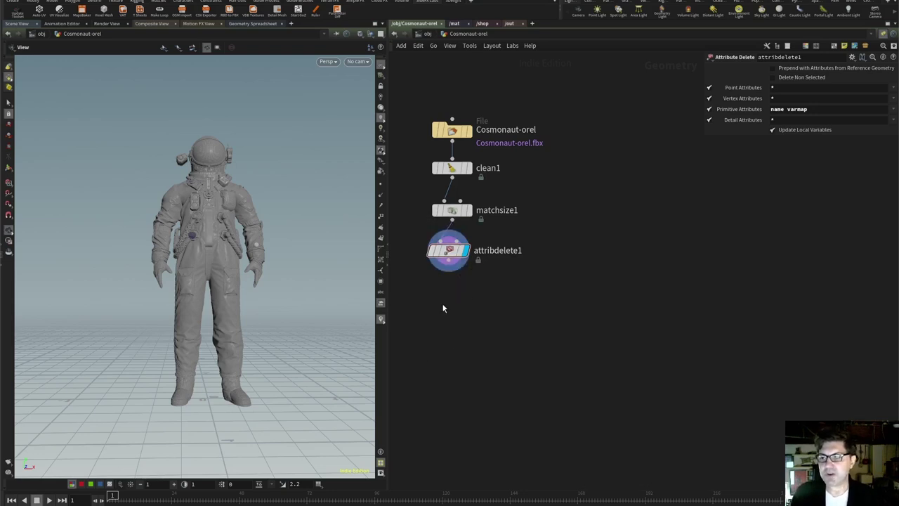
middle_click(451, 254)
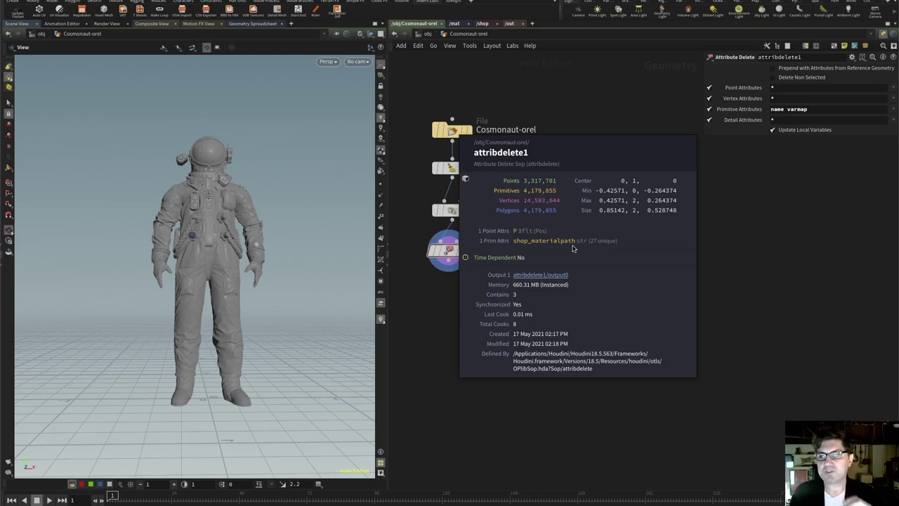
Add a Partition node below attribdelete1, make it the displayed node and align it under the chain
click(454, 288)
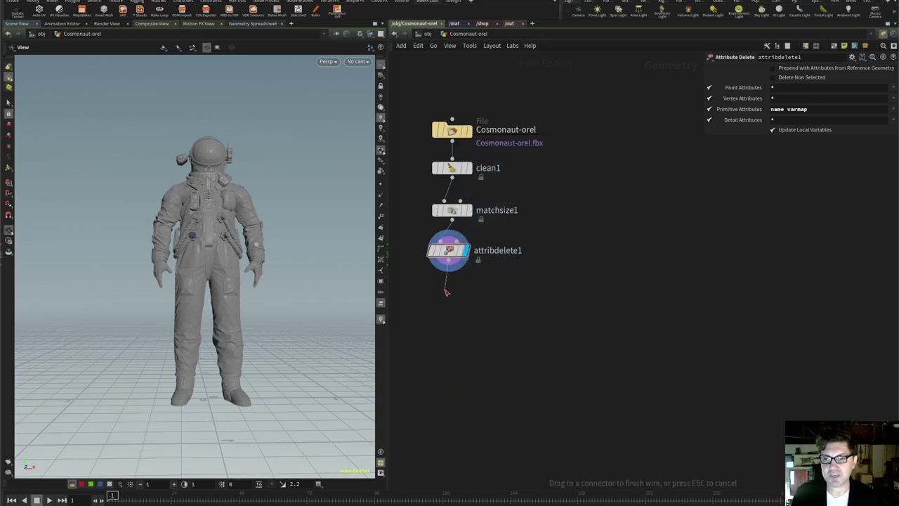
key(Tab)
text(parti)
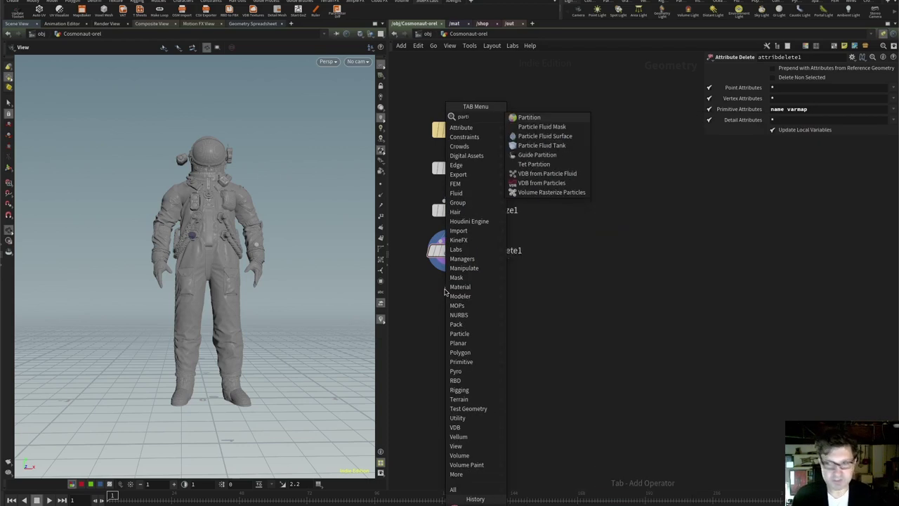
key(Return)
click(444, 289)
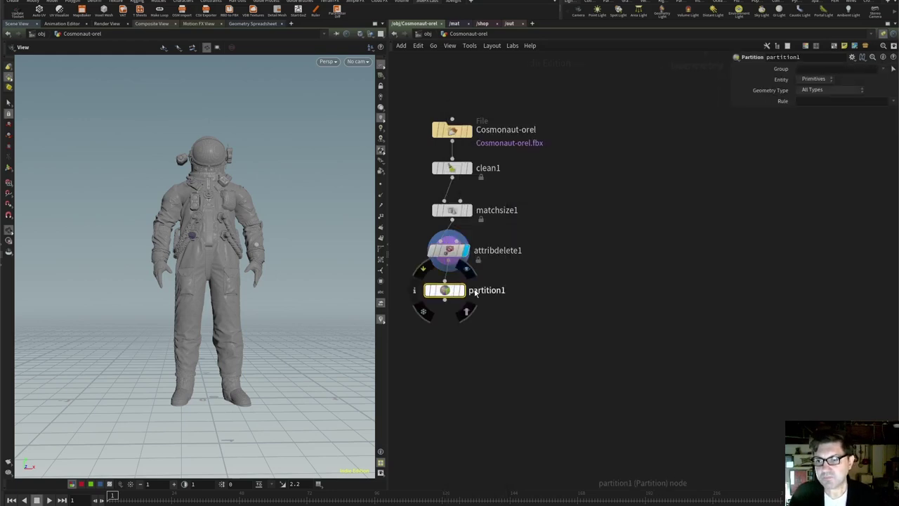
click(462, 291)
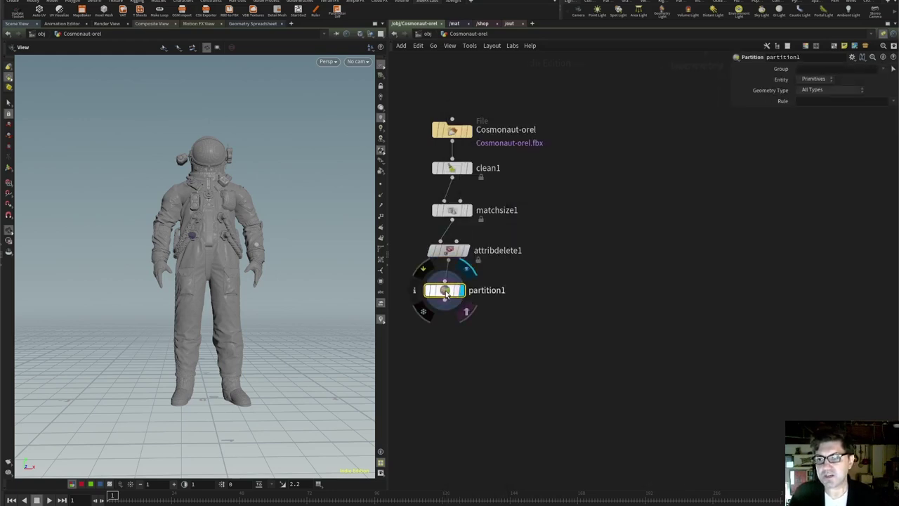
drag(450, 292, 452, 293)
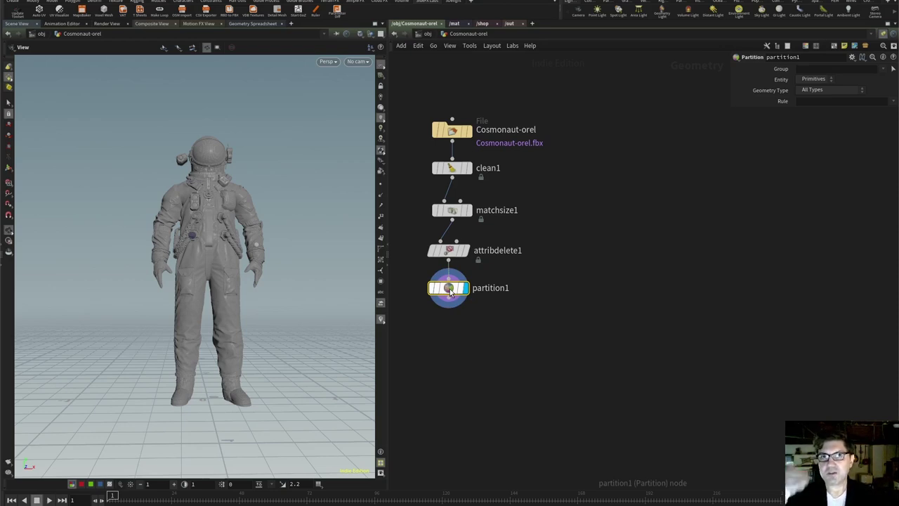
click(799, 101)
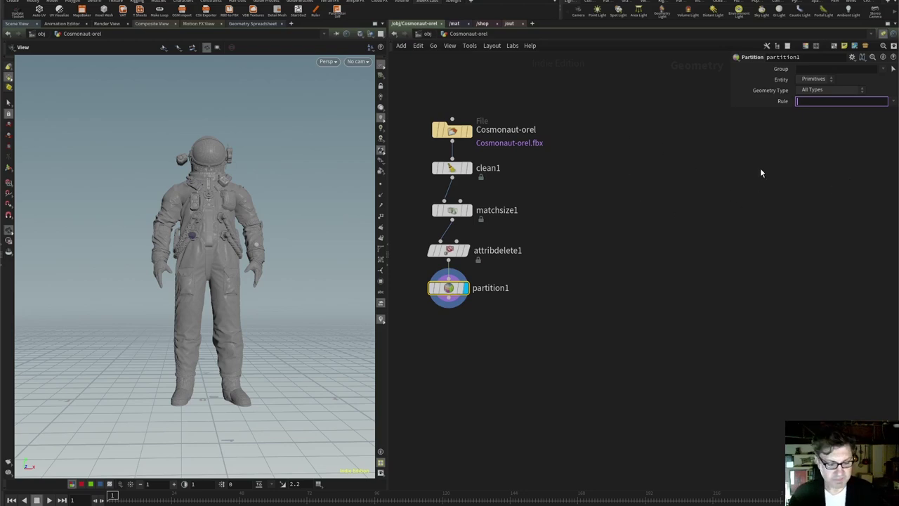
text(`)
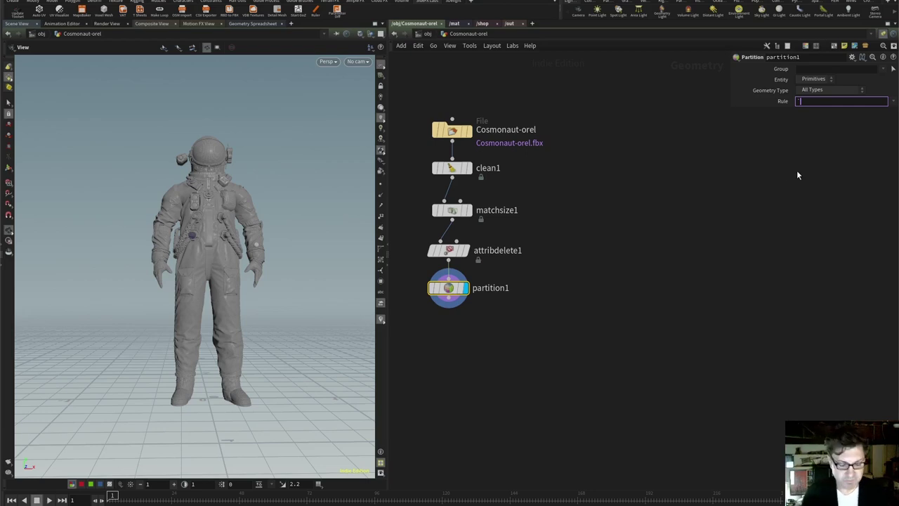
text(@)
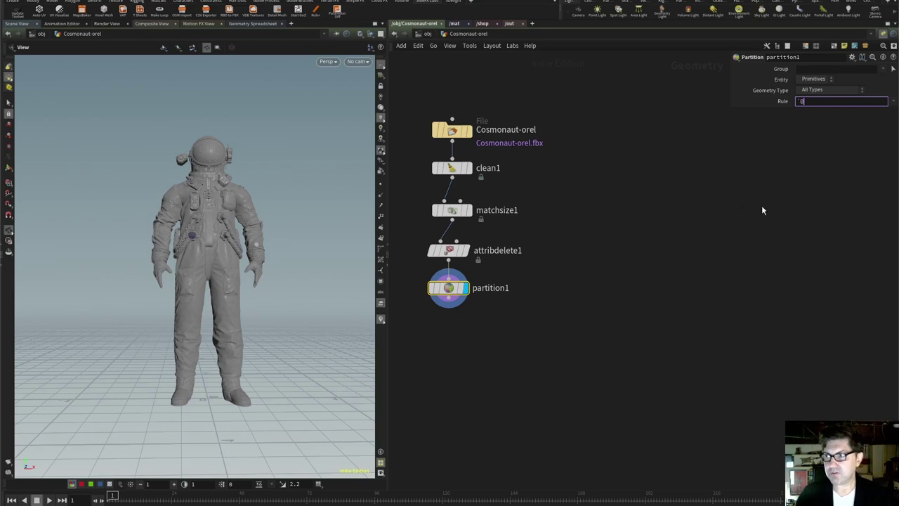
middle_drag(451, 300, 538, 306)
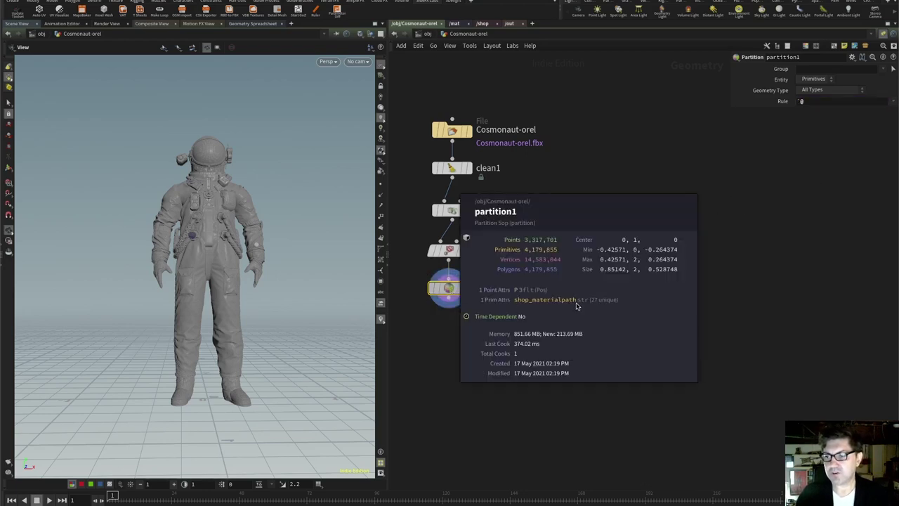
click(804, 101)
text(`@shop)
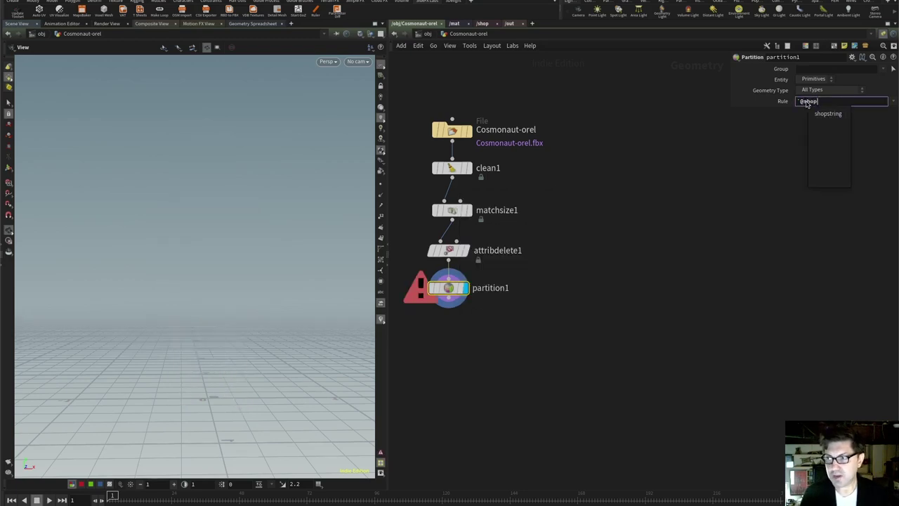
text(_ma)
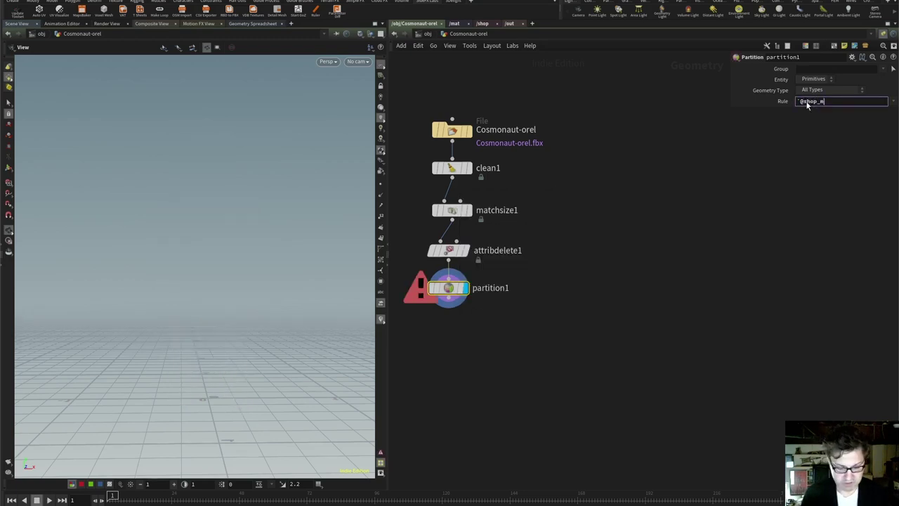
text(terialpath)
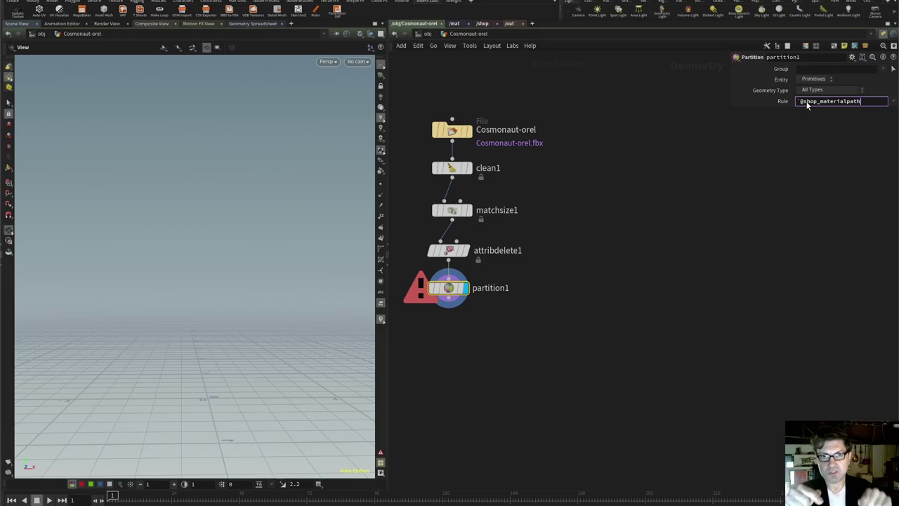
text(`)
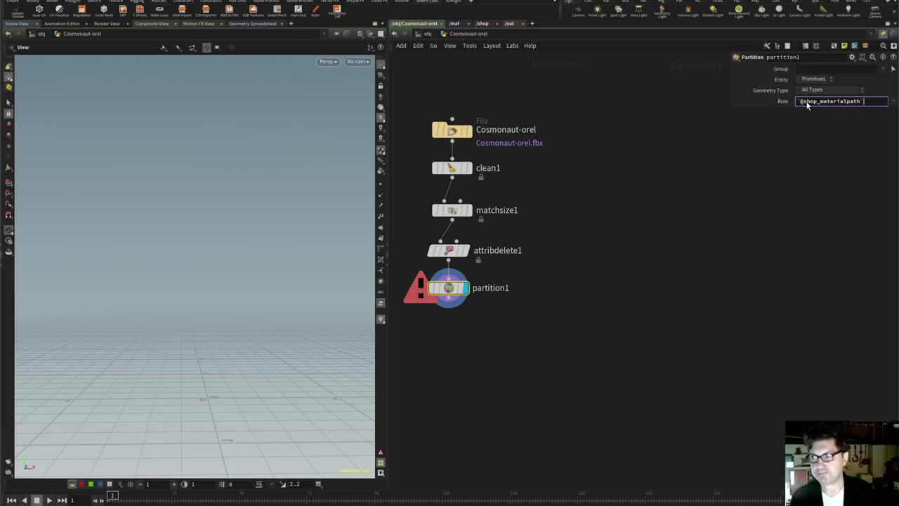
key(Return)
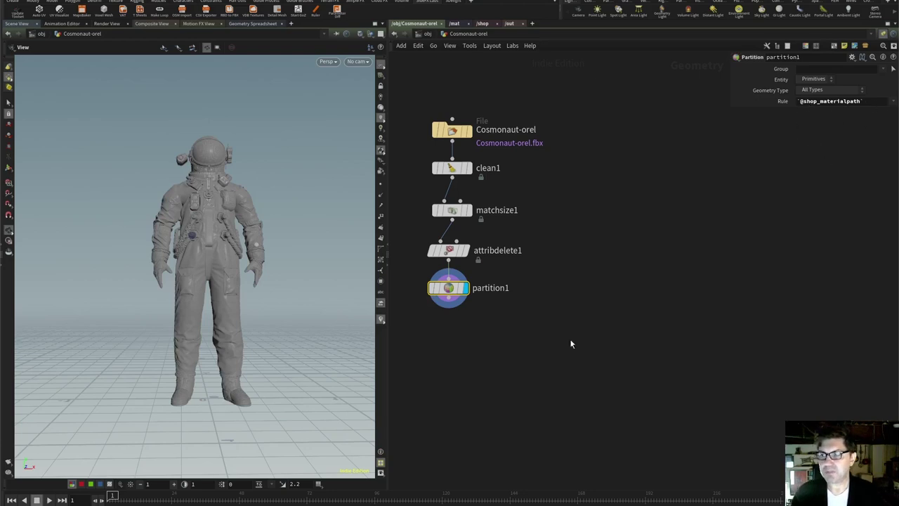
middle_click(450, 291)
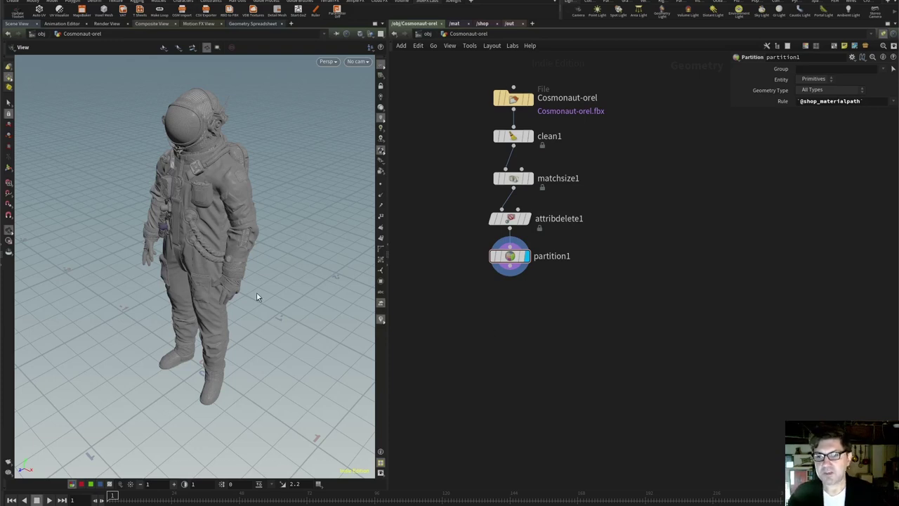
Add a Blast node fed by partition1 and make it the displayed node
drag(204, 278, 234, 251)
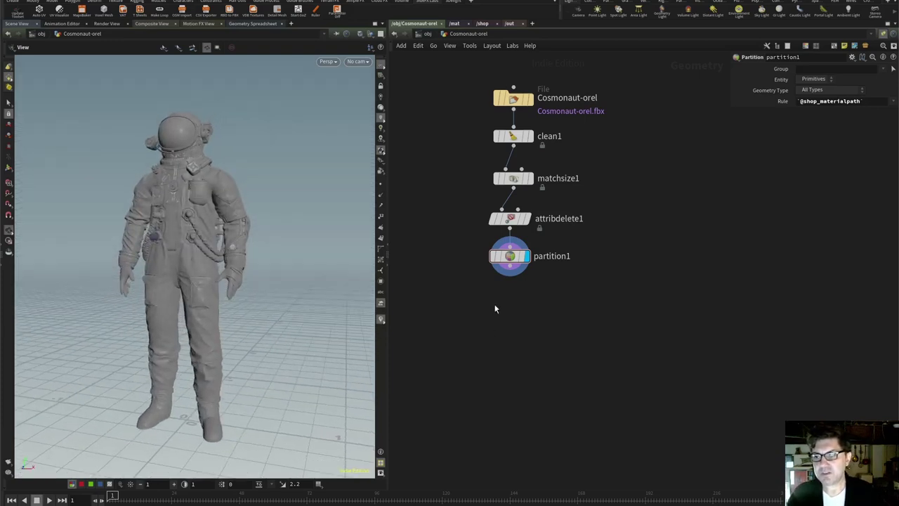
key(Tab)
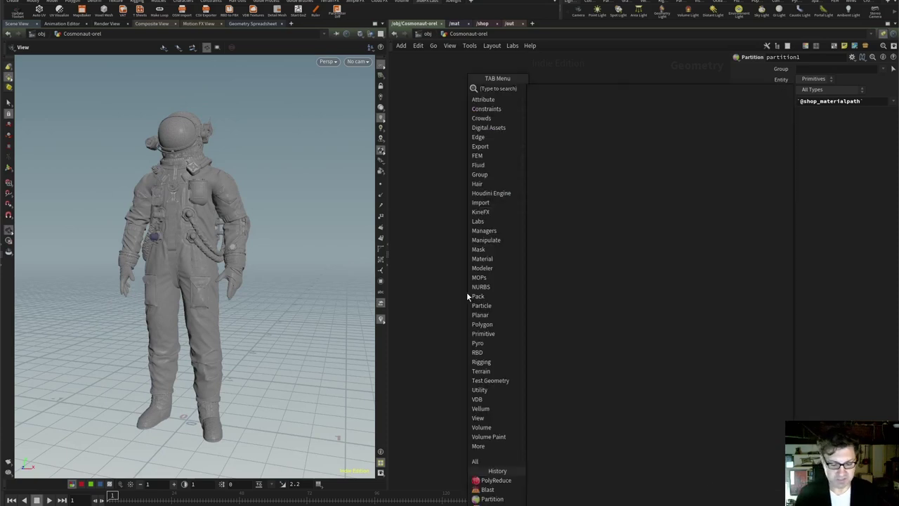
text(blast)
key(Return)
click(466, 295)
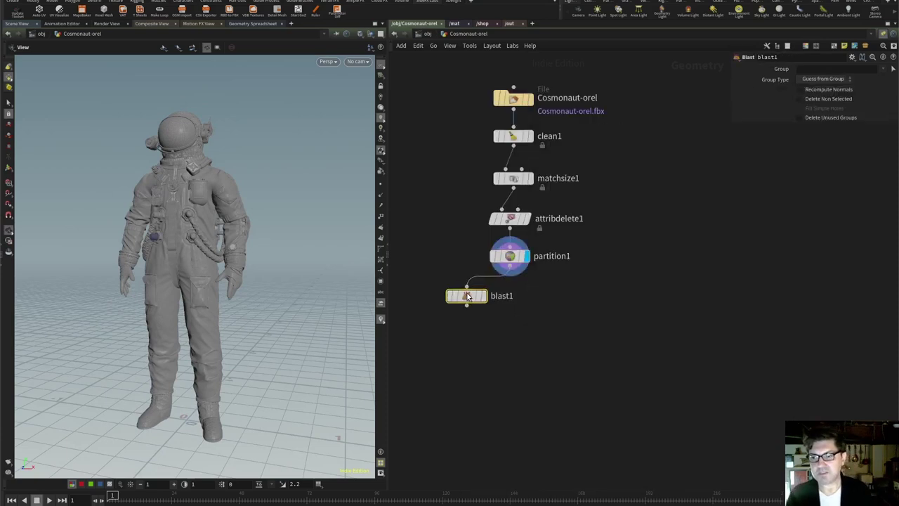
click(484, 295)
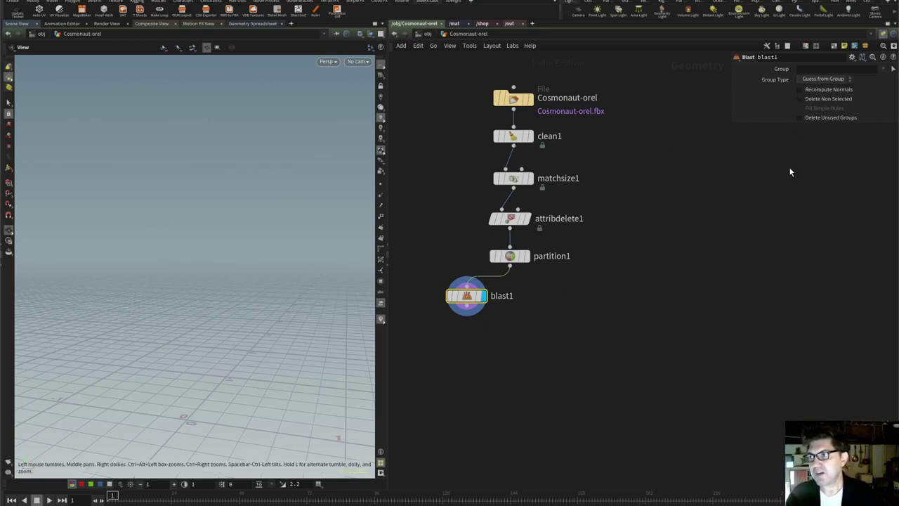
Set the Blast group to Anodized_blue and enable Delete Non Selected, Delete Unused Groups and Recompute Normals
click(800, 99)
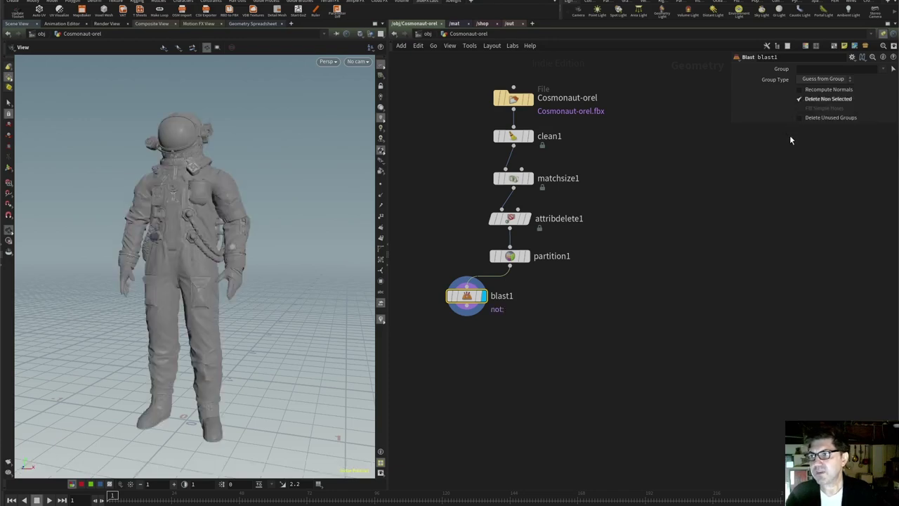
click(883, 69)
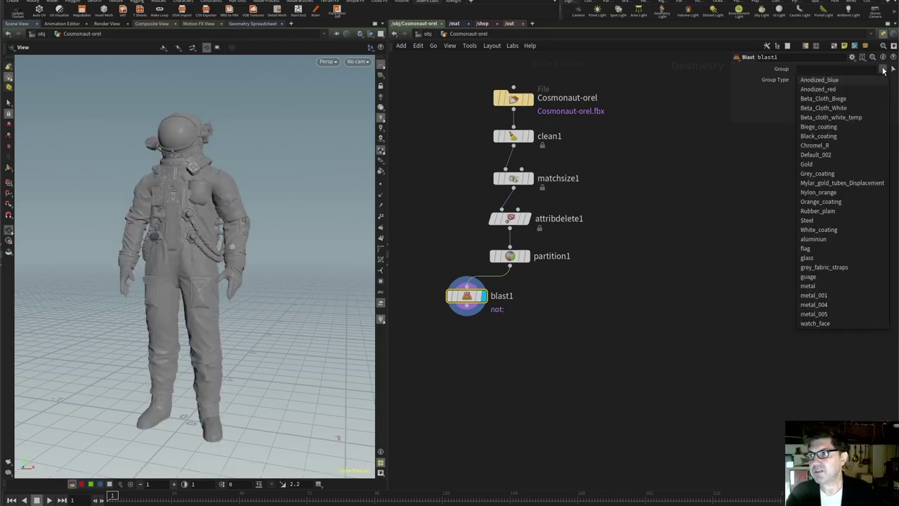
click(819, 79)
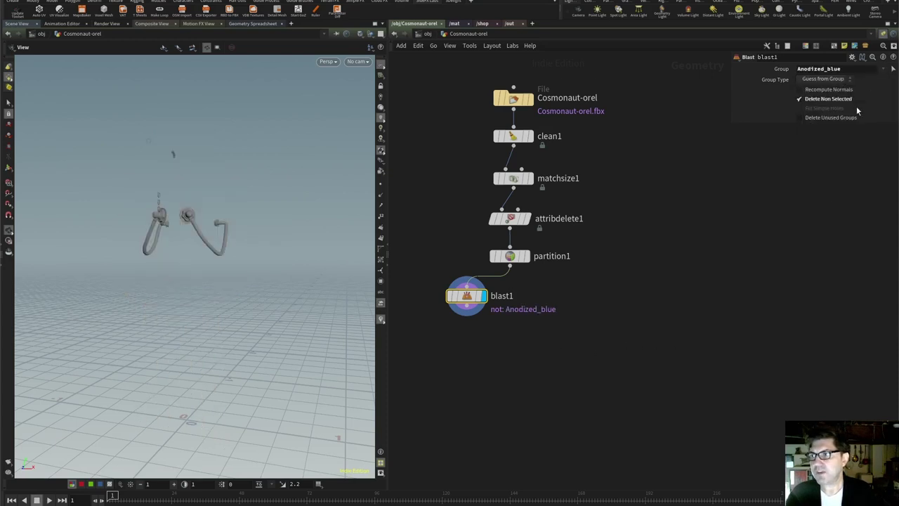
click(799, 117)
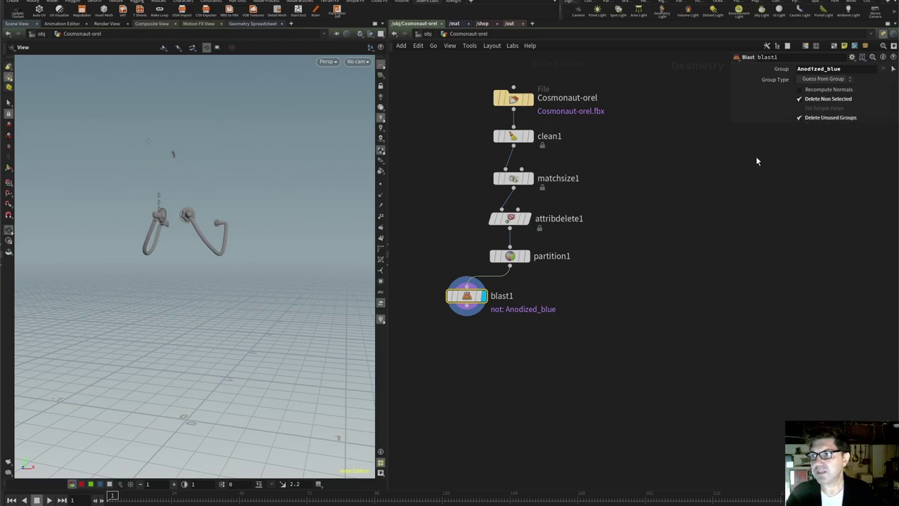
click(799, 89)
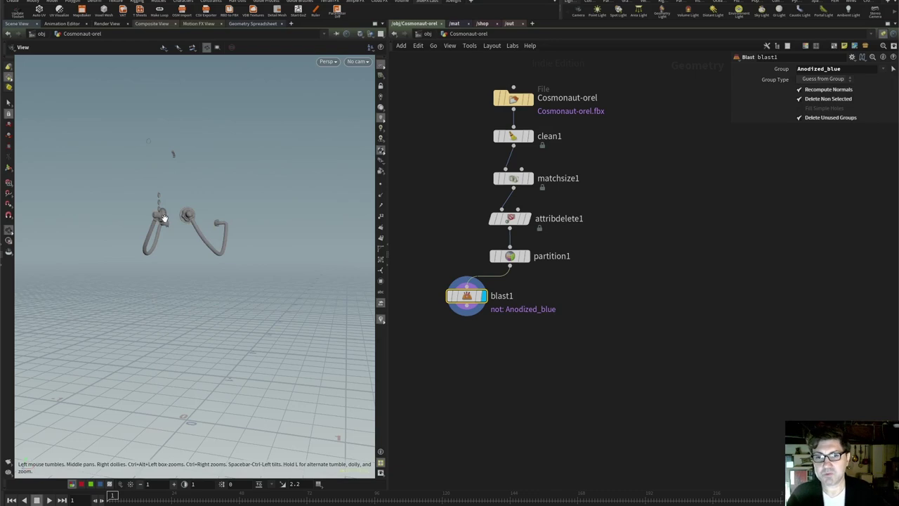
Examine the isolated Anodized_blue parts from several angles and review the Blast node's geometry information
drag(165, 218, 181, 231)
mouse_move(521, 225)
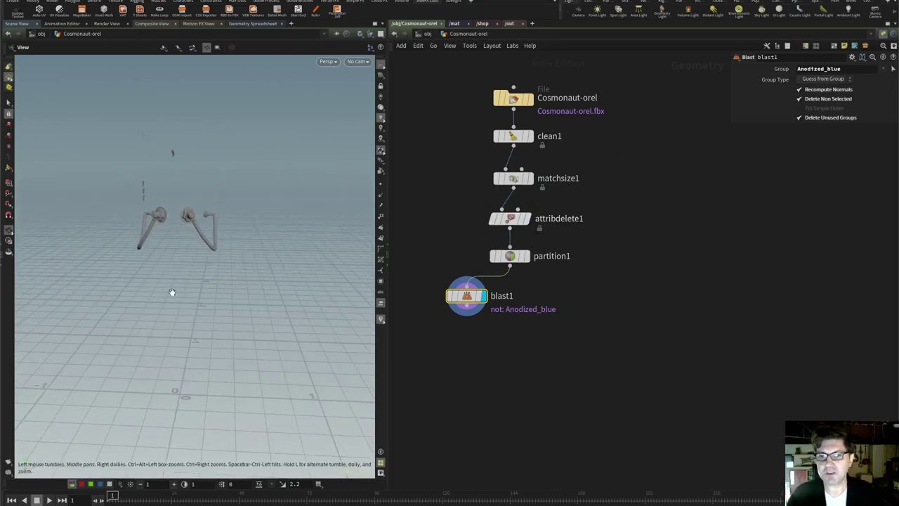
drag(172, 293, 219, 257)
mouse_move(476, 302)
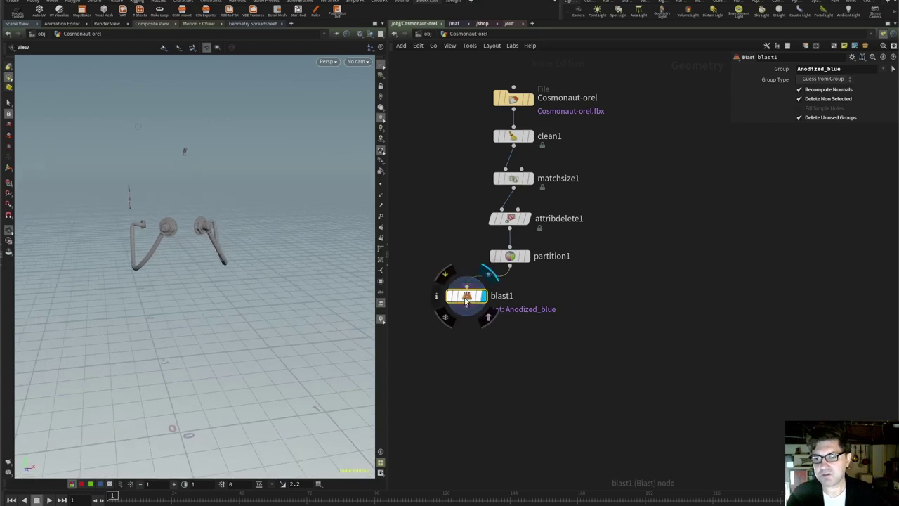
click(436, 296)
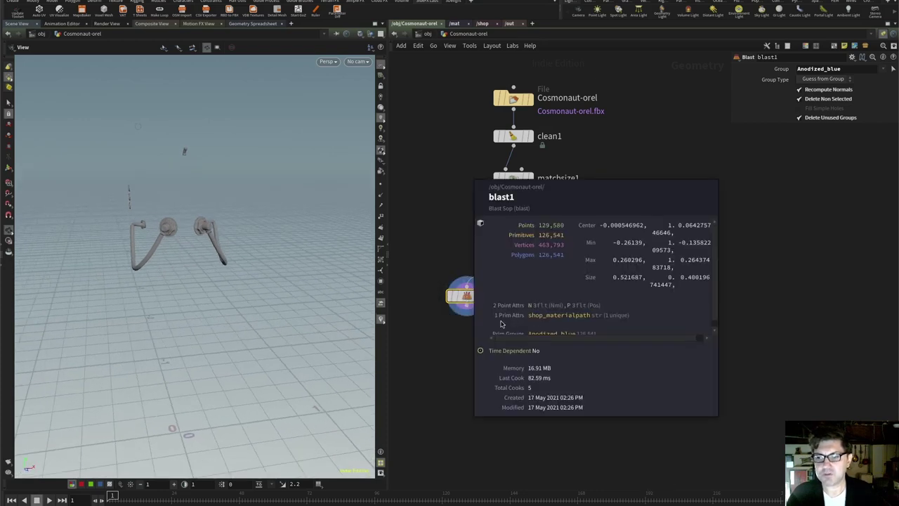
drag(169, 295, 187, 326)
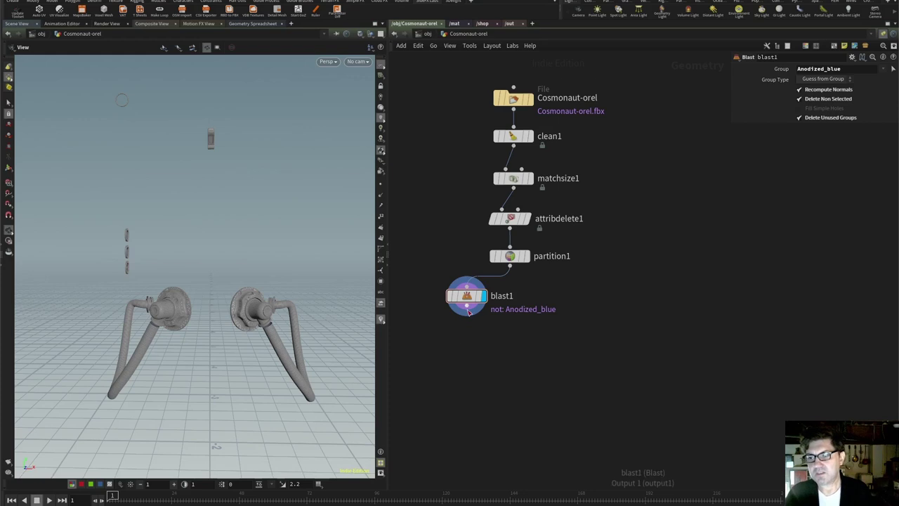
Add a PolyReduce node below blast1 and make it the displayed node
key(Tab)
text(polyr)
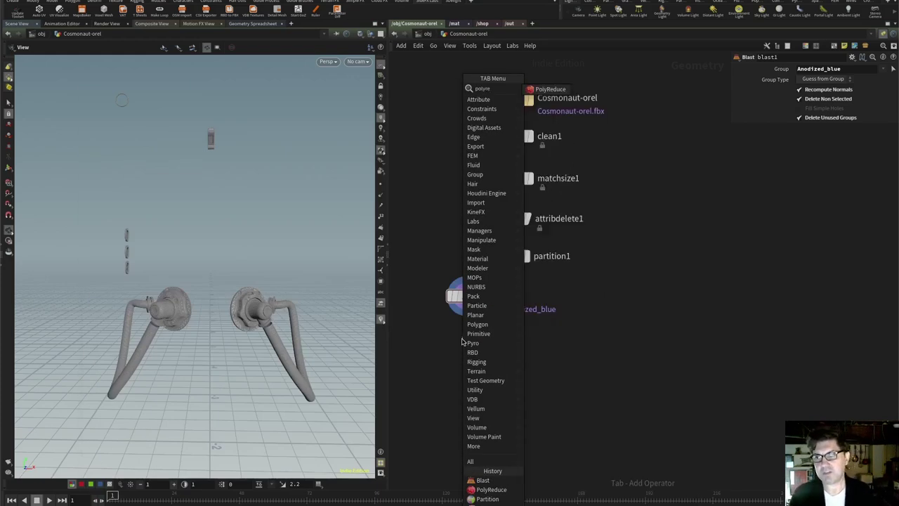
key(Return)
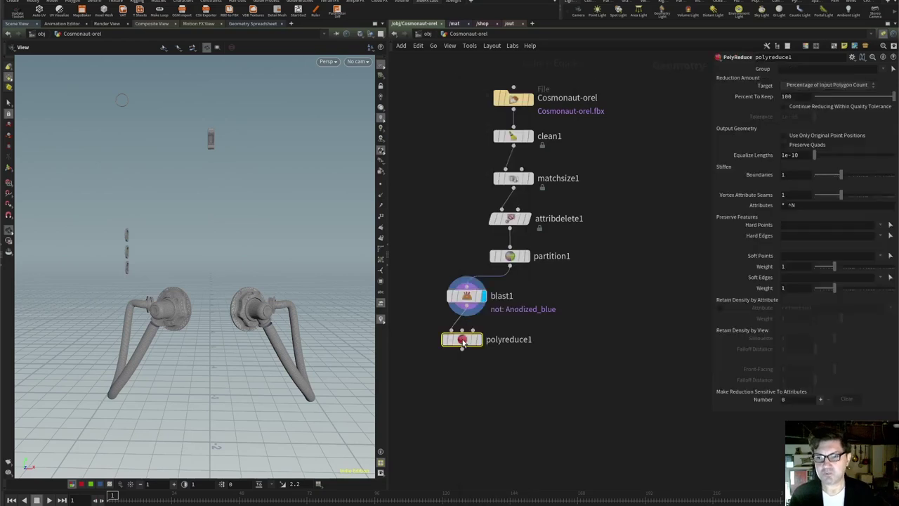
click(462, 339)
click(480, 344)
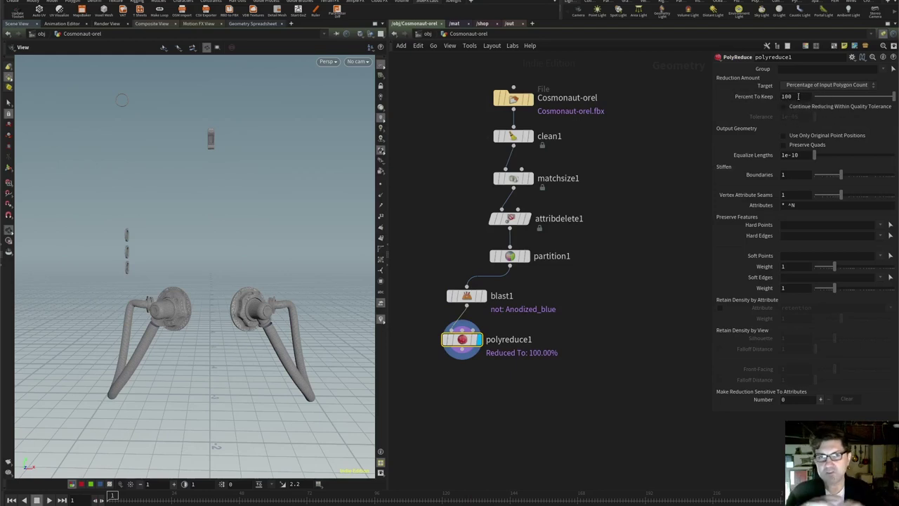
click(819, 84)
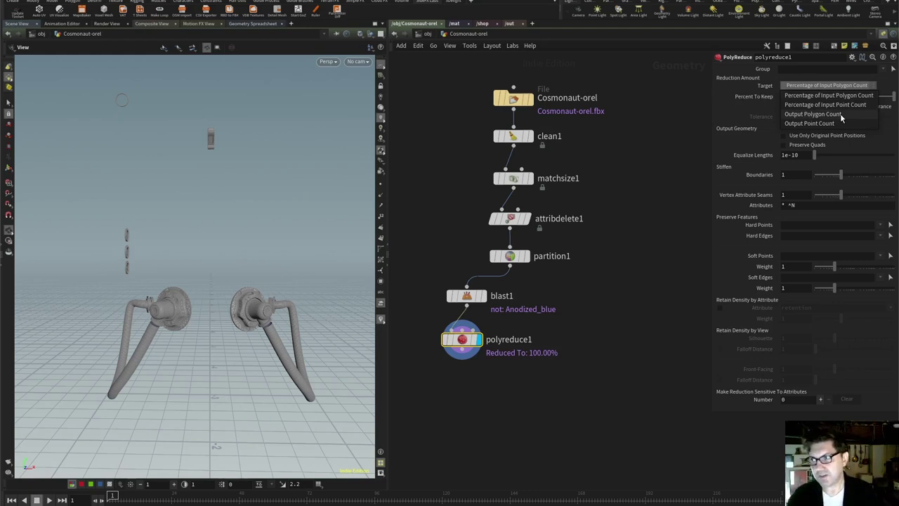
click(681, 152)
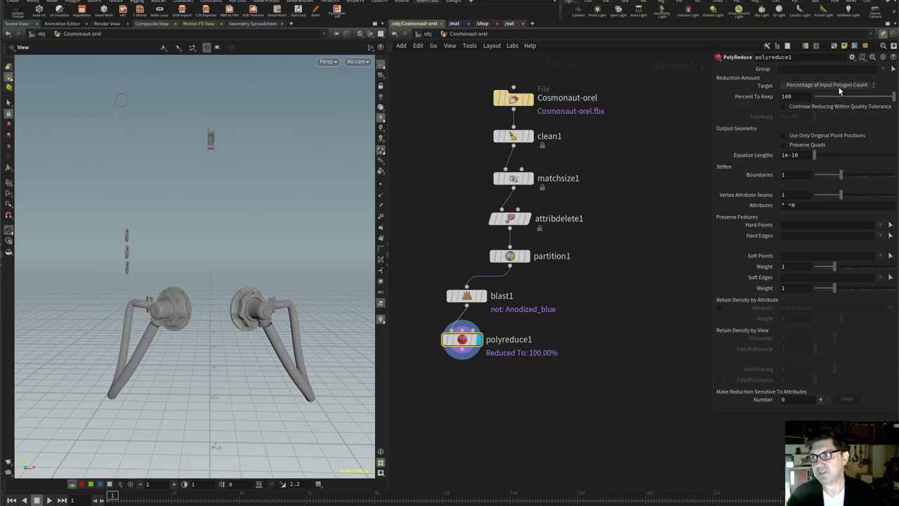
click(838, 87)
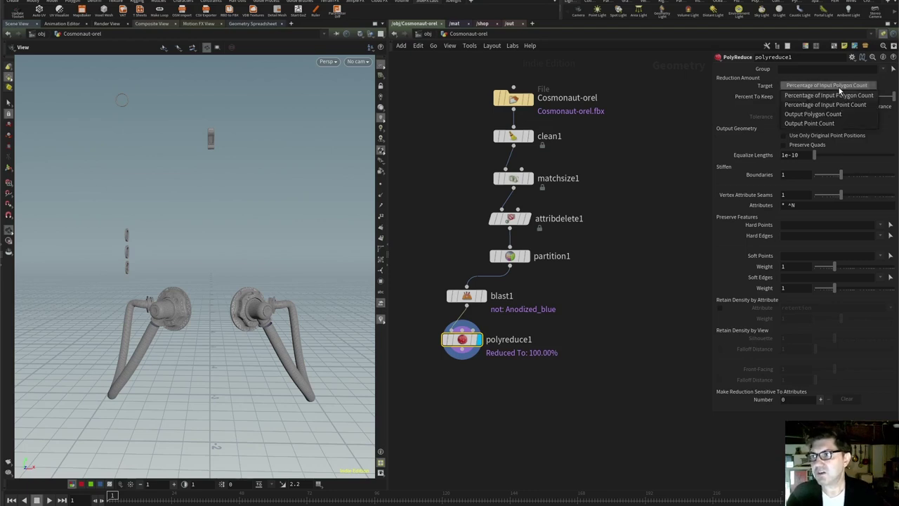
click(838, 88)
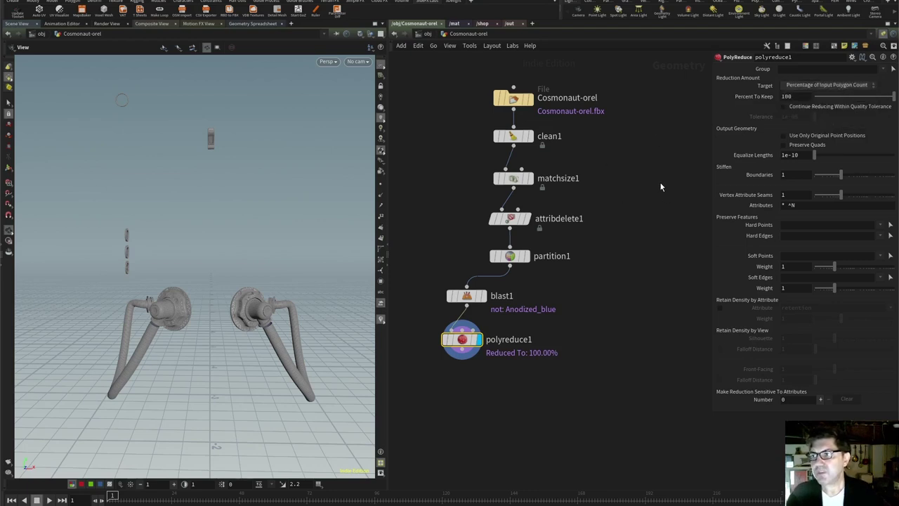
Enable Preserve Quads on polyreduce1 and set Percent To Keep to 50
click(783, 145)
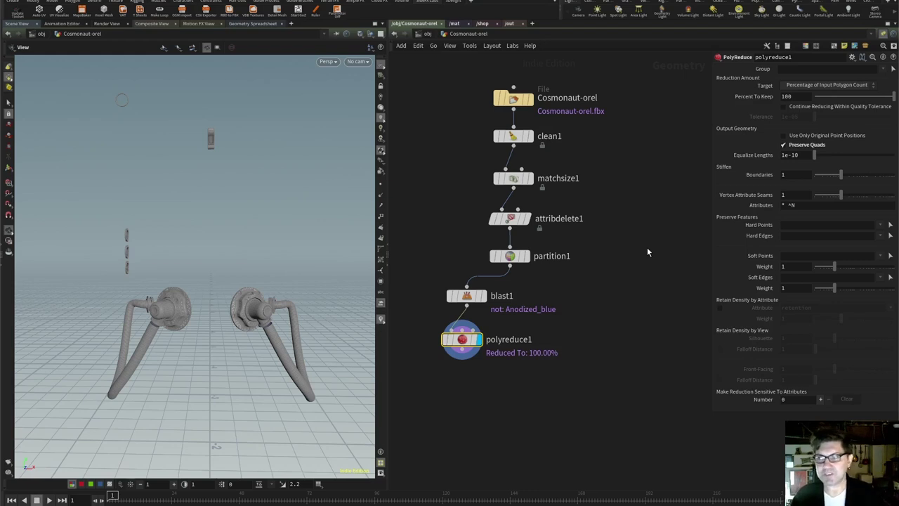
drag(365, 386, 161, 333)
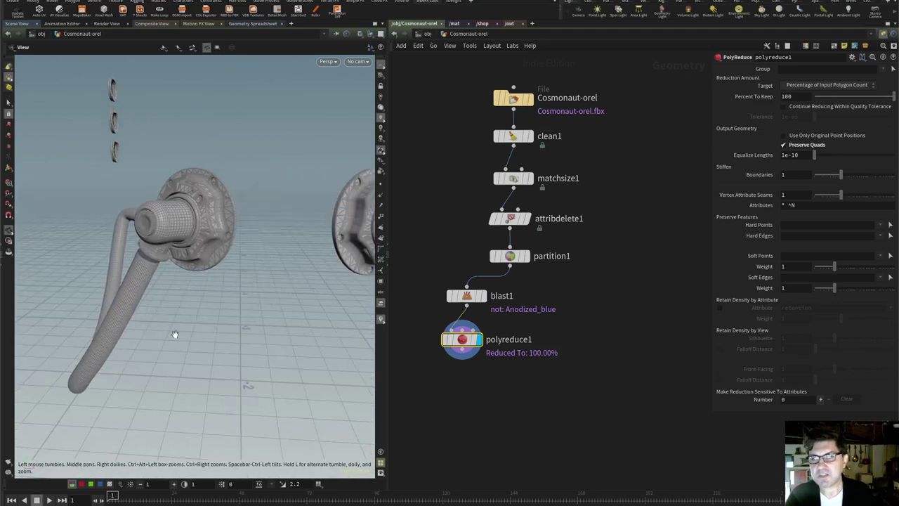
double_click(788, 97)
text(50)
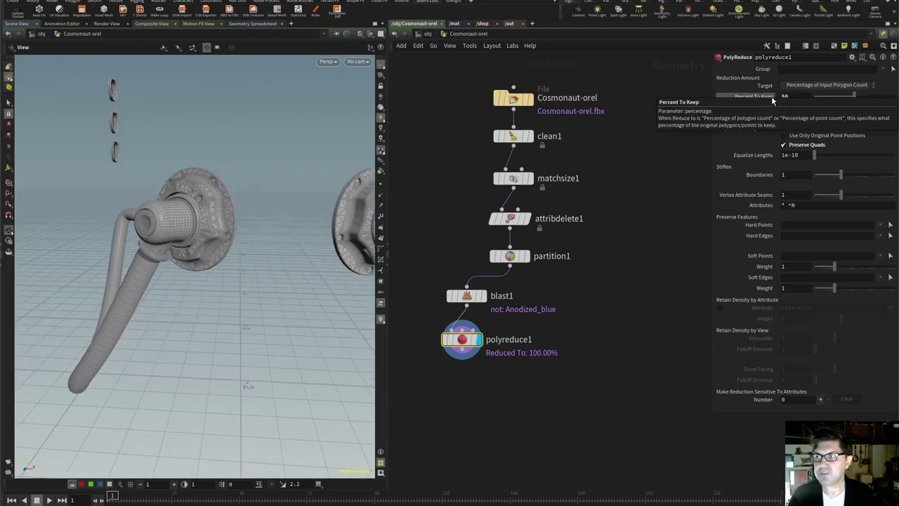
key(Return)
Add a Labs Auto UV node fed by polyreduce1 and make it the displayed node
drag(188, 263, 194, 214)
scroll(193, 213, up, 6)
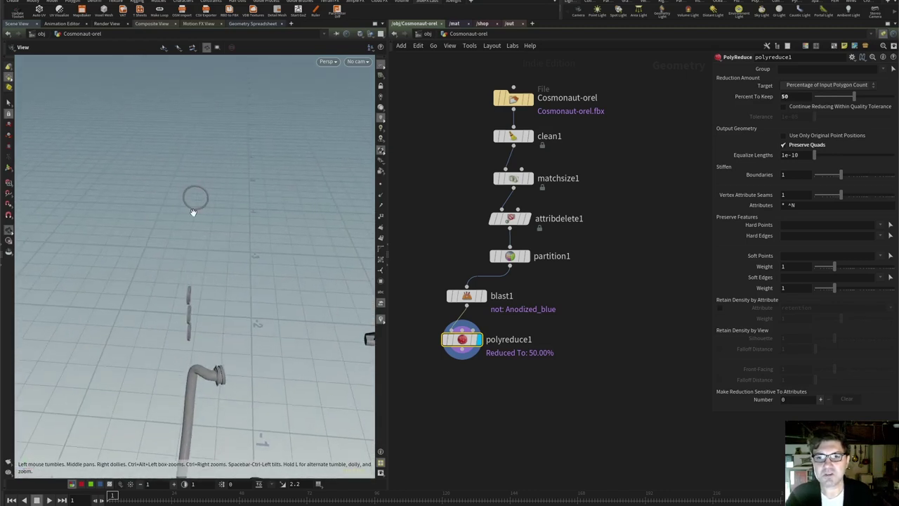
mouse_move(217, 231)
middle_down()
mouse_move(216, 207)
mouse_move(227, 237)
middle_up()
scroll(243, 287, down, 4)
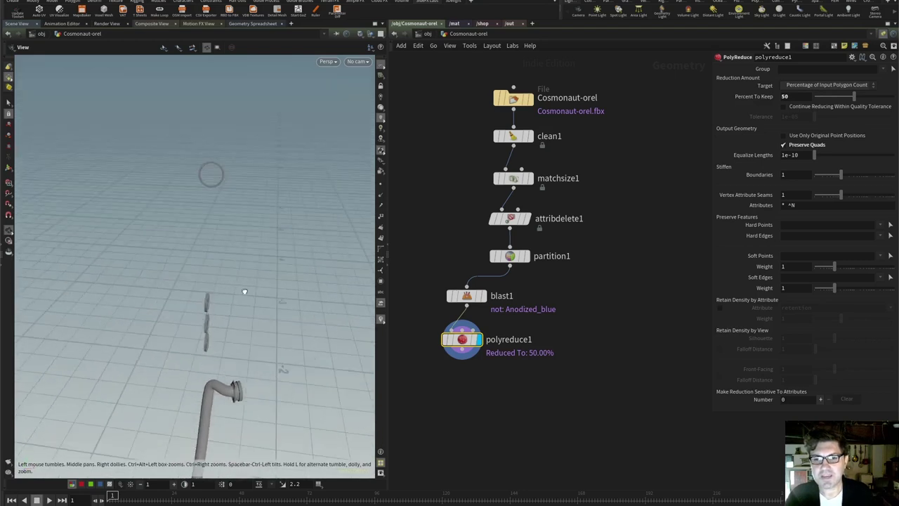
drag(243, 291, 215, 281)
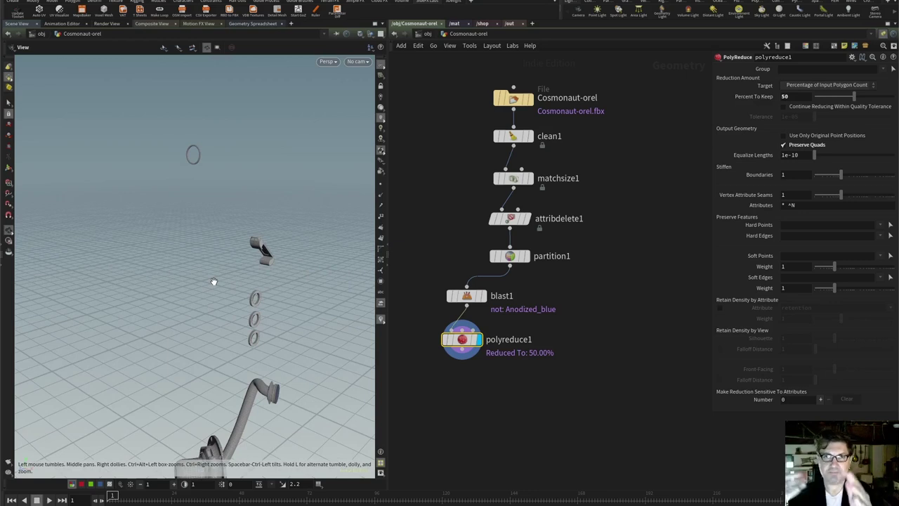
drag(214, 281, 313, 400)
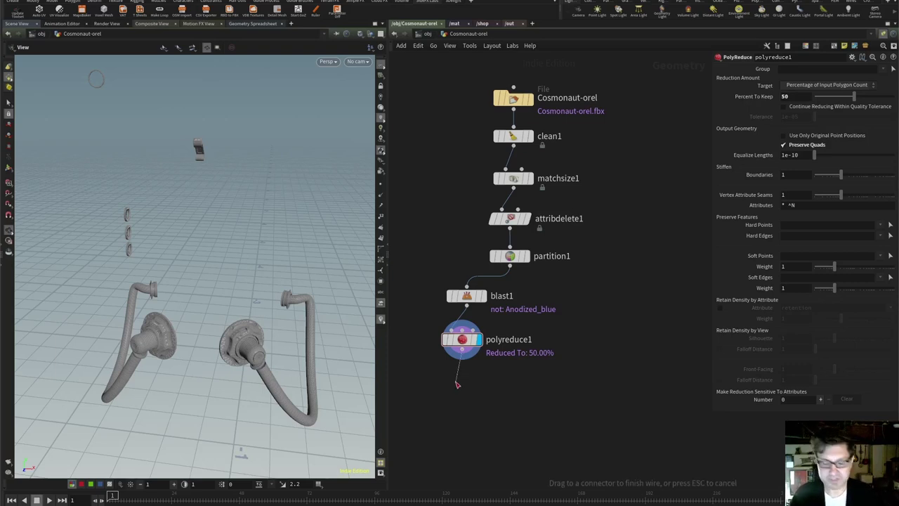
key(Tab)
text(aut)
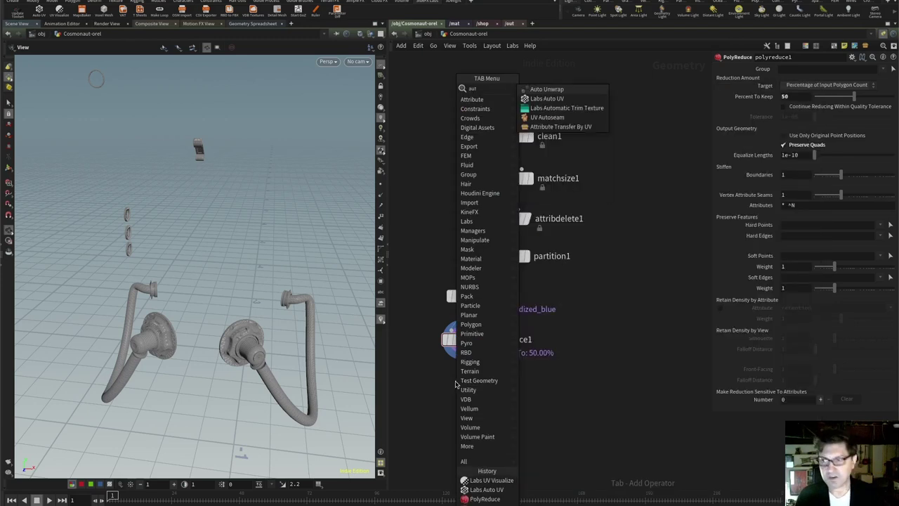
key(Down)
key(Return)
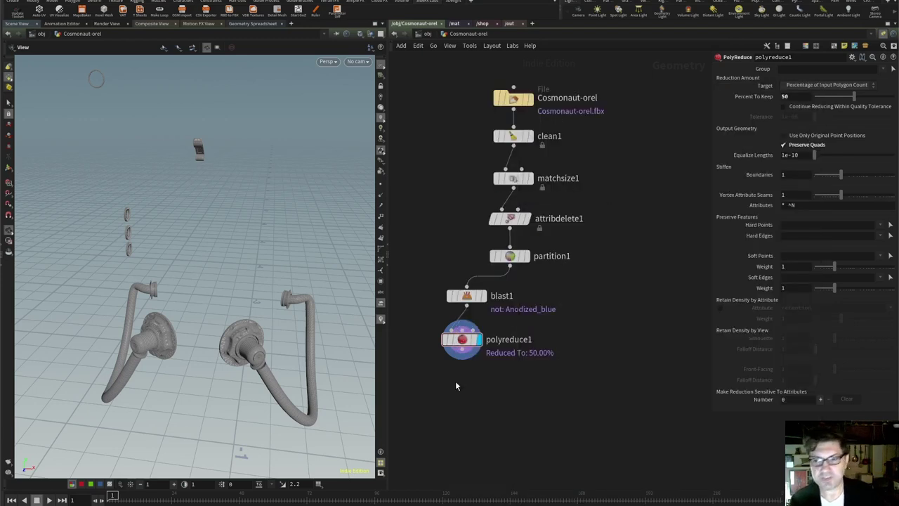
click(455, 382)
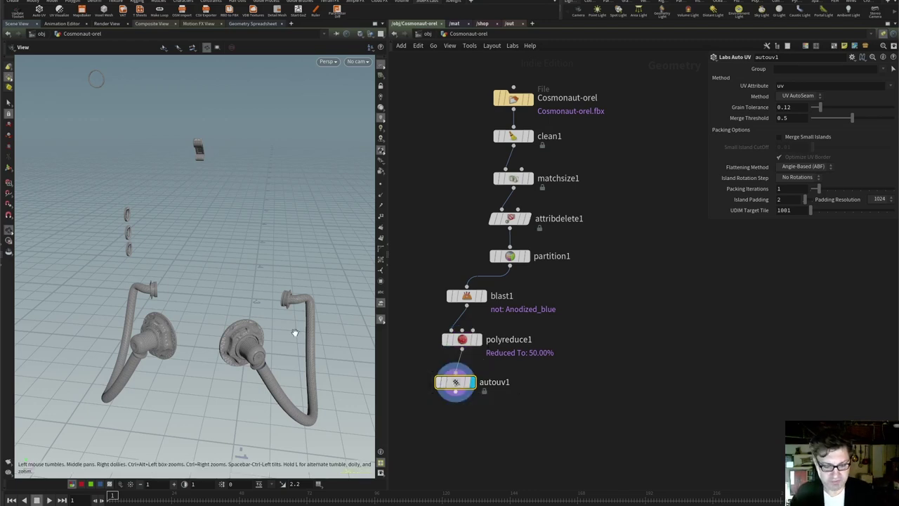
Show the UV layout of autouv1 and set its Island Rotation Step to 45°
key(space+5)
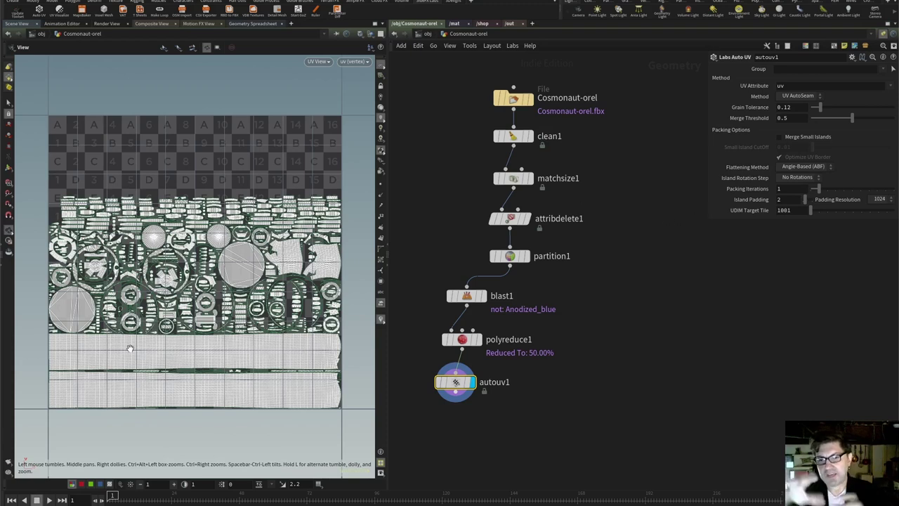
click(802, 179)
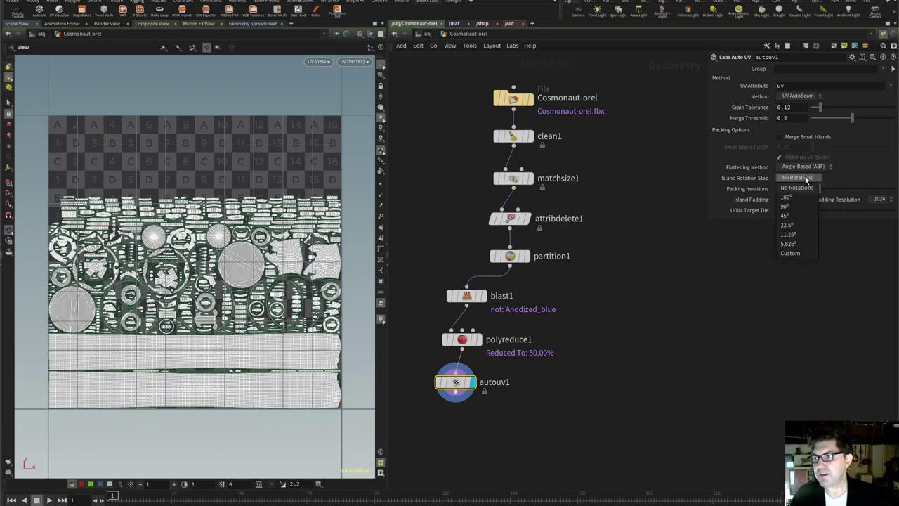
click(785, 215)
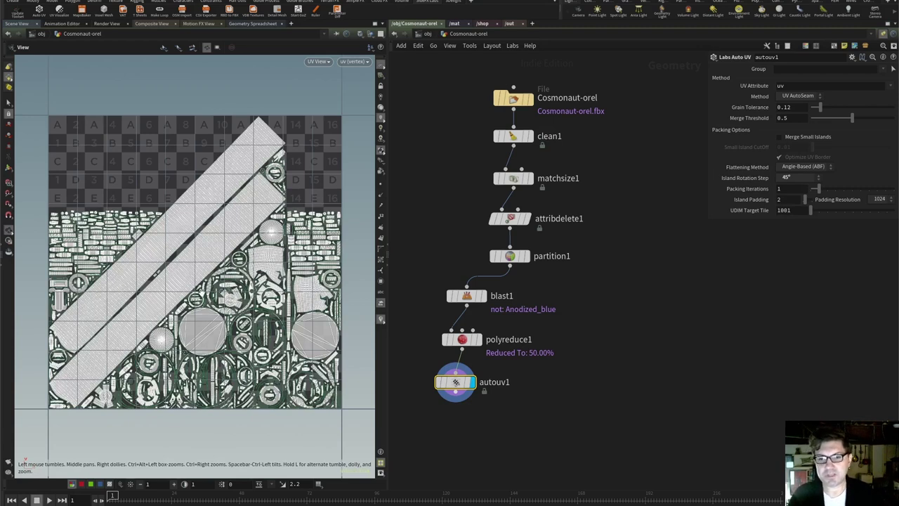
click(817, 97)
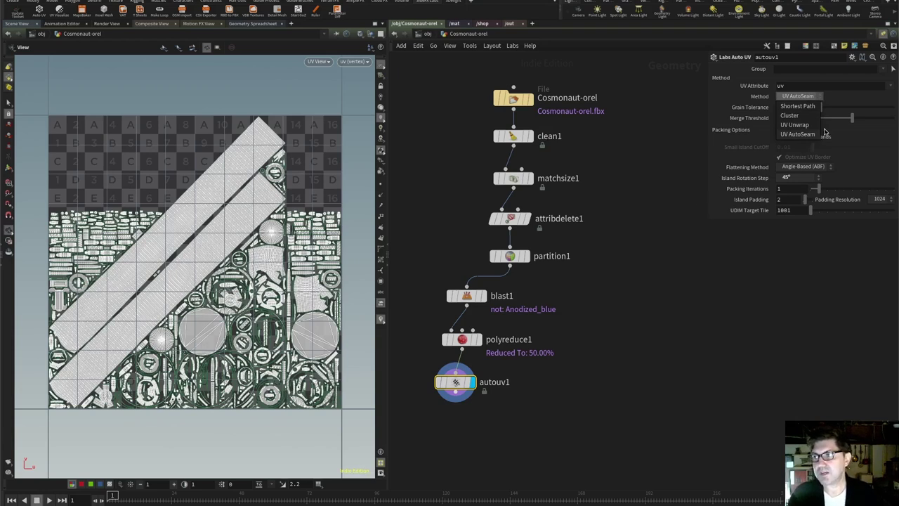
click(657, 265)
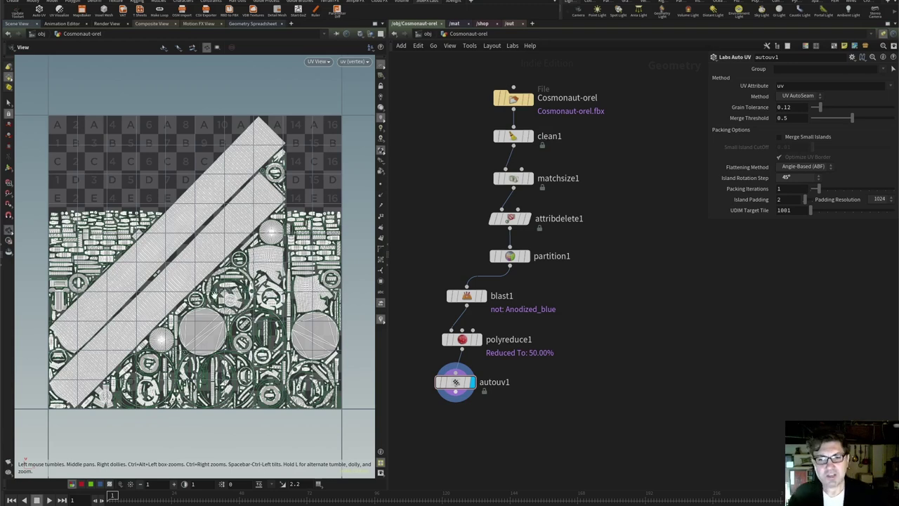
Return to the perspective view and add a Labs UV Visualize node below autouv1 as the displayed node
key(space+1)
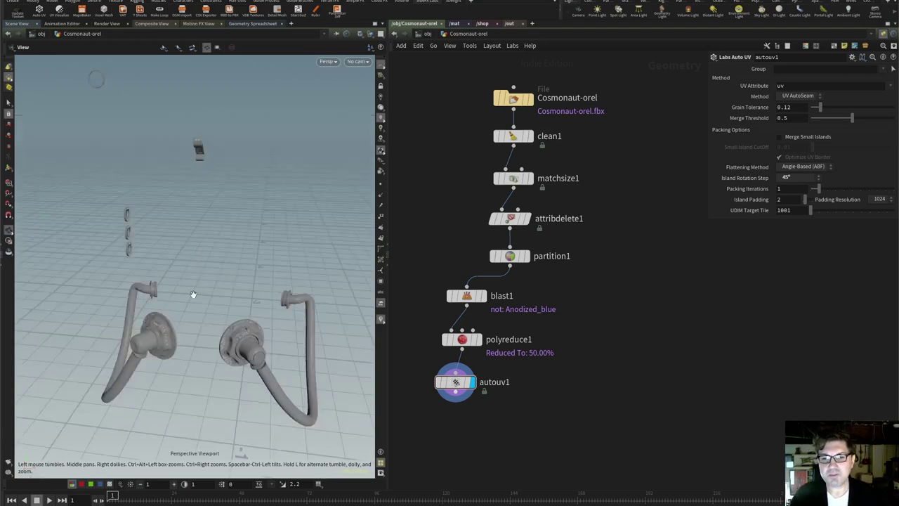
drag(204, 274, 191, 286)
middle_drag(497, 411, 510, 383)
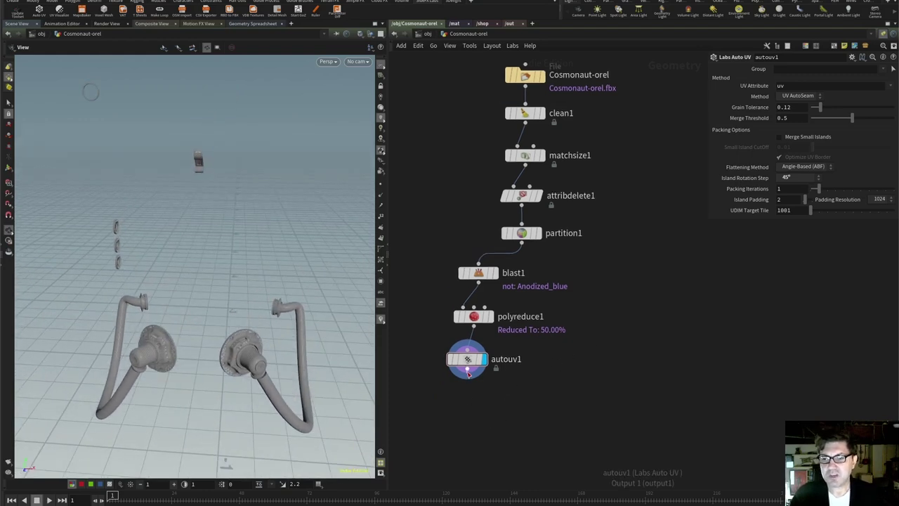
drag(469, 375, 455, 411)
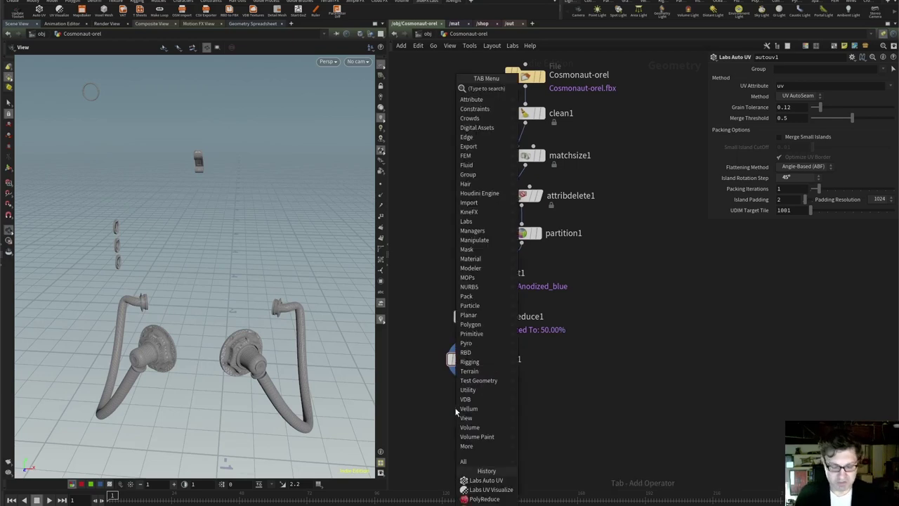
text(visu)
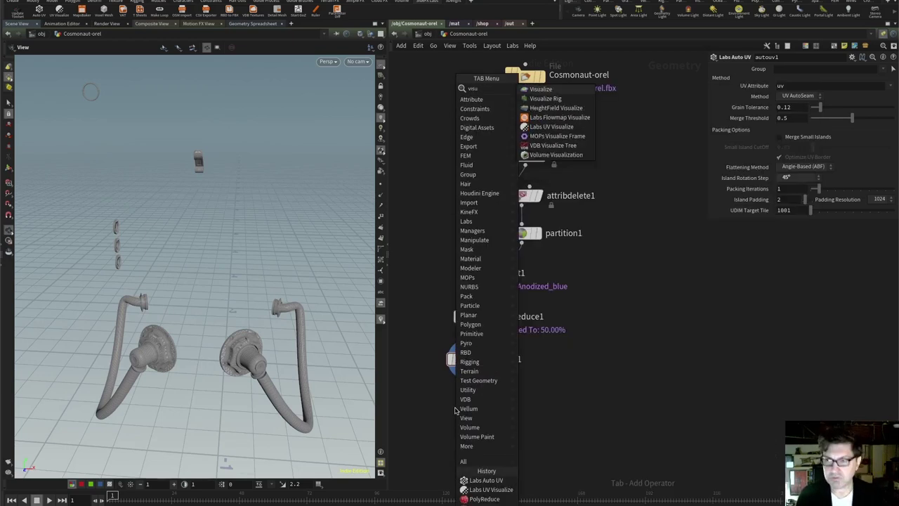
key(Down)
key(Down)
key(Down)
key(Down)
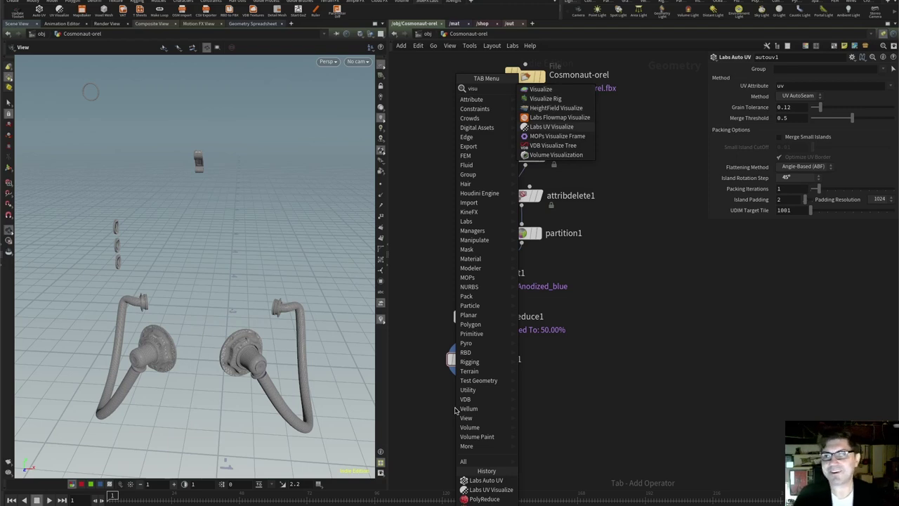
key(Return)
click(456, 411)
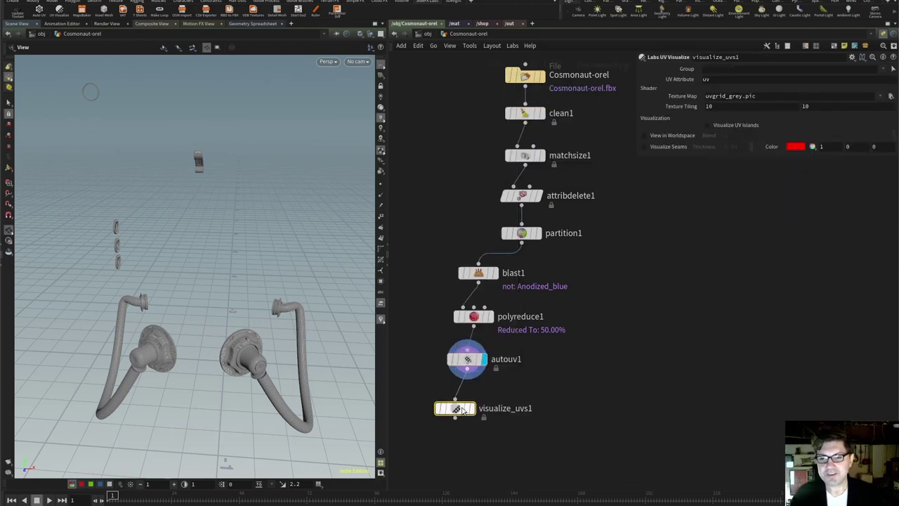
click(472, 409)
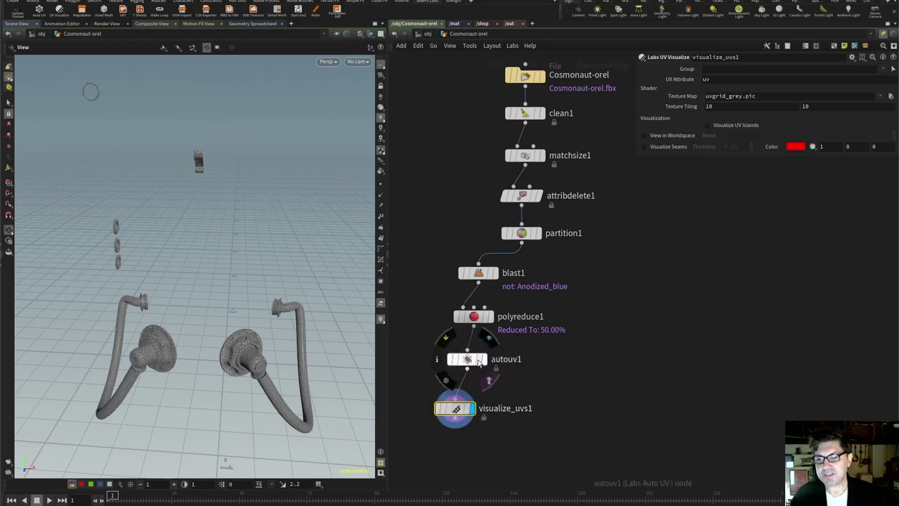
Enable Visualize UV Islands to inspect the islands on the parts, and delete the visualize_uvs1 node
drag(169, 361, 225, 331)
scroll(183, 298, up, 5)
mouse_move(219, 300)
mouse_down()
mouse_move(203, 303)
mouse_move(218, 302)
mouse_up()
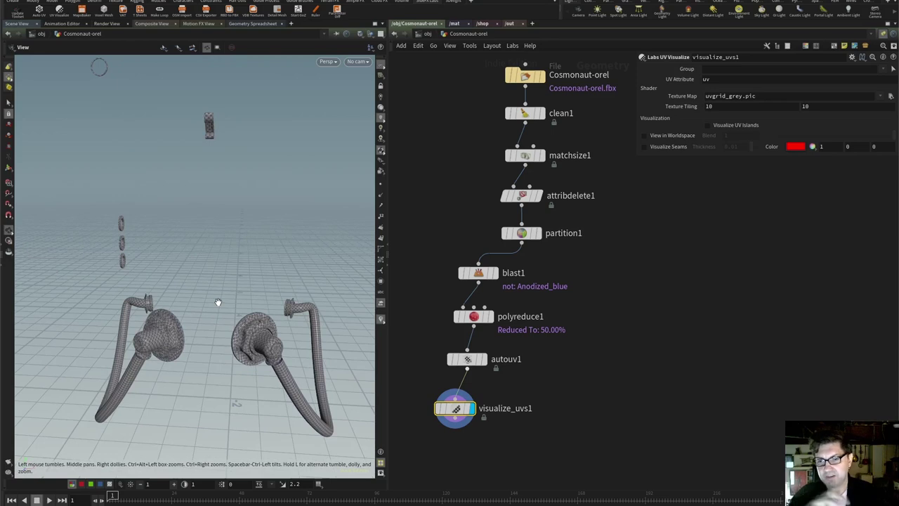
click(707, 125)
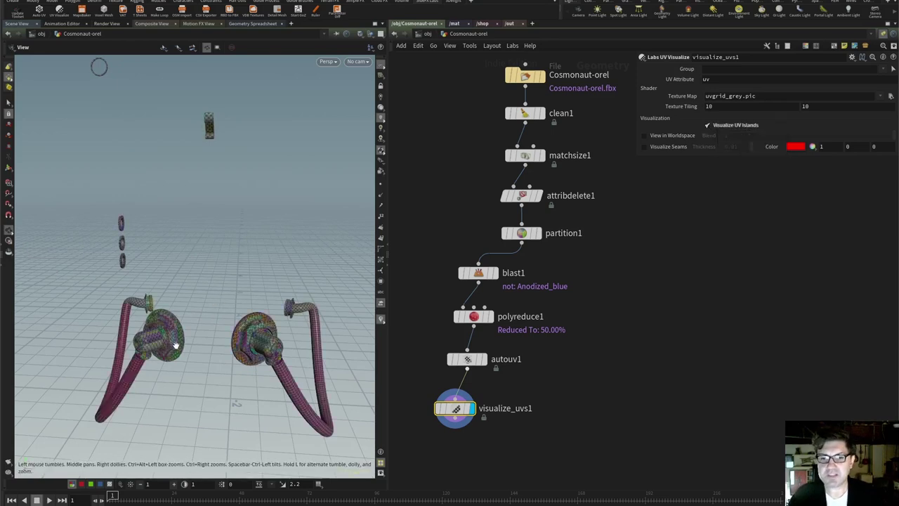
drag(175, 345, 220, 321)
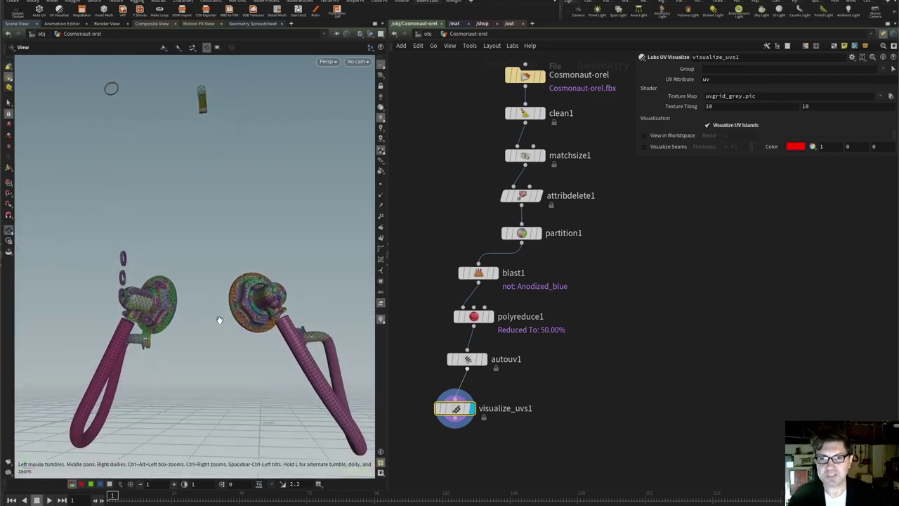
key(Delete)
Add a Null node fed by the output of autouv1
click(433, 380)
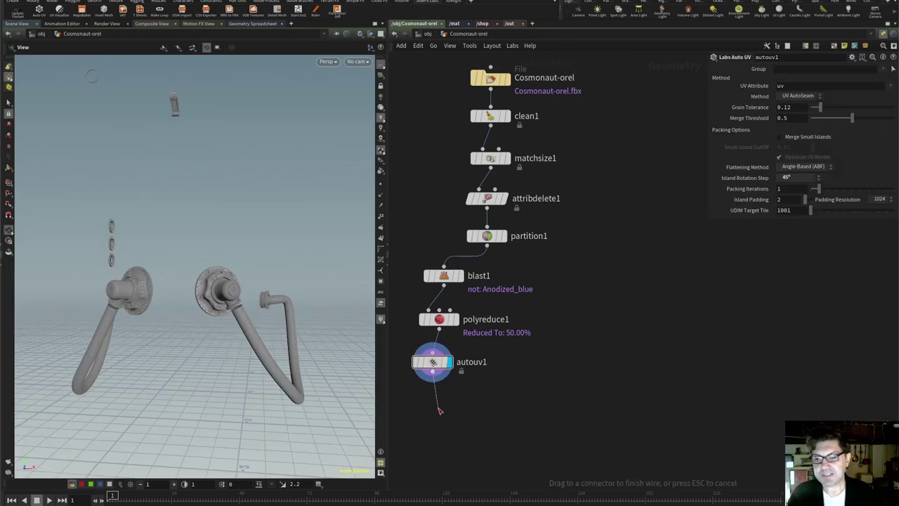
click(440, 411)
text(null)
key(Return)
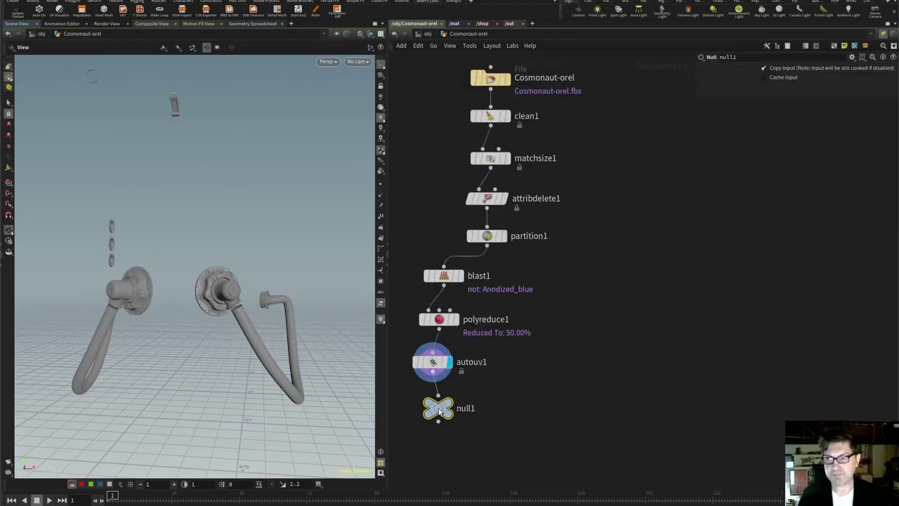
Rename the Null node below autouv1 as OUT_ANODIZED_BLUE_1001
double_click(465, 408)
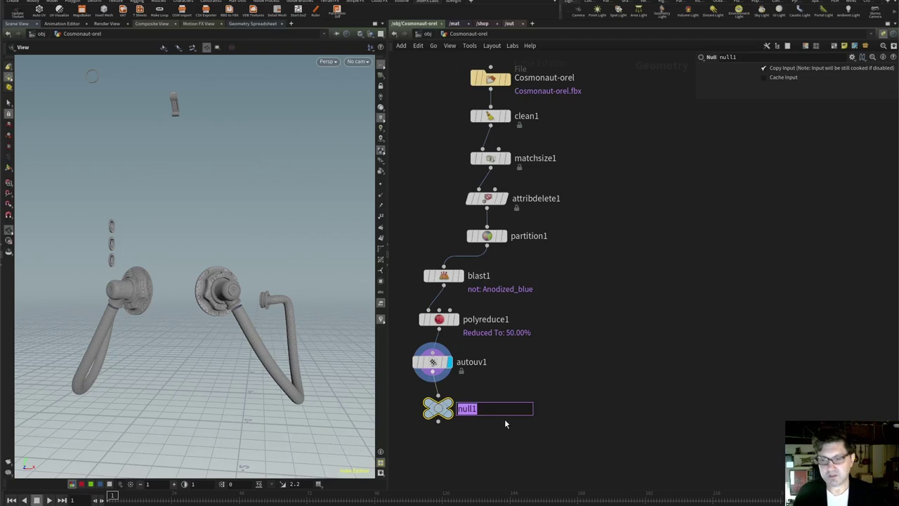
text(OUT_)
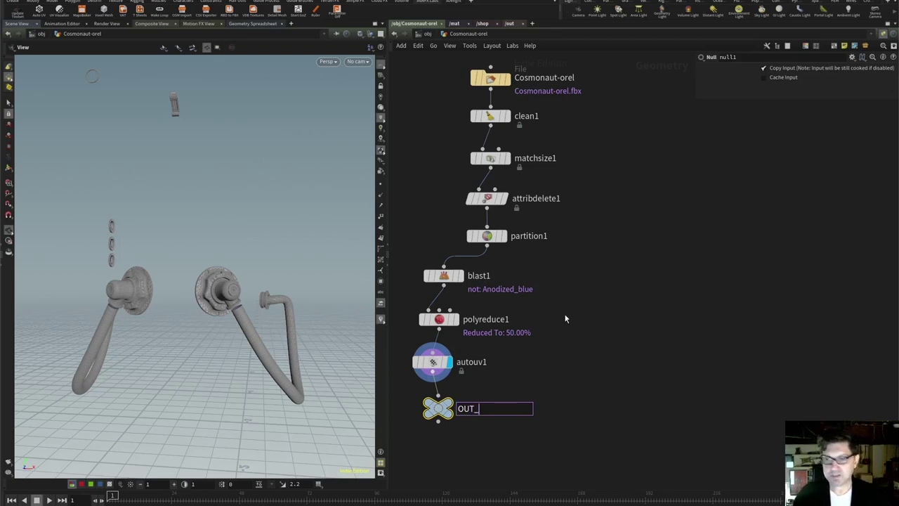
text(ANODIZED)
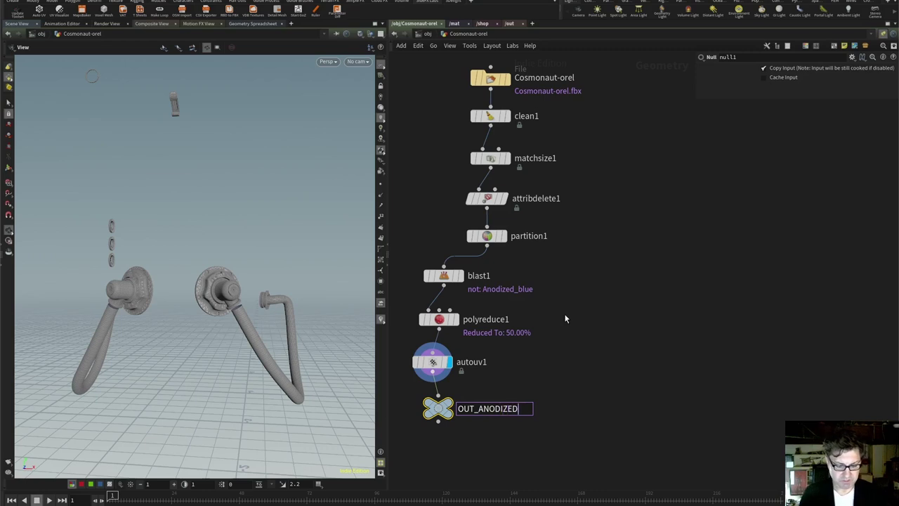
text(_BLUE_)
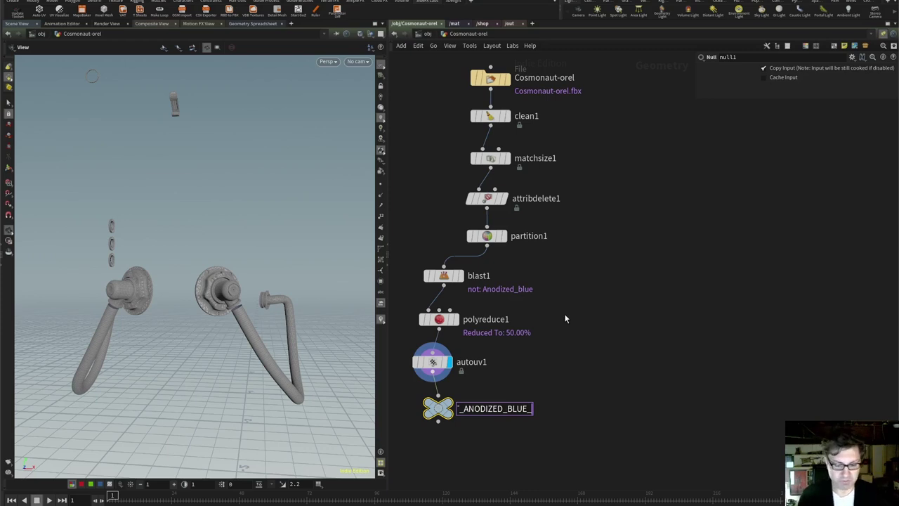
text(1001)
key(Return)
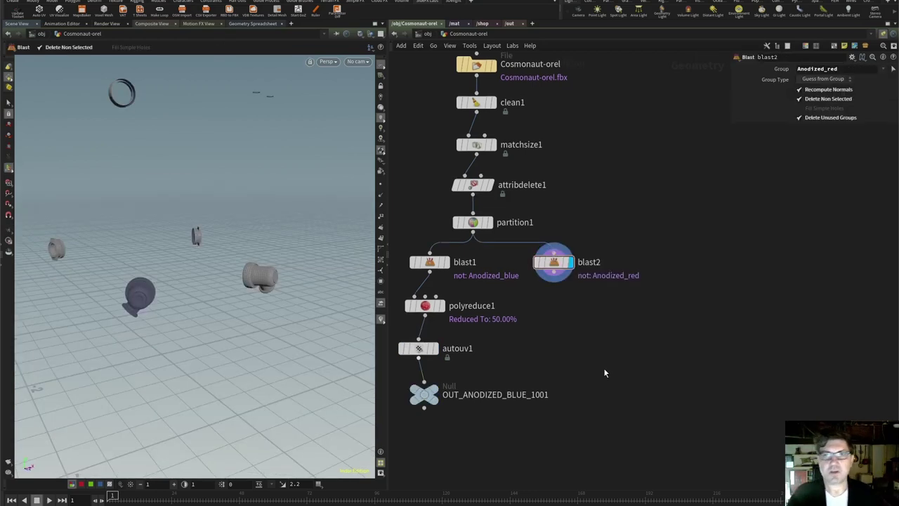
Examine the face orientation of the Anodized_red parts isolated by blast2 from several angles
click(552, 272)
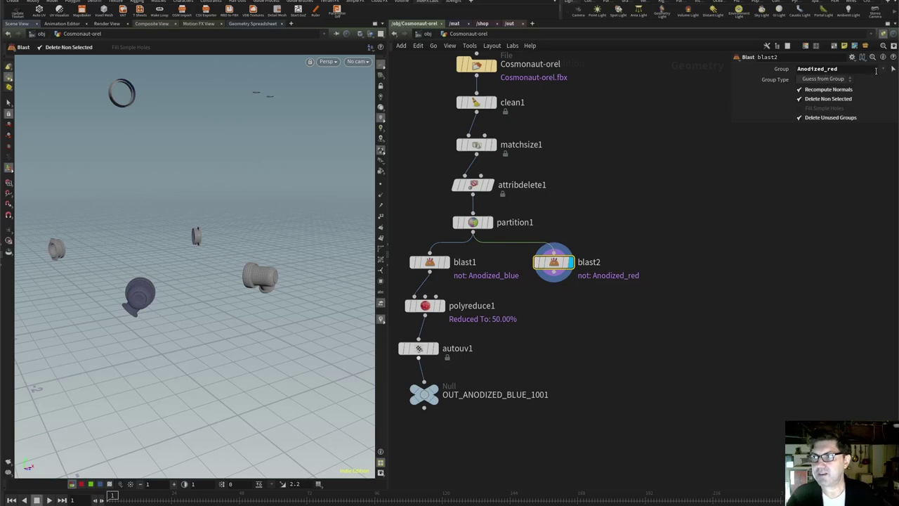
key(Escape)
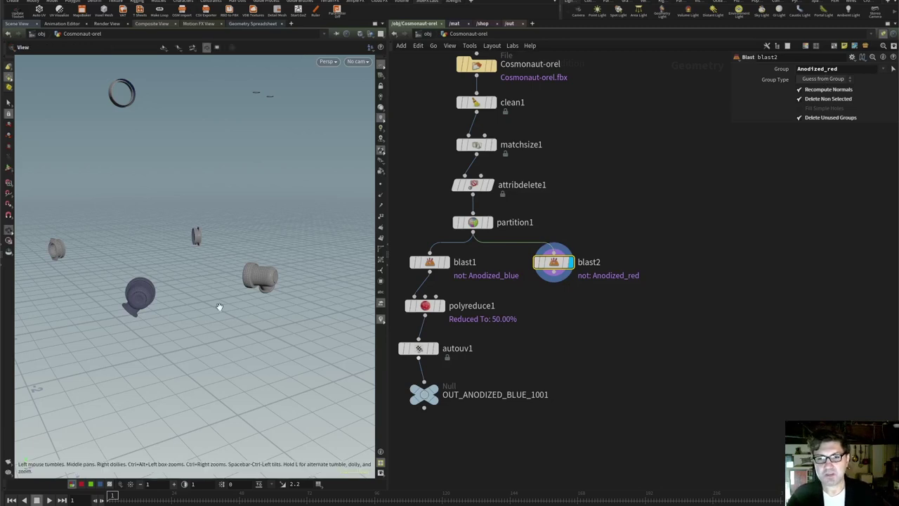
mouse_move(218, 307)
mouse_down()
mouse_move(201, 298)
mouse_move(213, 243)
mouse_move(207, 307)
mouse_up()
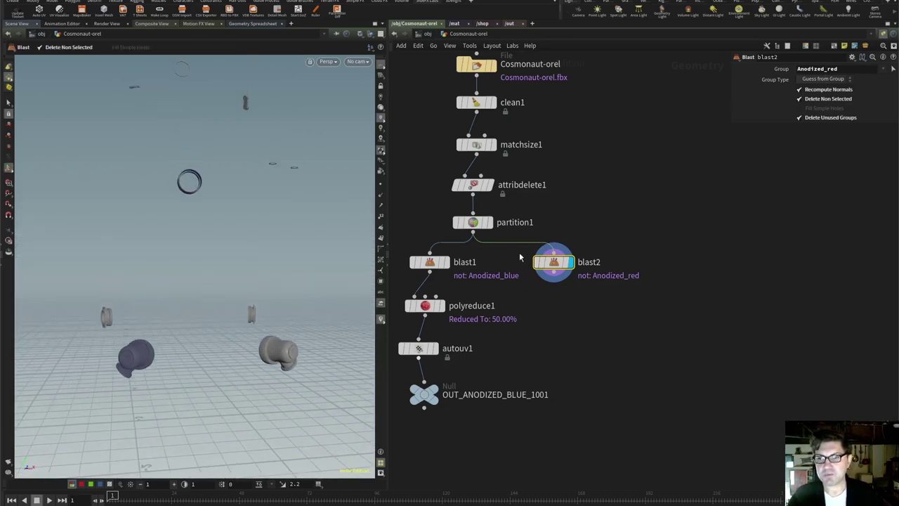
drag(176, 345, 201, 301)
key(Return)
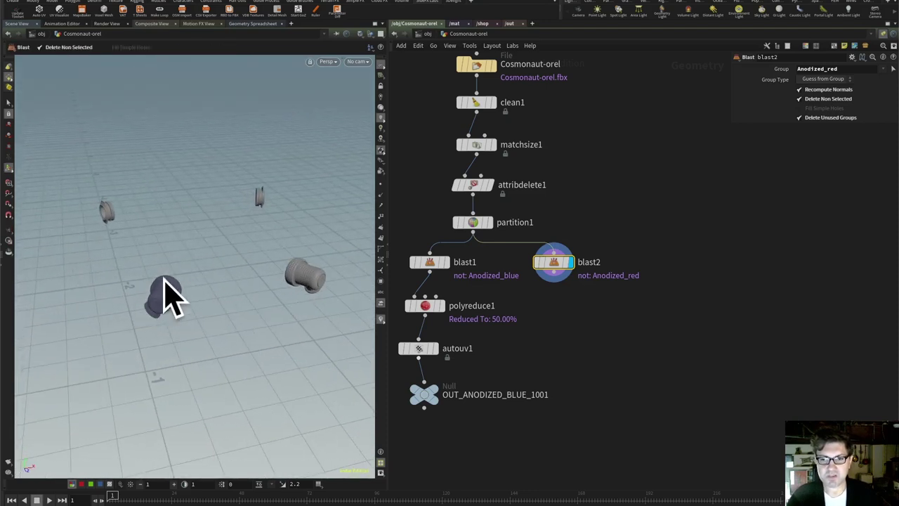
key(Escape)
drag(194, 337, 191, 297)
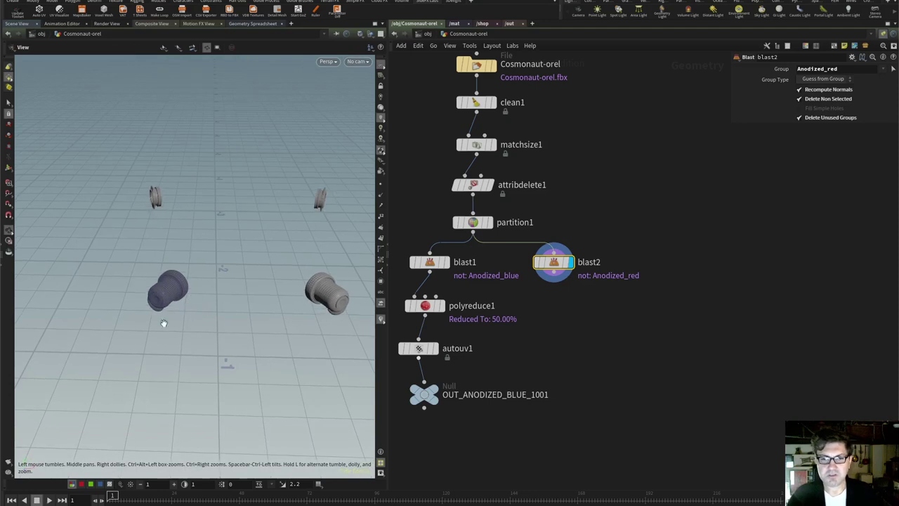
key(Return)
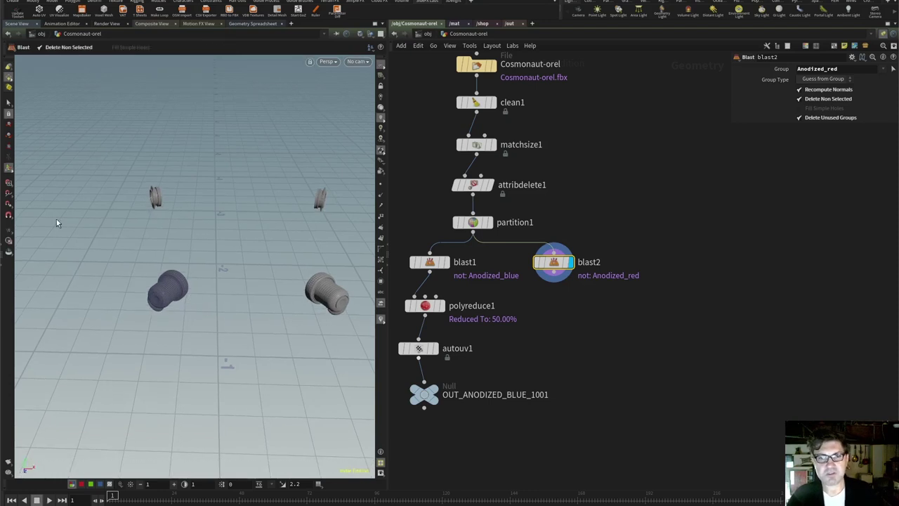
Select the bluish-shaded cuff part in the viewport and flip its faces with a Reverse node displayed below blast2
click(8, 103)
drag(103, 243, 231, 336)
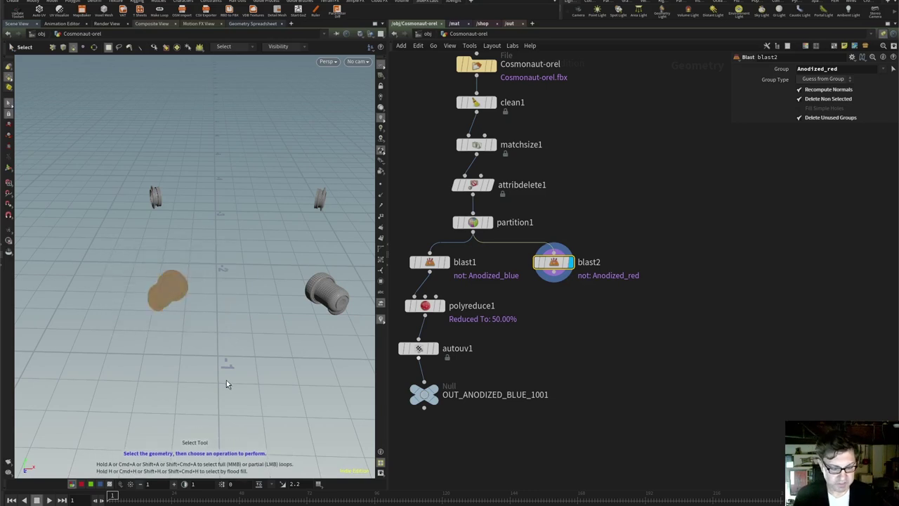
key(Tab)
text(rev)
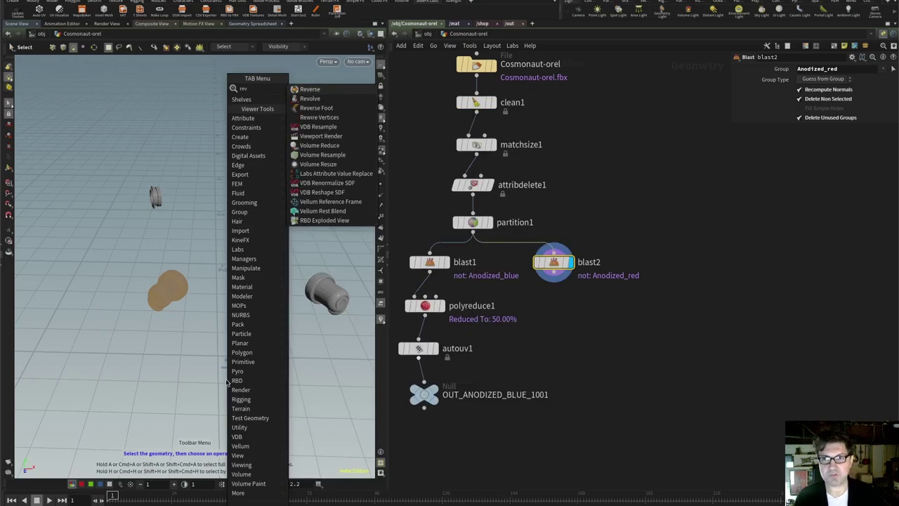
key(Return)
click(567, 265)
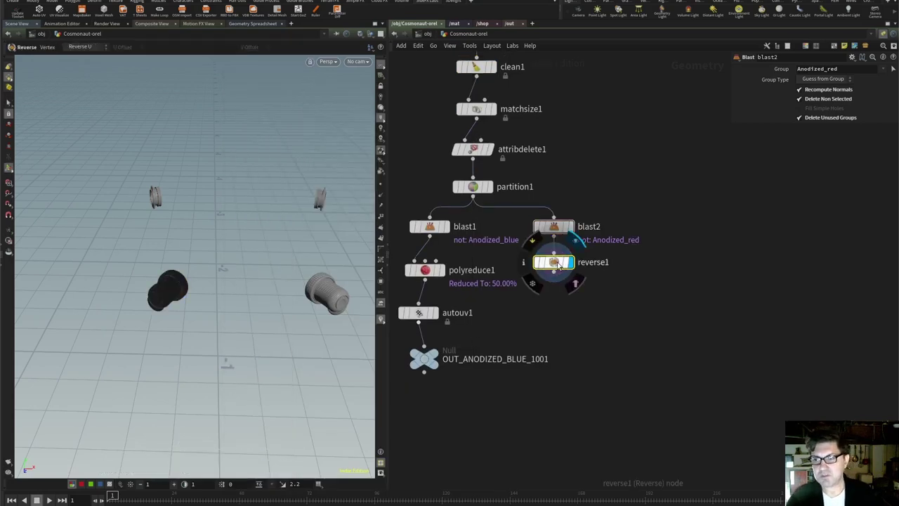
key(Escape)
drag(213, 345, 211, 313)
key(Return)
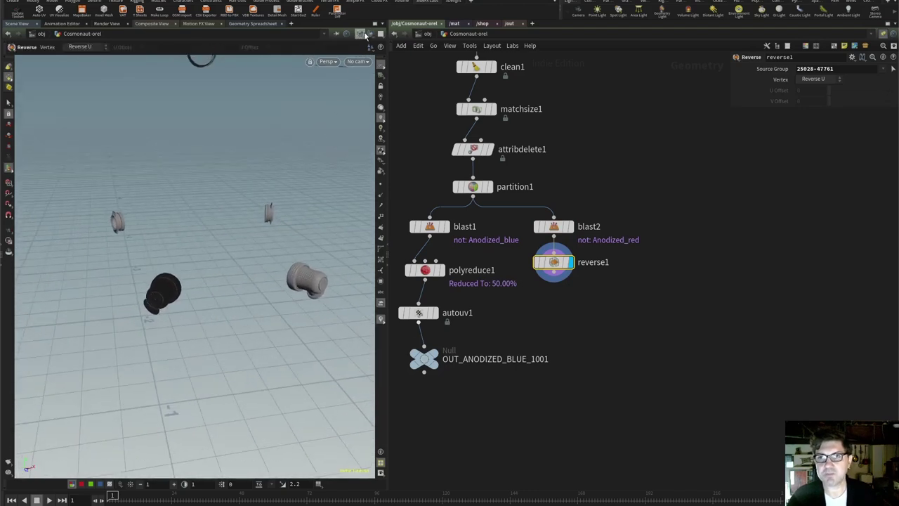
Switch the viewport to flat shading to inspect the reversed part, and view the geometry information of reverse1
click(360, 34)
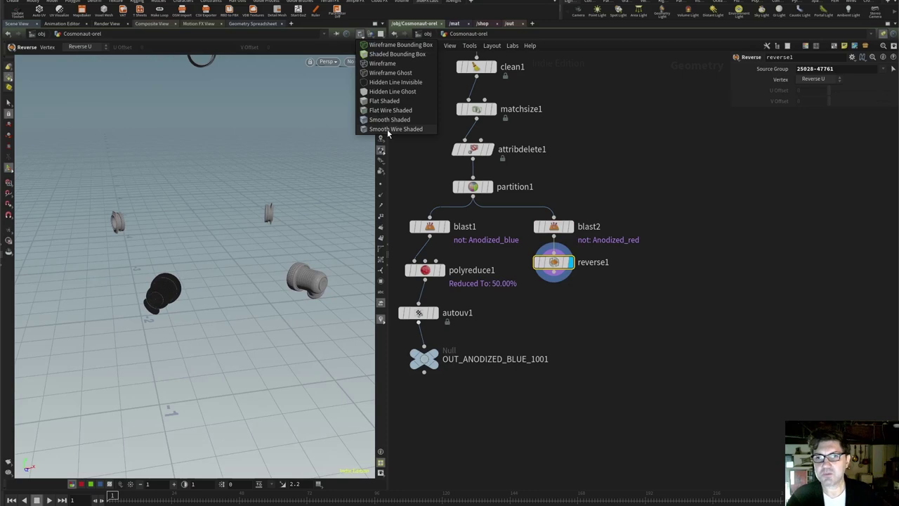
click(400, 109)
key(Escape)
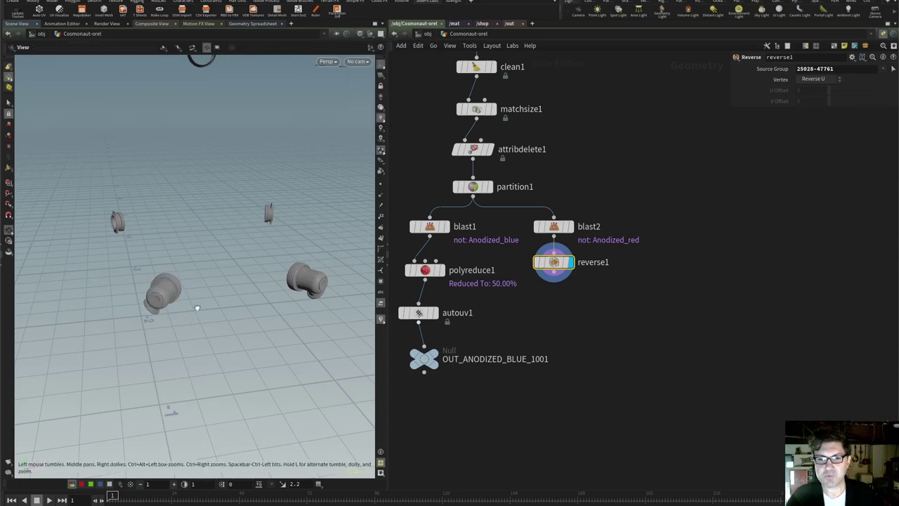
drag(198, 308, 128, 349)
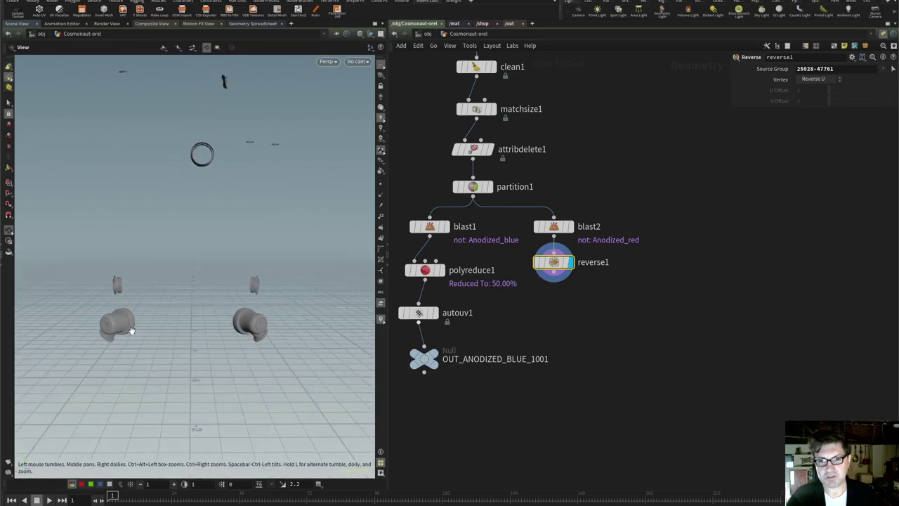
key(Return)
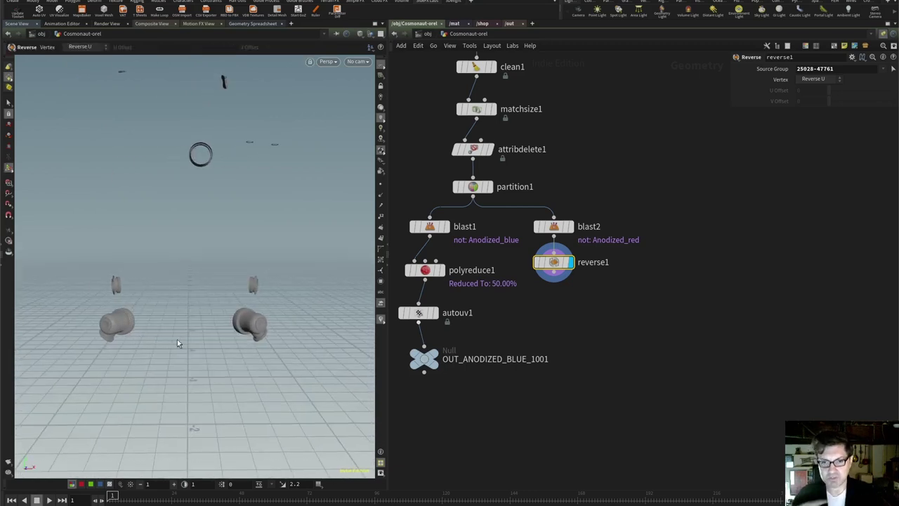
key(Escape)
mouse_move(176, 339)
mouse_down()
mouse_move(136, 357)
mouse_move(162, 342)
mouse_up()
middle_click(553, 262)
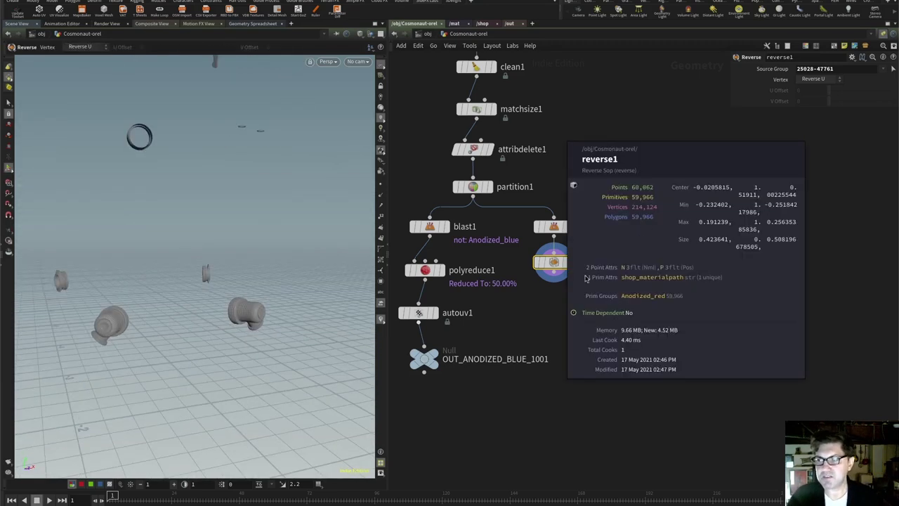
Add a PolyReduce node below reverse1 as the displayed node and set its Percent To Keep to 50
key(Tab)
text(polyreduce)
key(Return)
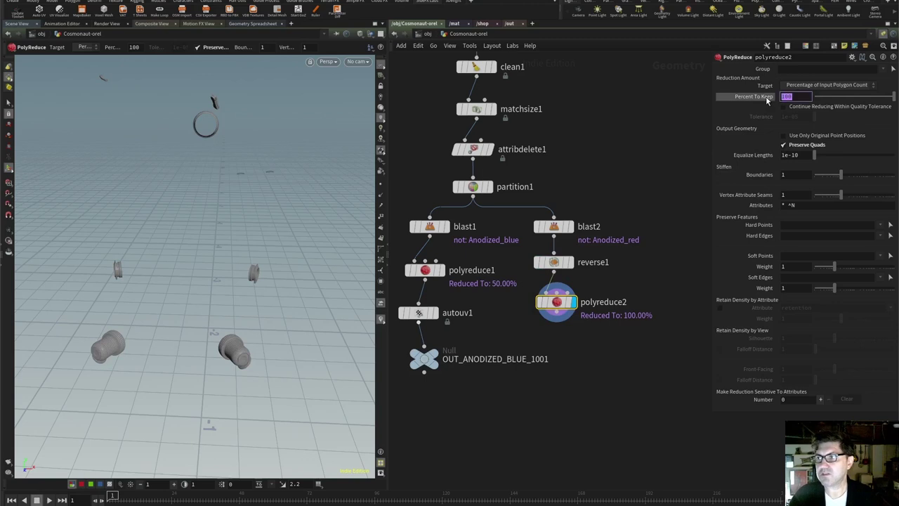
text(50)
key(Return)
Examine the reduced rings and cuffs of polyreduce2 up close and from a distance for shape quality
key(Escape)
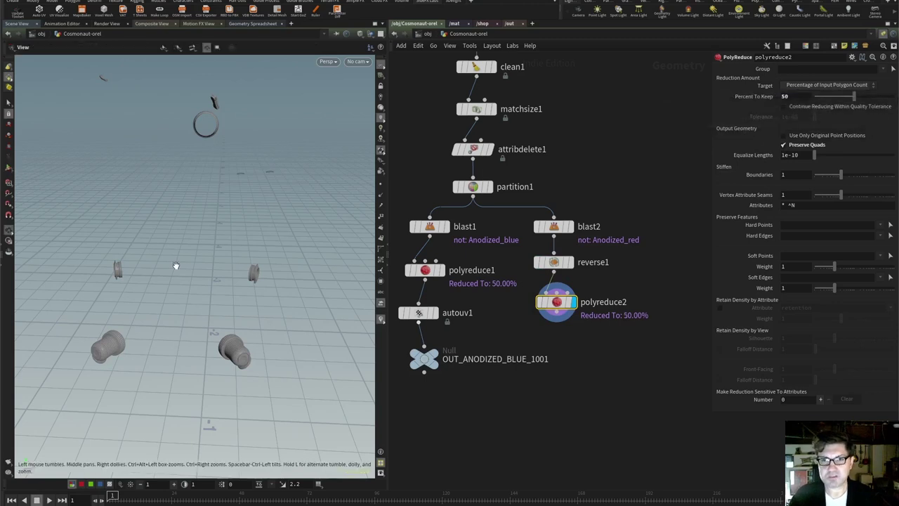
drag(176, 262, 200, 251)
scroll(287, 213, up, 5)
key(f)
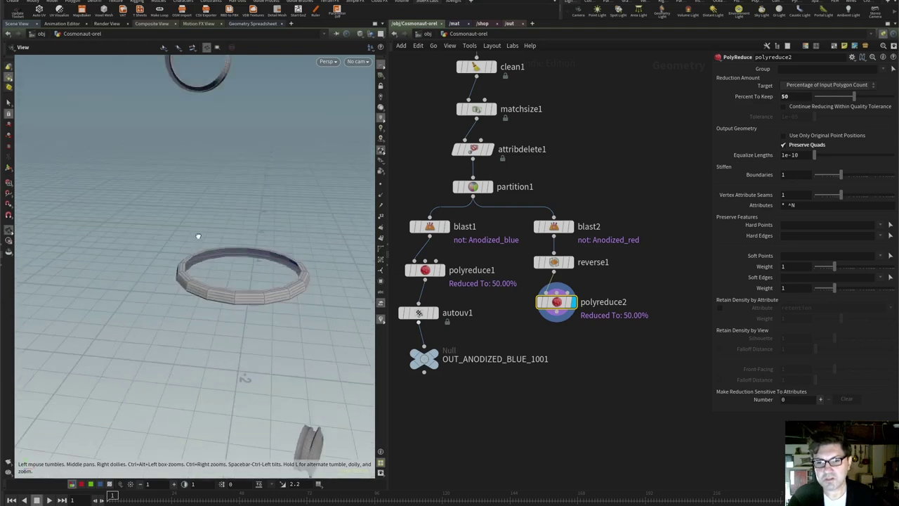
key(Return)
mouse_move(534, 281)
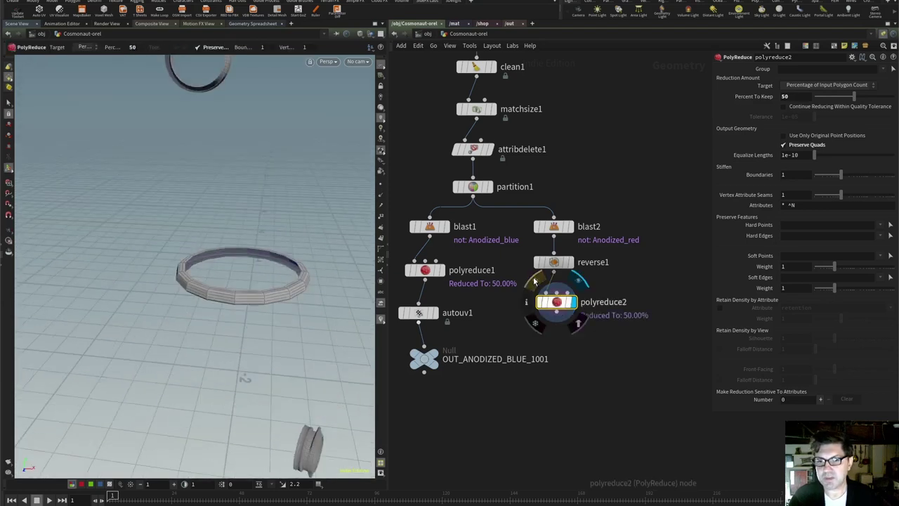
key(Escape)
drag(220, 382, 215, 346)
drag(123, 186, 113, 211)
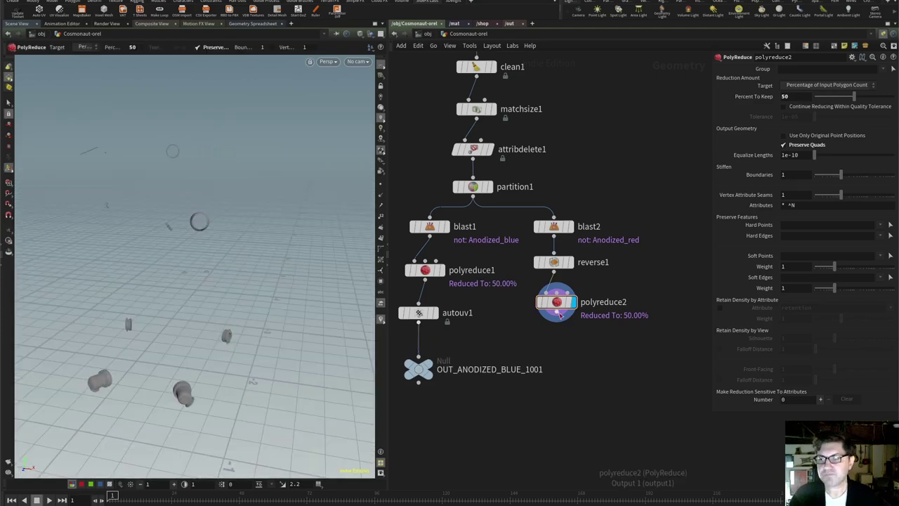
Add a Labs Auto UV node below polyreduce2, display it, and show its UV layout
key(Tab)
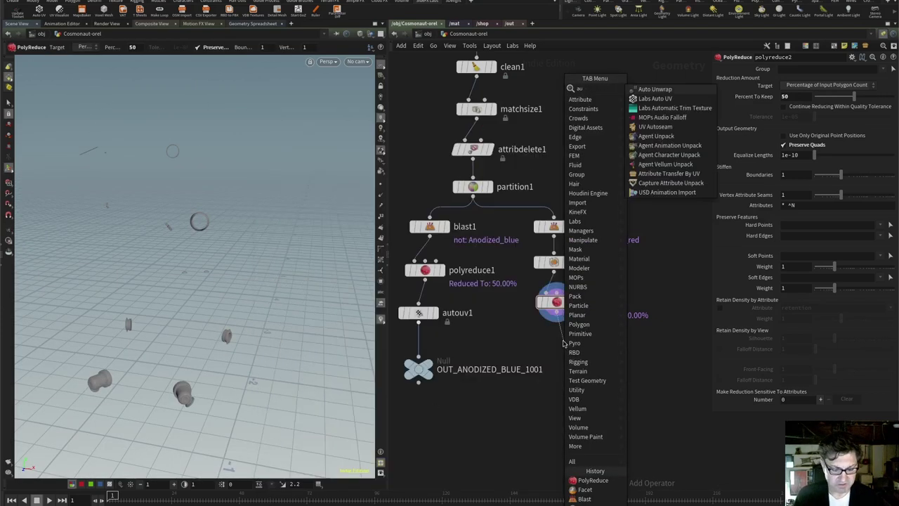
key(Escape)
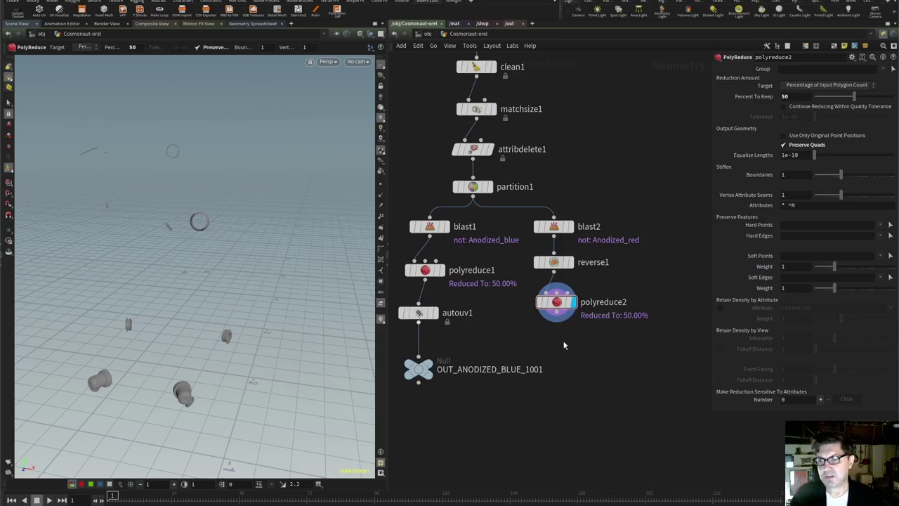
click(580, 351)
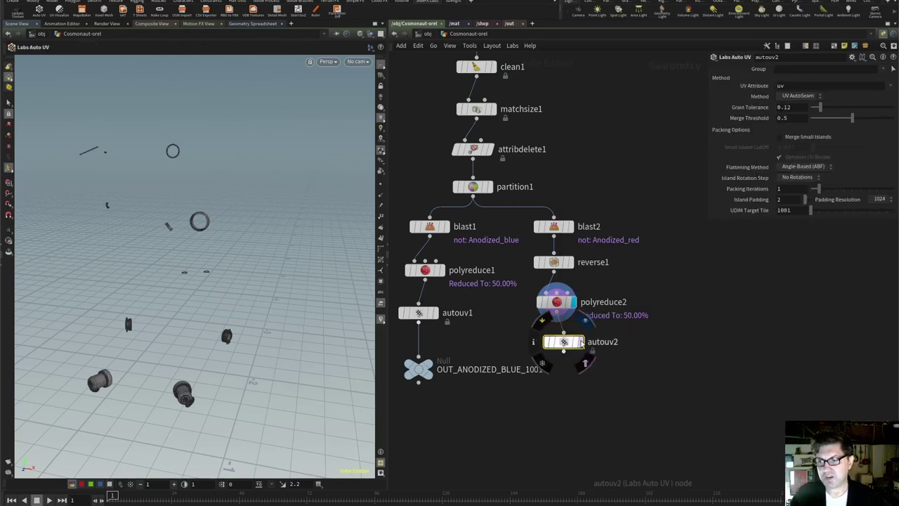
key(5)
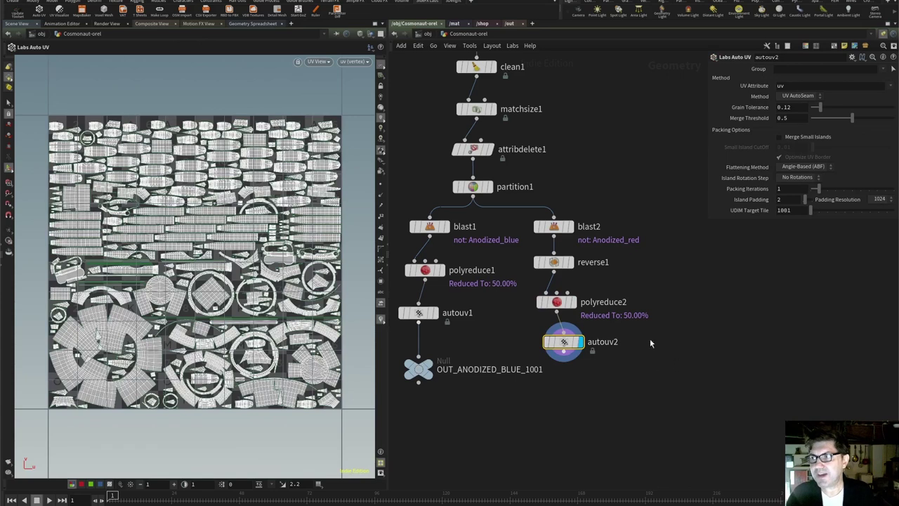
Set the UDIM Target Tile of autouv2 to 1002 and frame both UV tiles
click(799, 212)
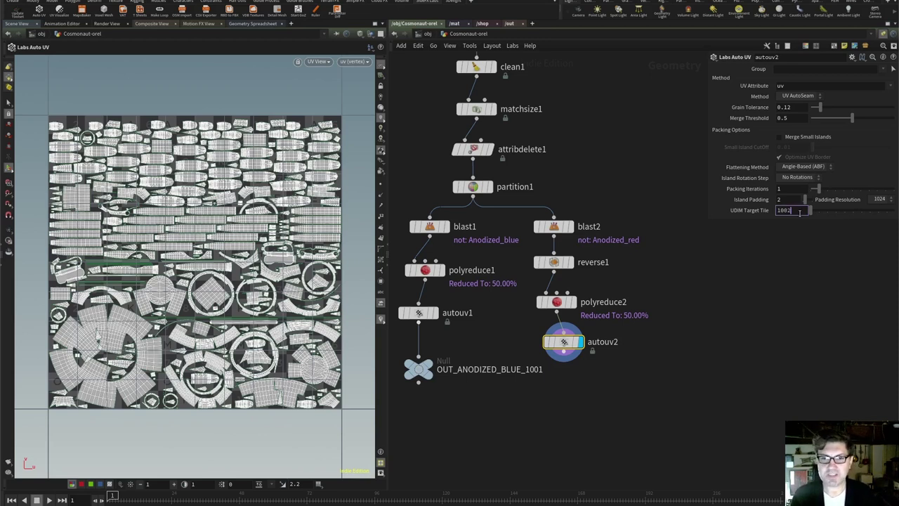
key(Return)
scroll(185, 281, down, 3)
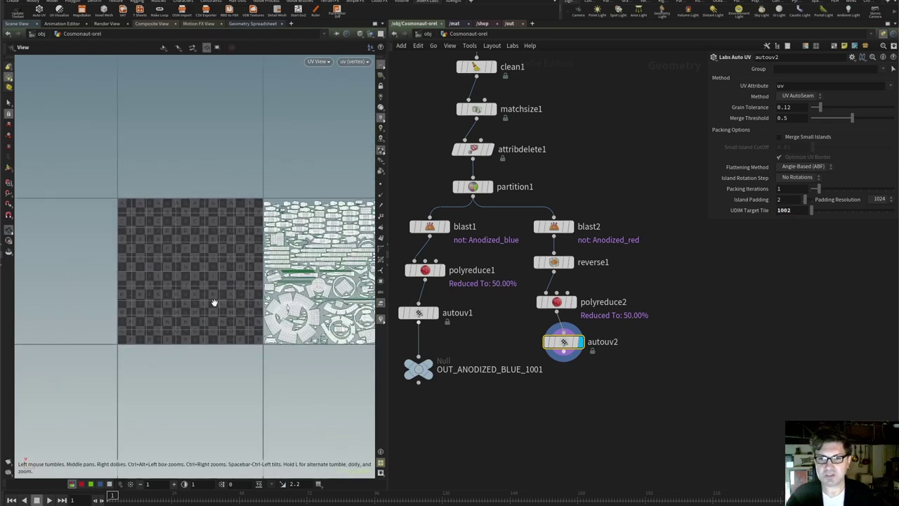
middle_drag(215, 301, 150, 301)
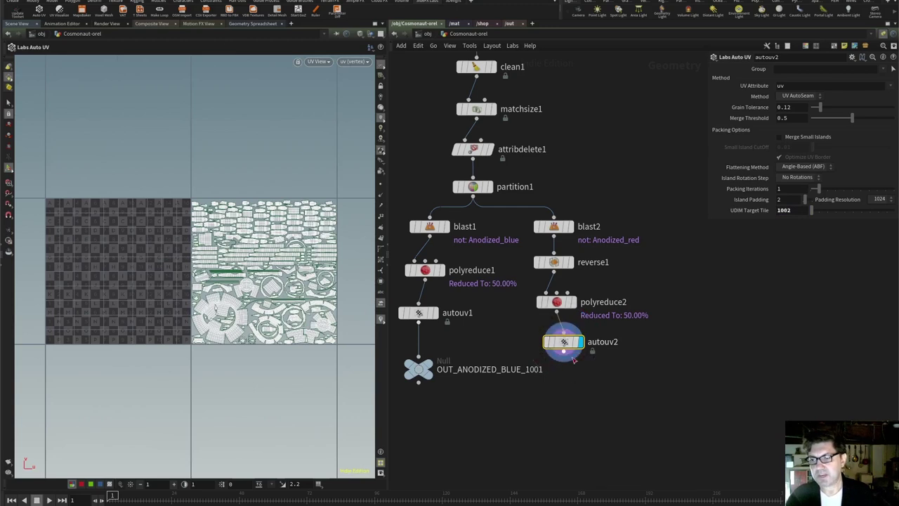
Add a Null node below autouv2 and name it OUT_ANODIZED_RED_1002
drag(564, 351, 568, 385)
text(null)
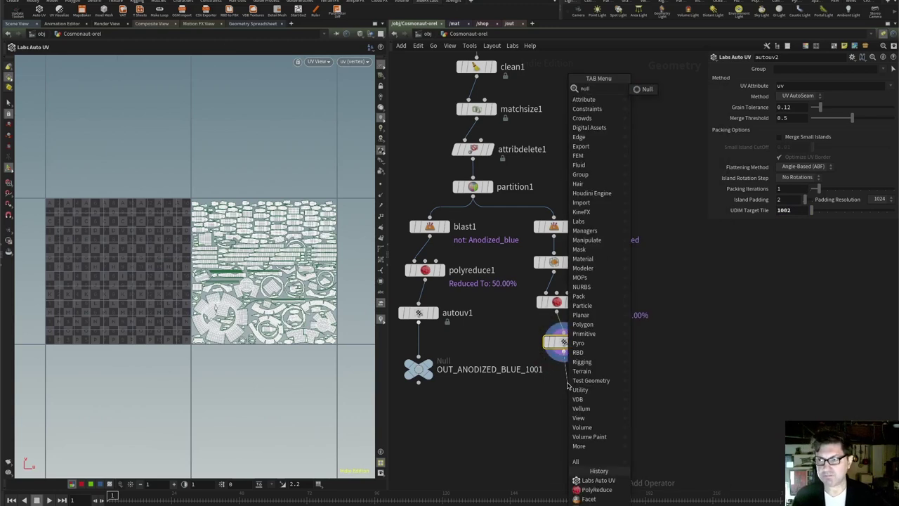
key(Return)
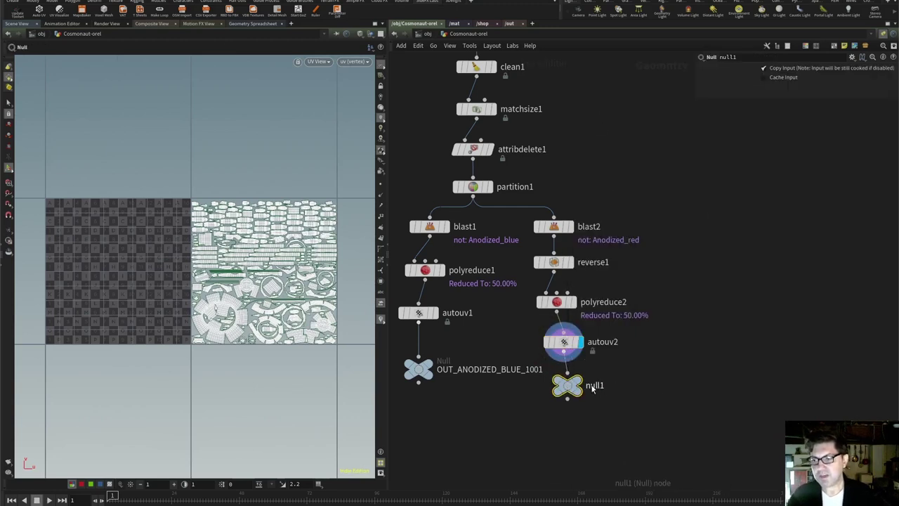
double_click(594, 386)
key(BackSpace)
text(ANO)
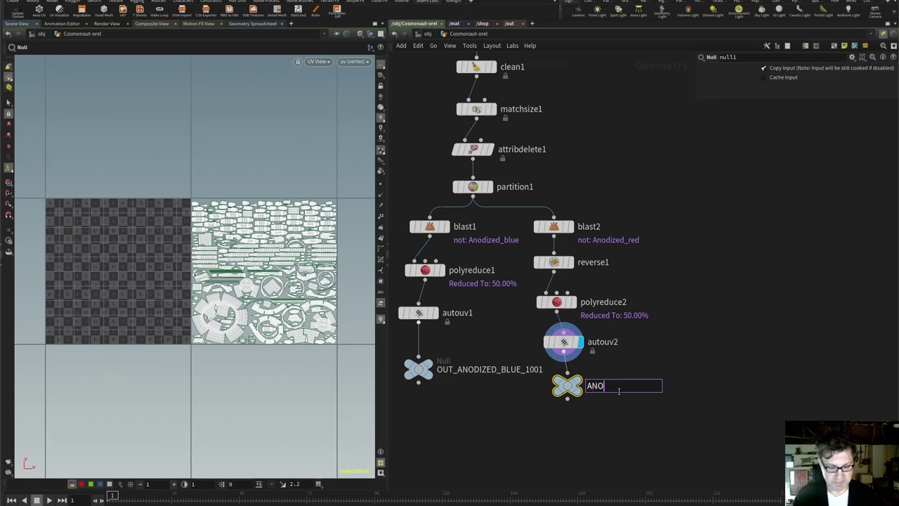
key(BackSpace)
key(BackSpace)
text(OUT_AN)
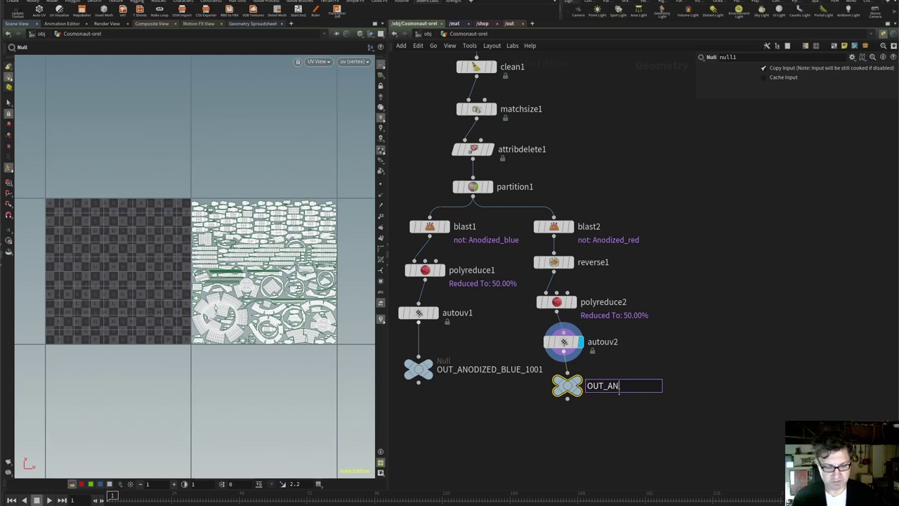
text(ODIZED_RED)
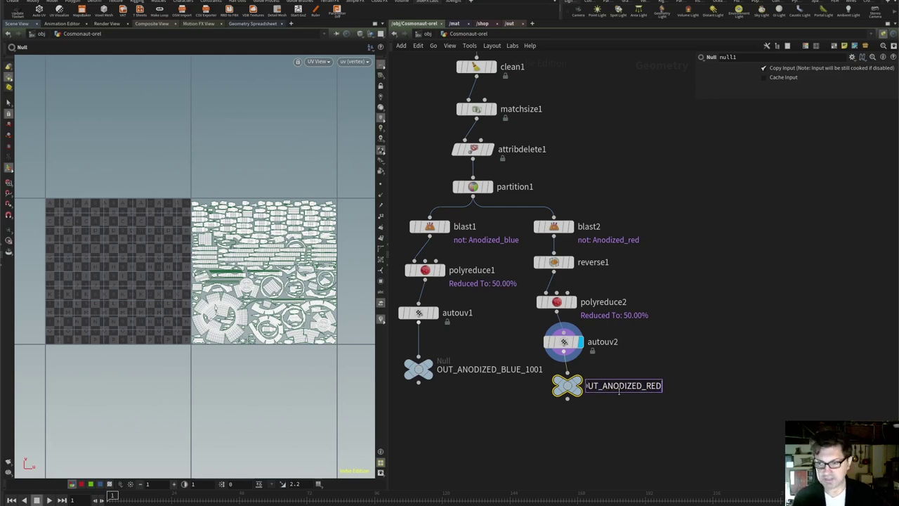
text(_1001)
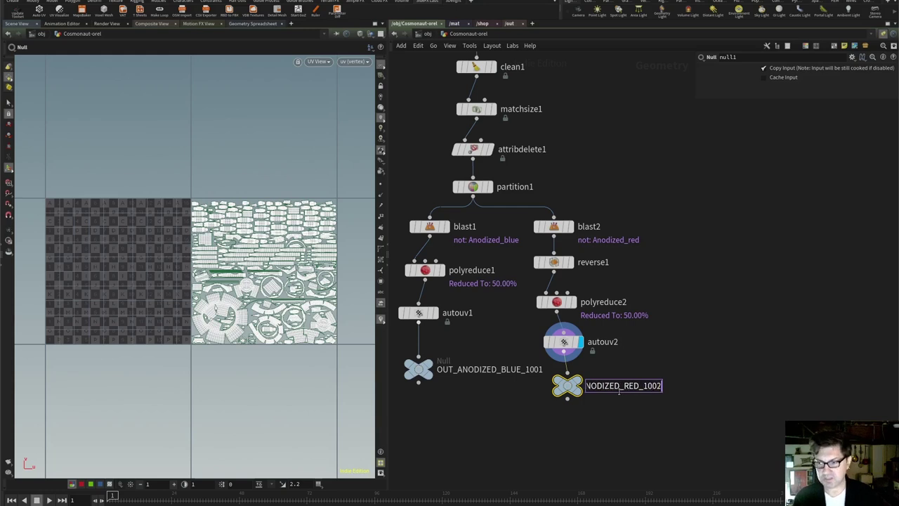
key(Return)
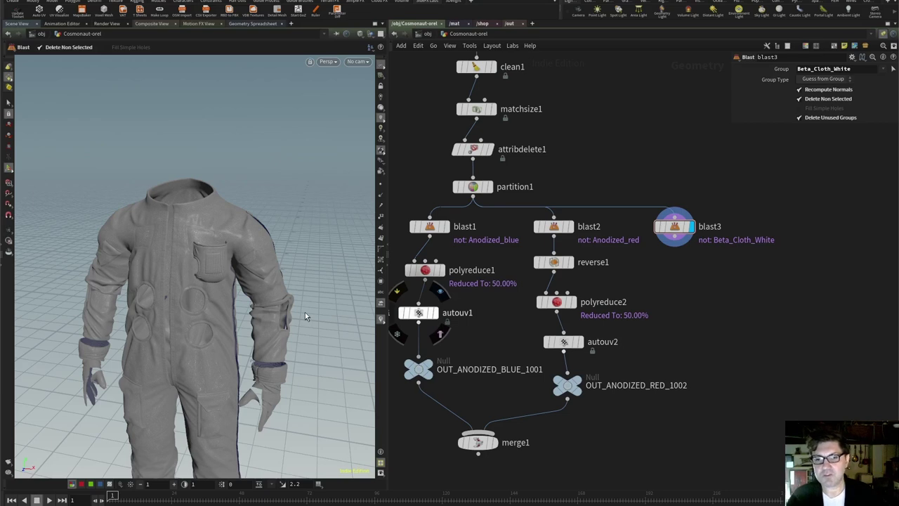
Examine the Beta_Cloth_White suit geometry of blast3 from several angles and check the node's geometry information
key(Escape)
drag(305, 312, 236, 263)
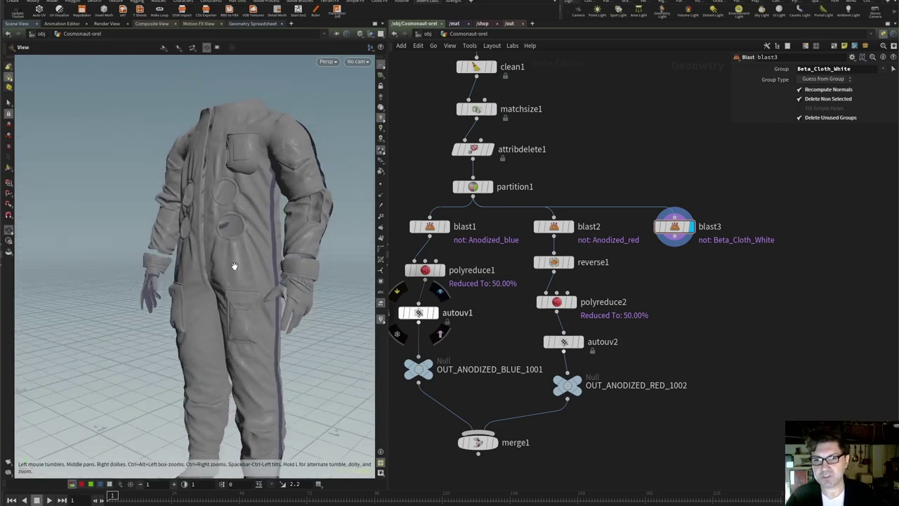
drag(234, 229, 232, 277)
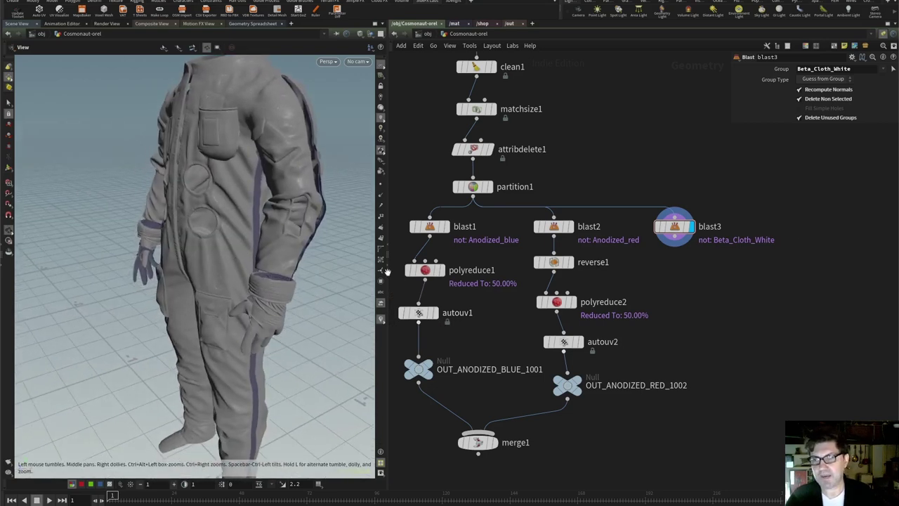
middle_click(674, 231)
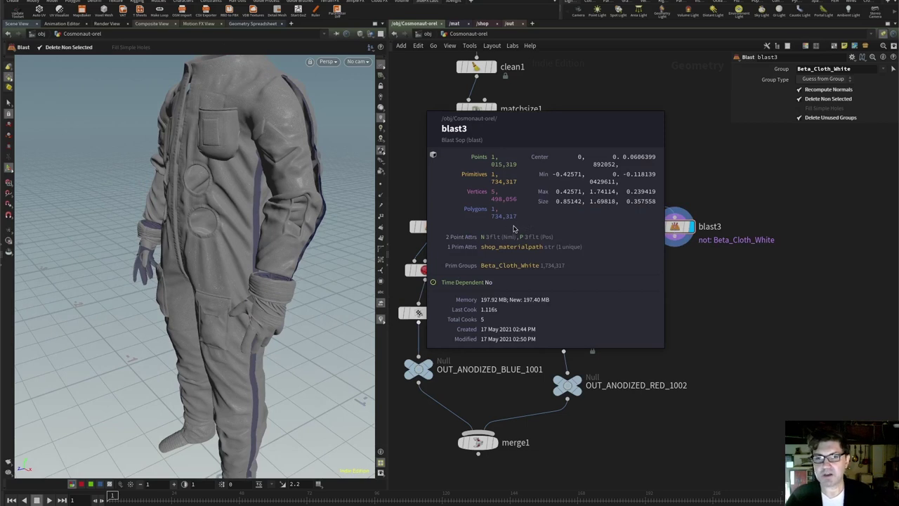
key(Escape)
scroll(182, 283, up, 5)
drag(186, 298, 211, 269)
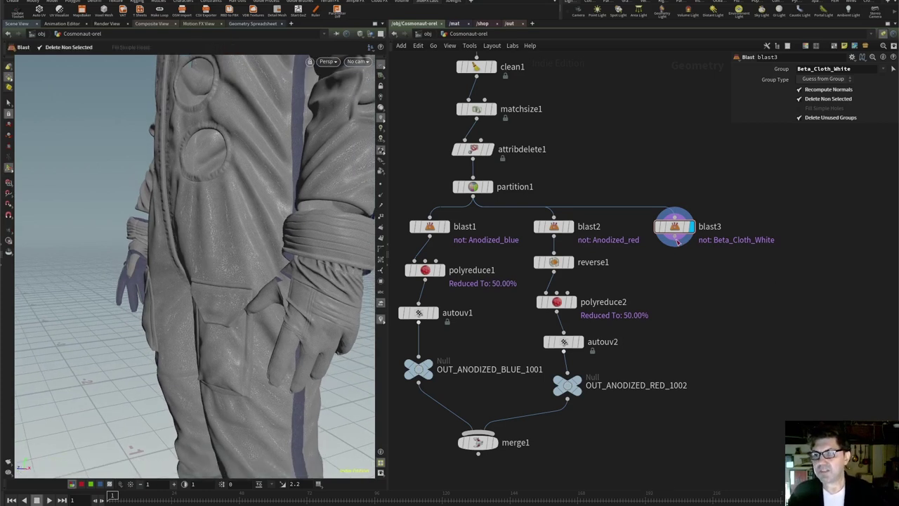
Add a PolyReduce node below blast3 as the displayed node
drag(683, 246, 680, 276)
key(Tab)
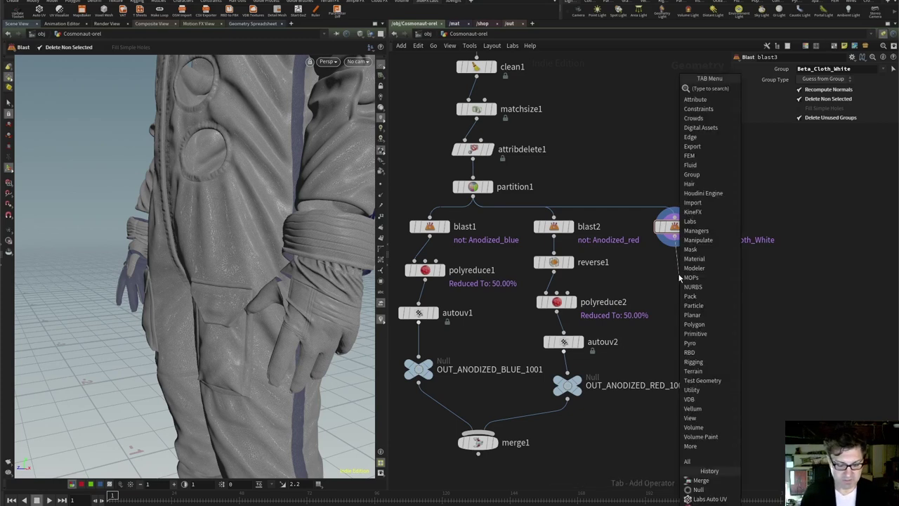
key(Escape)
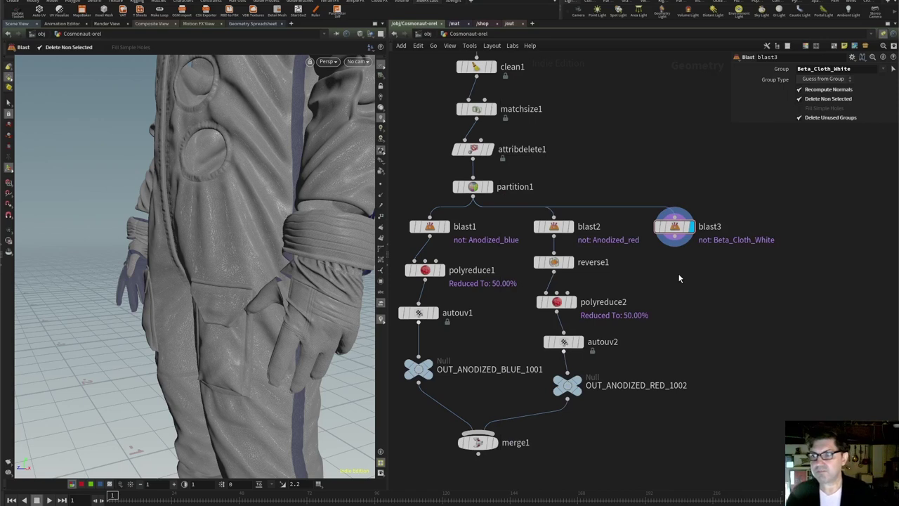
click(679, 277)
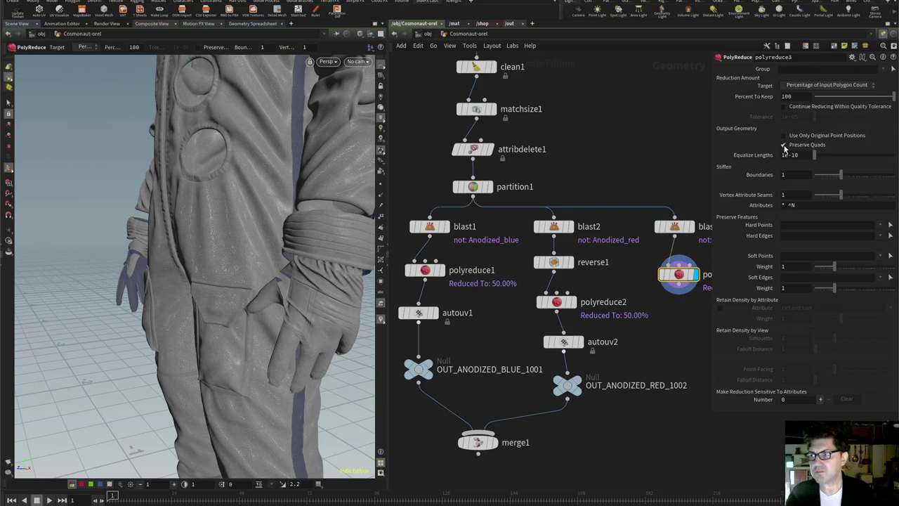
Try to reduce the white cloth suit with Preserve Quads on and Percent To Keep at 50
double_click(800, 98)
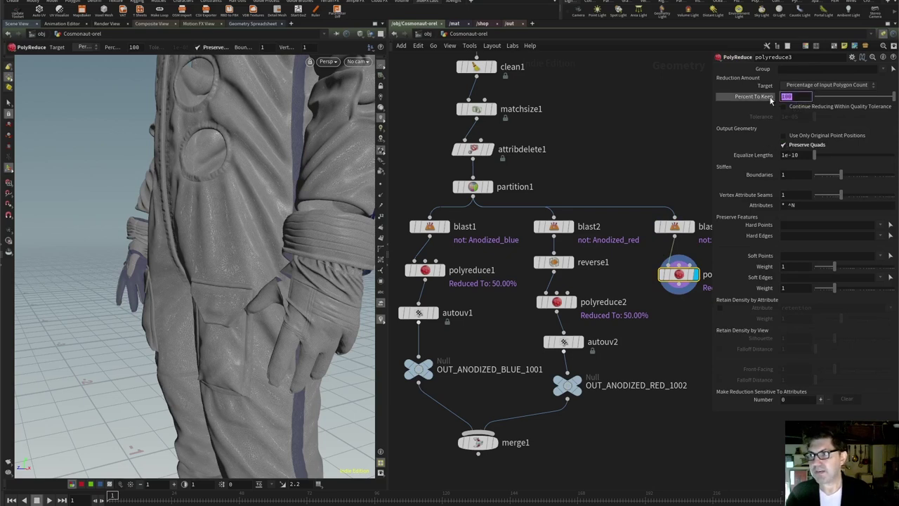
text(50)
key(Return)
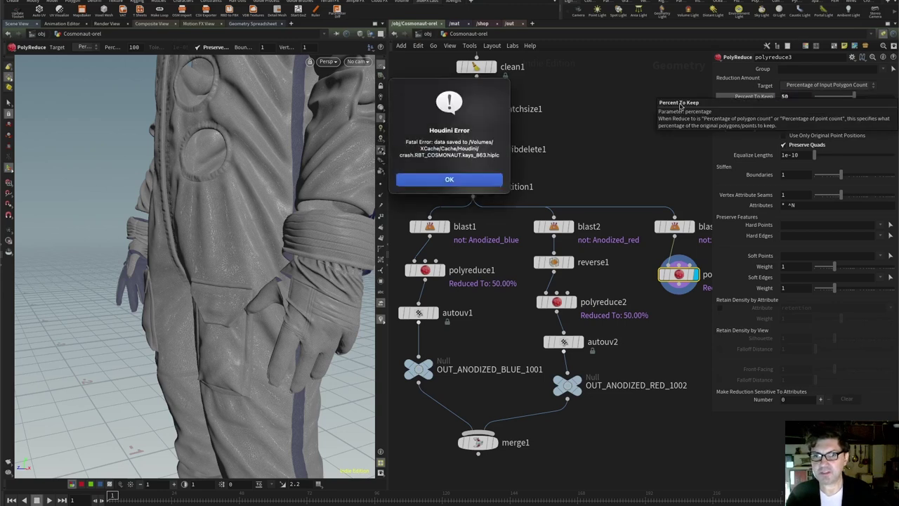
click(461, 181)
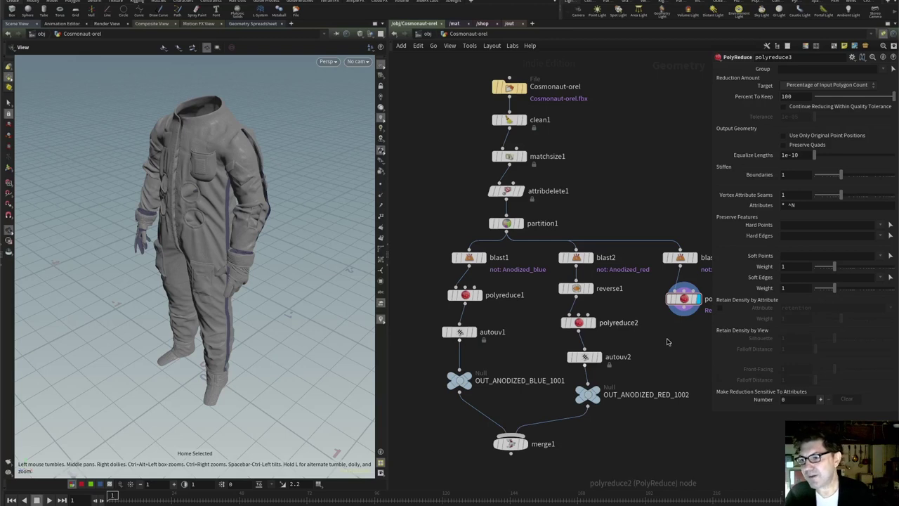
Examine the unreduced white cloth suit up close and from a distance for mesh density and folds
key(h)
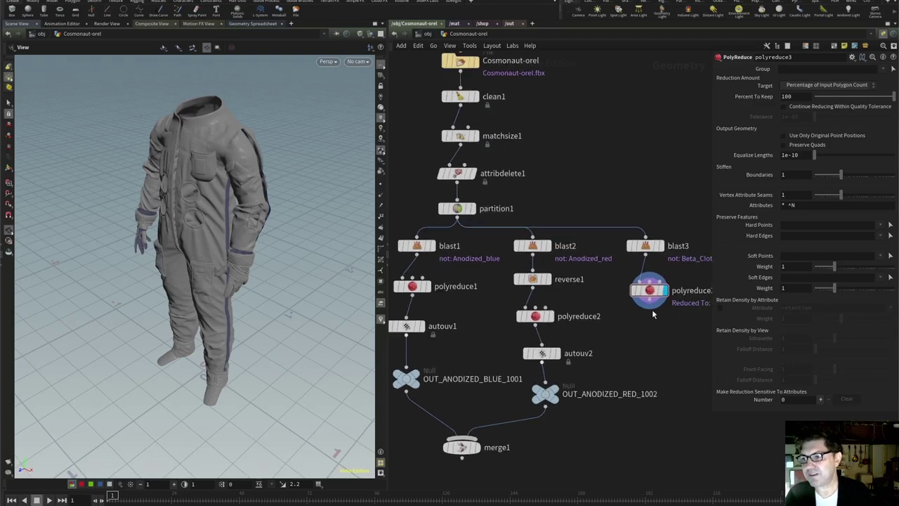
middle_drag(651, 309, 606, 297)
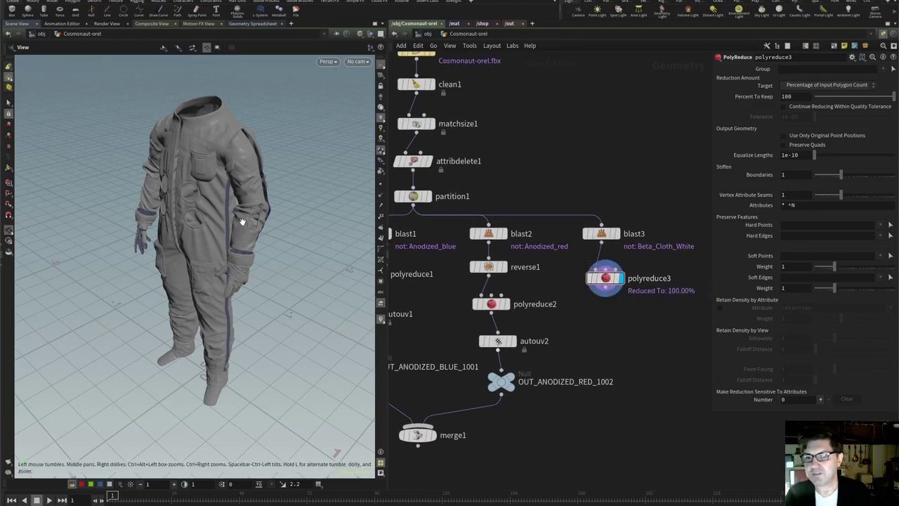
drag(242, 222, 228, 197)
scroll(181, 245, up, 5)
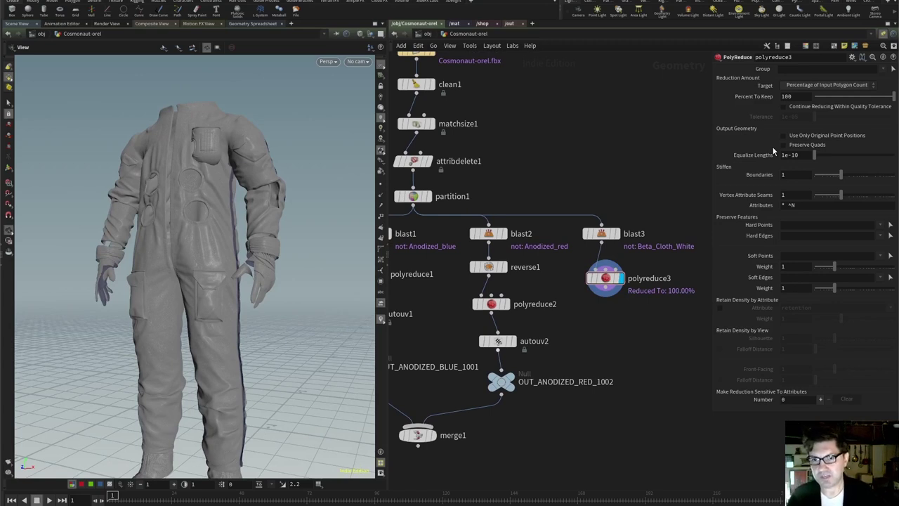
mouse_move(169, 245)
mouse_down()
mouse_move(197, 237)
mouse_move(164, 264)
mouse_move(181, 243)
mouse_up()
scroll(181, 243, up, 3)
scroll(203, 237, up, 6)
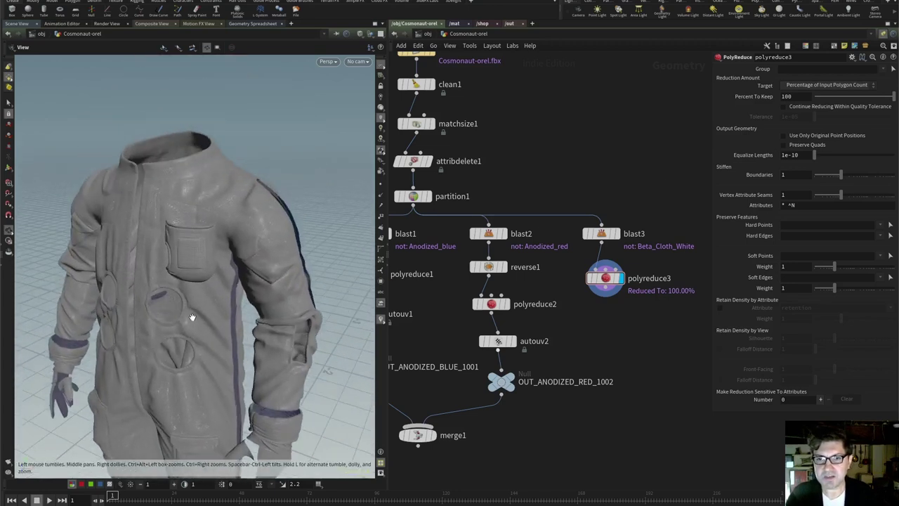
scroll(210, 333, down, 3)
scroll(214, 330, down, 4)
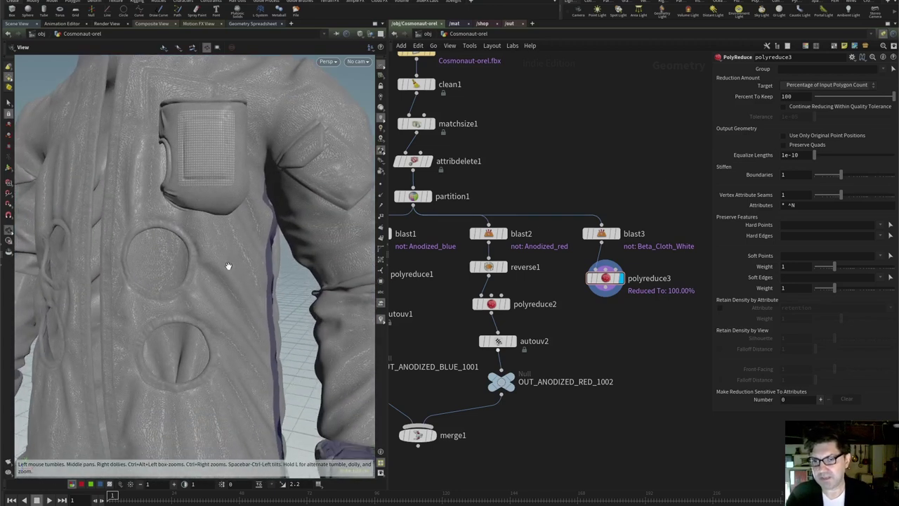
scroll(228, 265, down, 4)
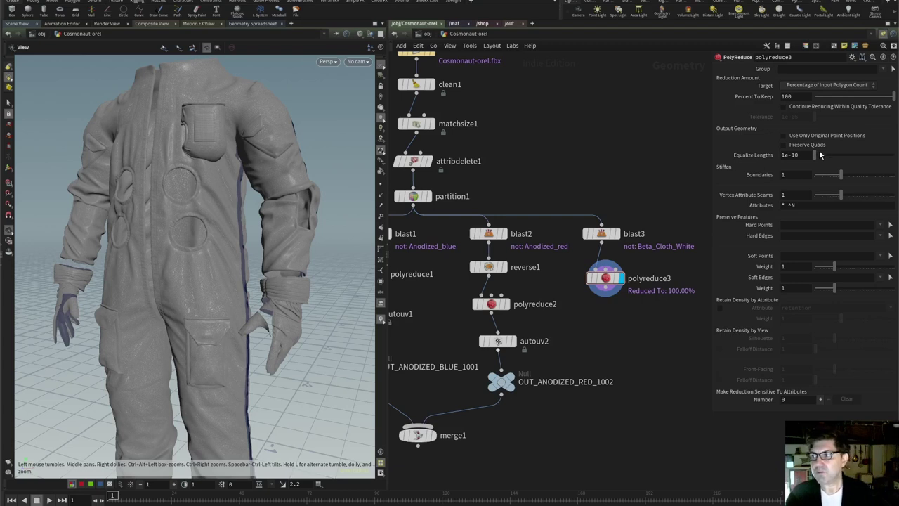
Set Percent To Keep of polyreduce3 to 50 and inspect the reduced suit's pockets and folds
double_click(788, 97)
text(50)
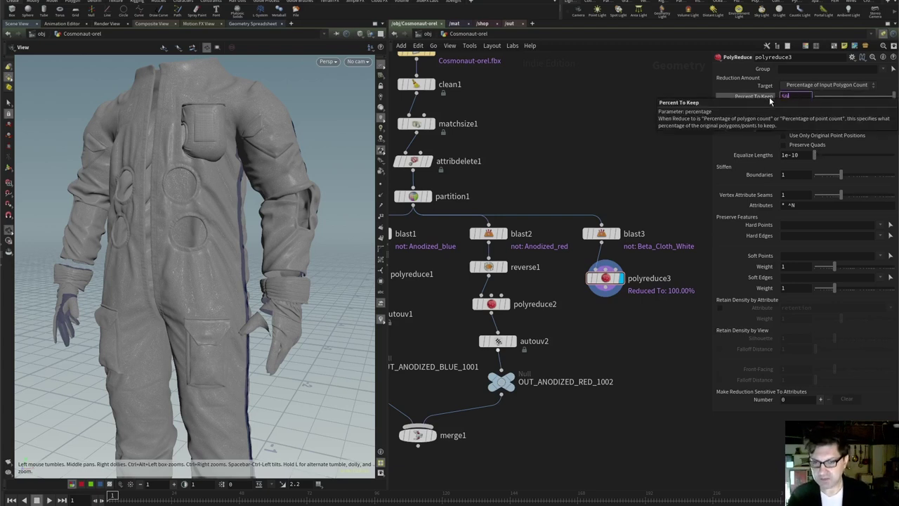
key(Return)
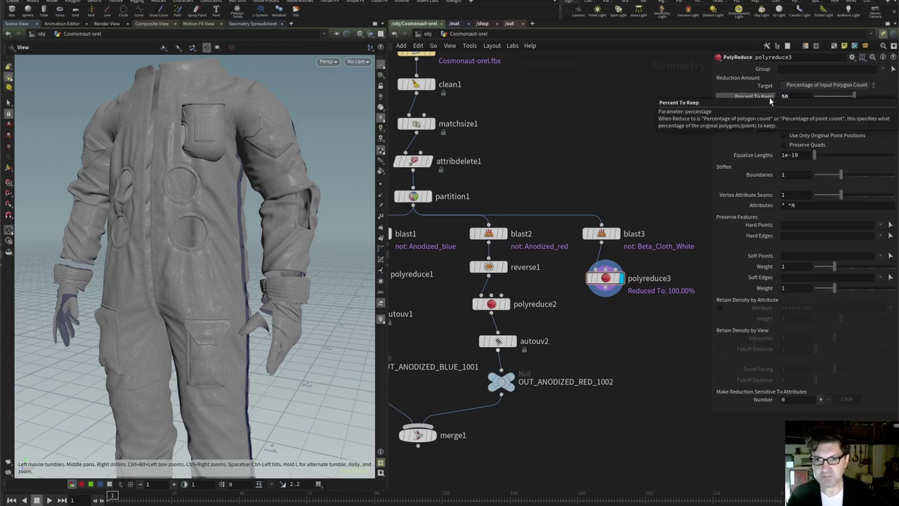
scroll(186, 267, down, 3)
scroll(187, 267, up, 5)
scroll(187, 267, up, 5)
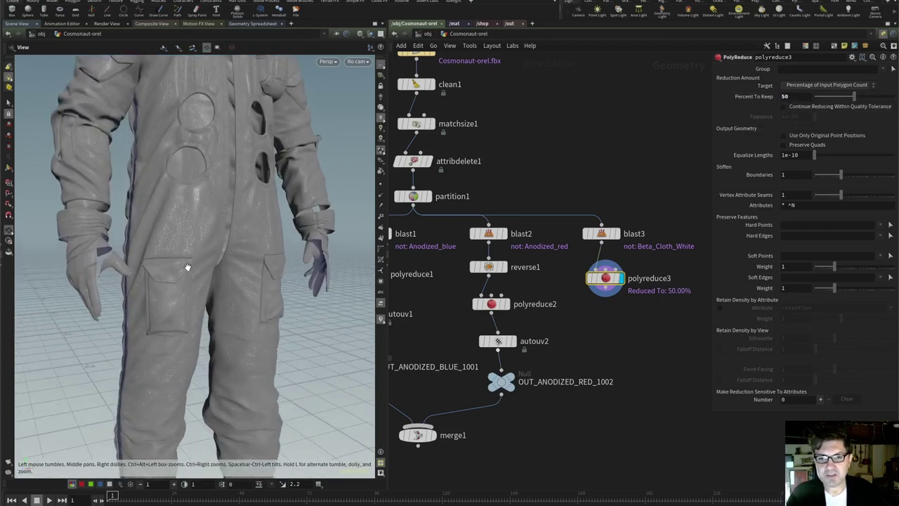
scroll(171, 280, down, 5)
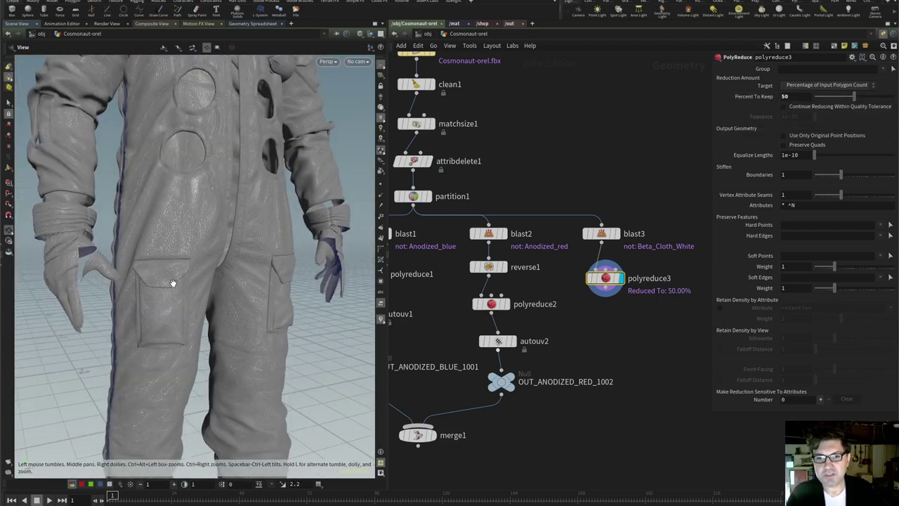
Set Percent To Keep of polyreduce3 to 25 and inspect the whole suit
click(784, 97)
text(25)
key(Return)
drag(161, 295, 244, 308)
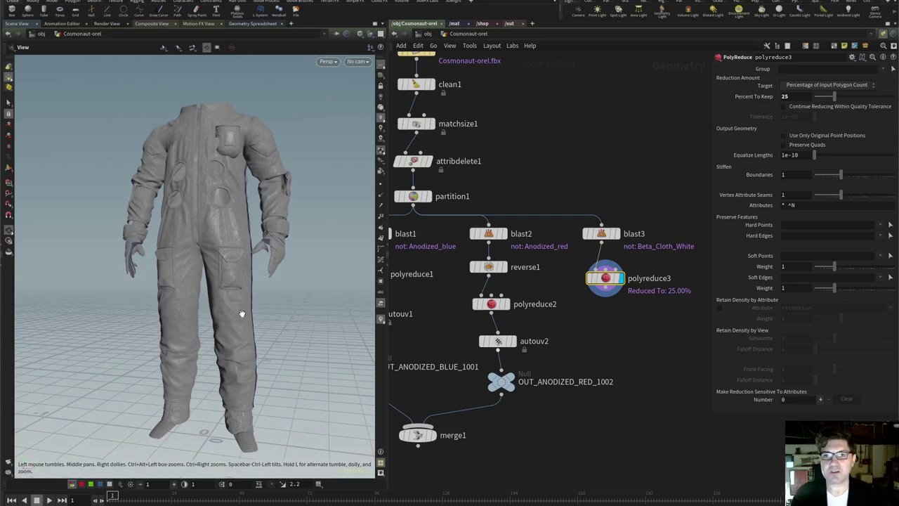
mouse_move(239, 252)
mouse_down()
mouse_move(231, 261)
mouse_move(201, 201)
mouse_move(200, 267)
mouse_move(231, 311)
mouse_move(225, 291)
mouse_move(237, 266)
mouse_up()
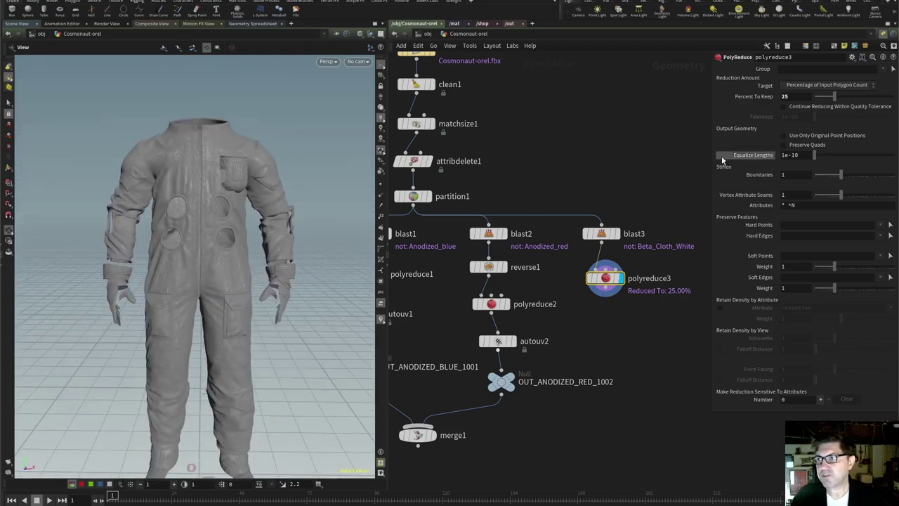
Try a Percent To Keep of 15 on polyreduce3 and view the suit from the side
text(15)
key(Return)
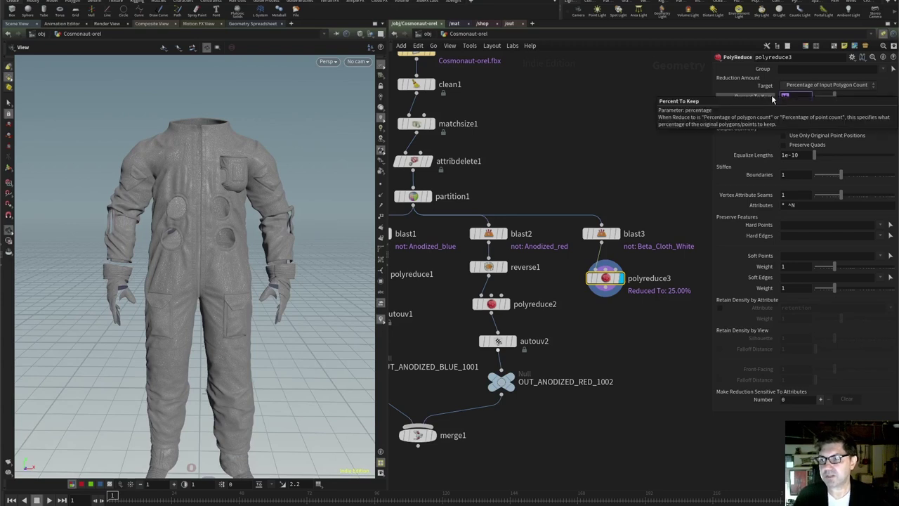
drag(225, 302, 146, 295)
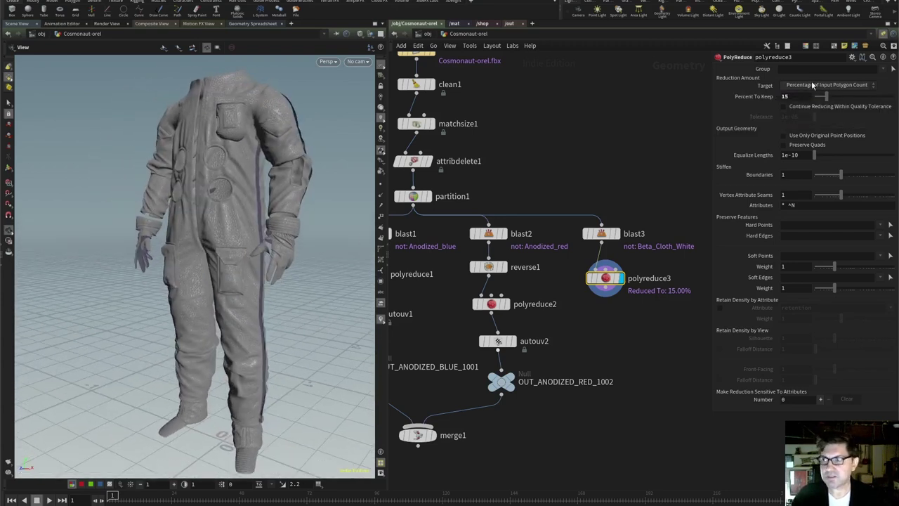
Set Percent To Keep of polyreduce3 to 10 and inspect the glove cuff's mesh up close
click(786, 97)
text(10)
key(Return)
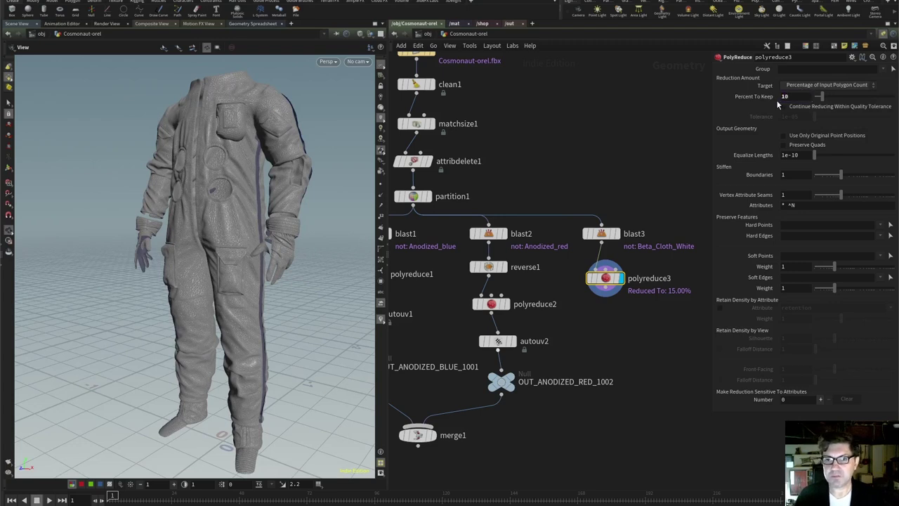
drag(248, 200, 214, 251)
scroll(275, 253, up, 3)
scroll(184, 288, up, 5)
drag(200, 284, 162, 311)
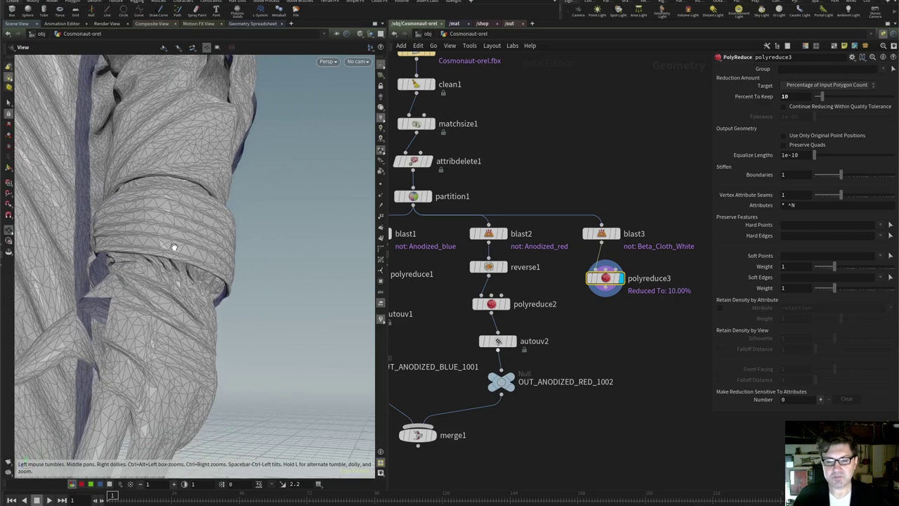
Set Percent To Keep of polyreduce3 back to 15 and check the geometry information of blast3 for comparison
click(807, 95)
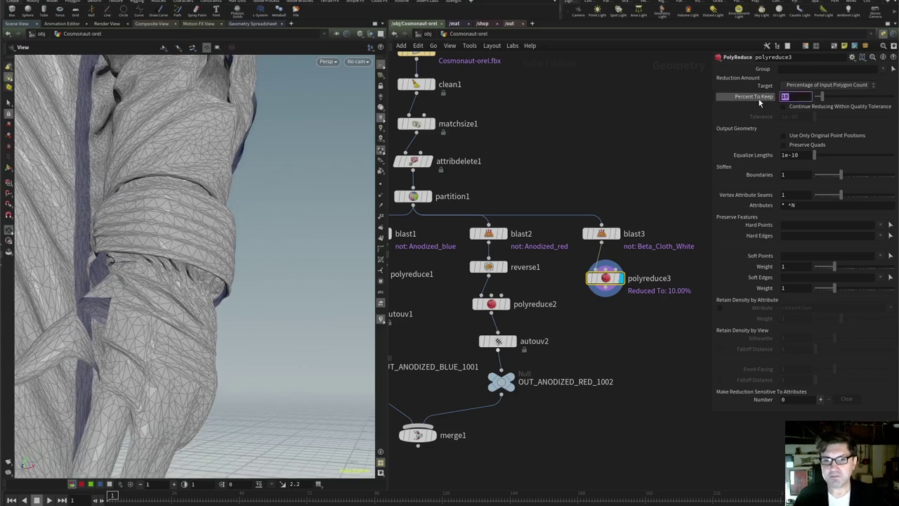
text(15)
key(Return)
drag(305, 277, 281, 261)
middle_click(632, 234)
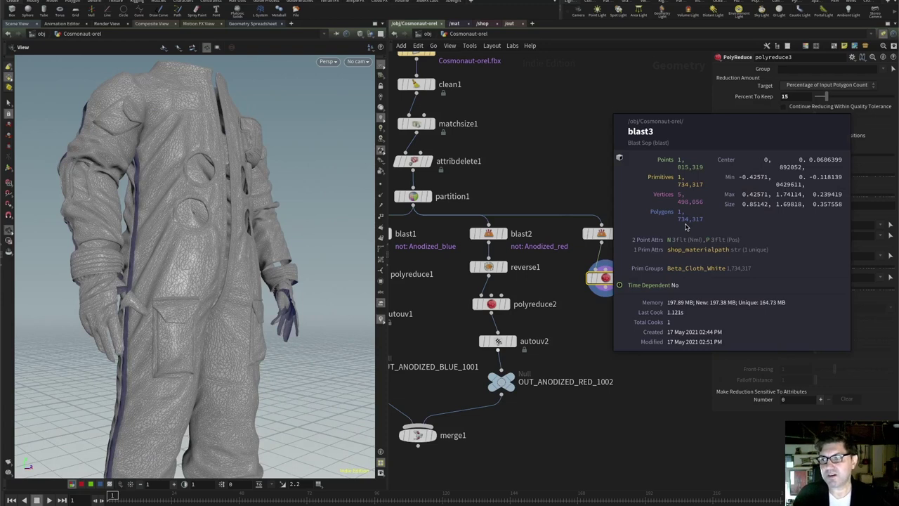
Check the geometry information of polyreduce3 and examine the reduced white cloth suit
middle_click(606, 279)
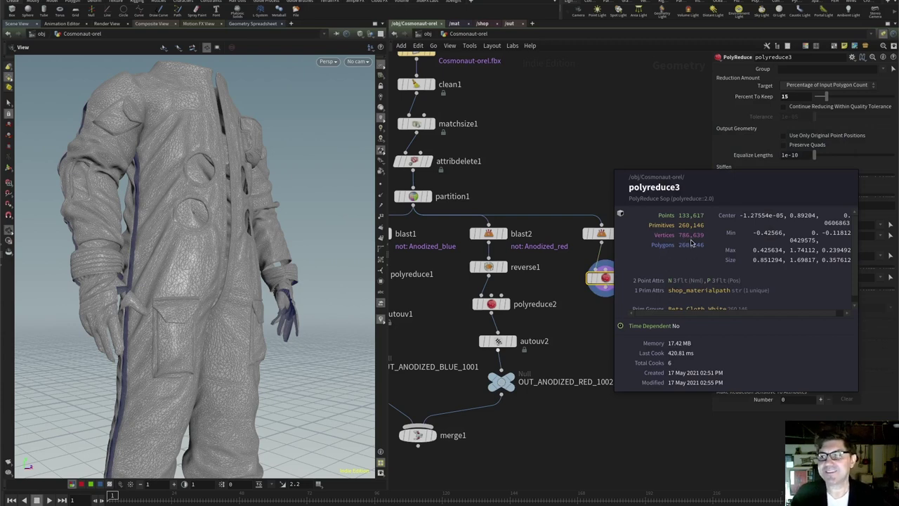
drag(220, 291, 175, 287)
scroll(217, 255, down, 3)
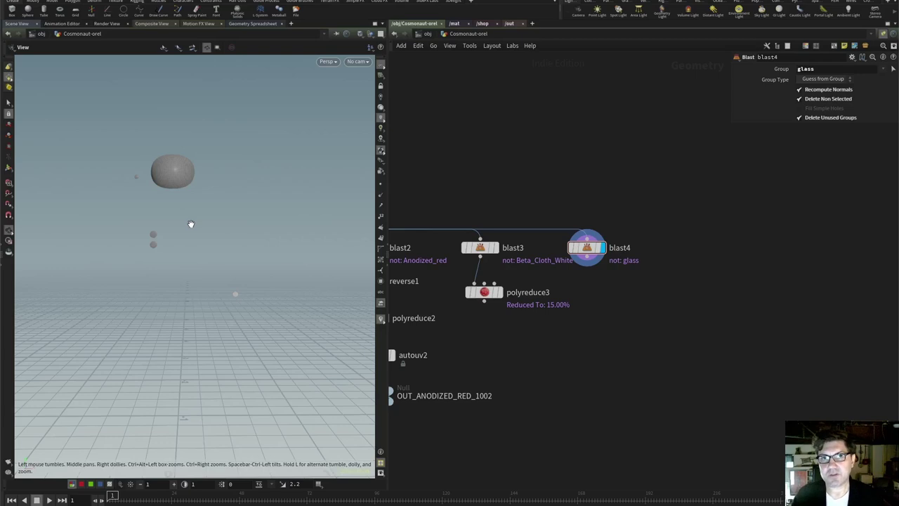
Examine the mesh of the glass pieces isolated by blast4 and check the node's geometry information
drag(185, 180, 202, 199)
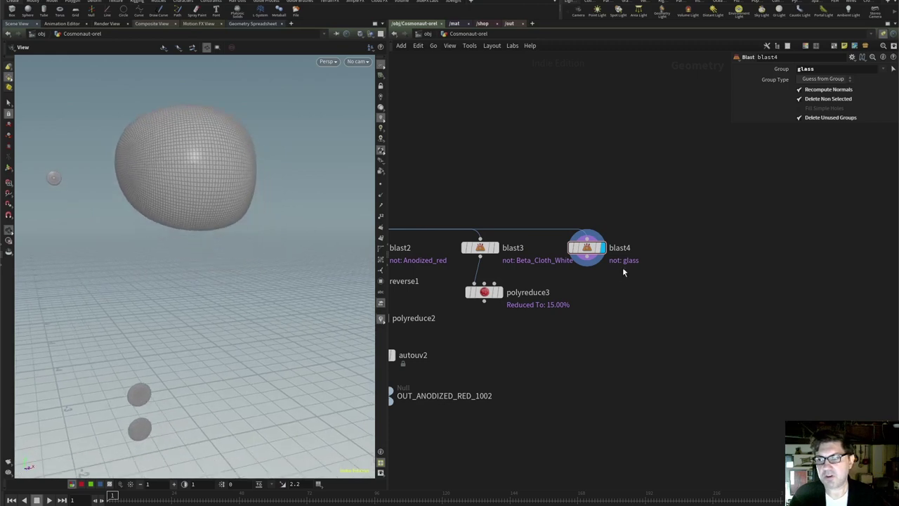
drag(213, 134, 221, 175)
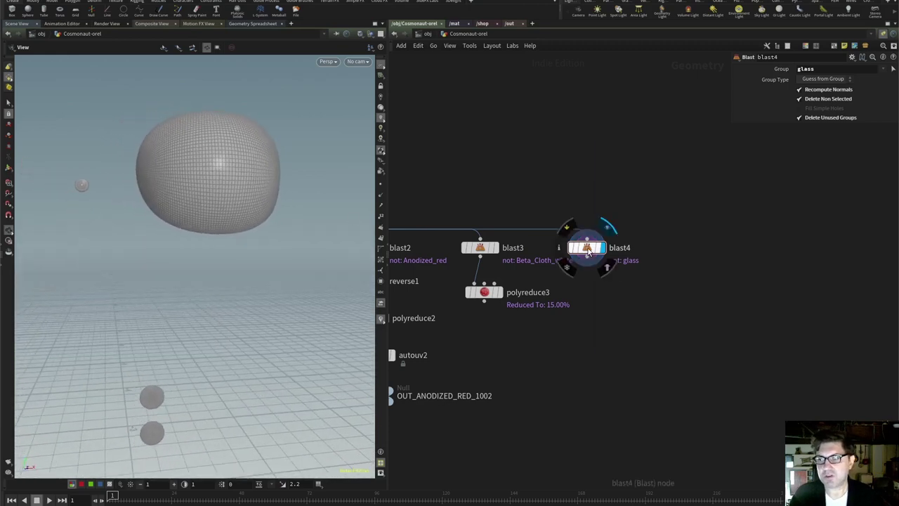
middle_click(601, 248)
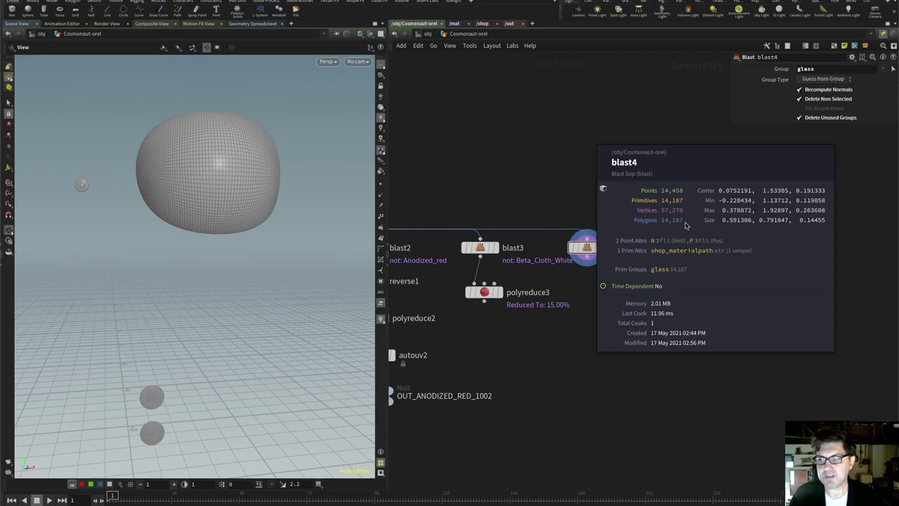
drag(212, 257, 176, 250)
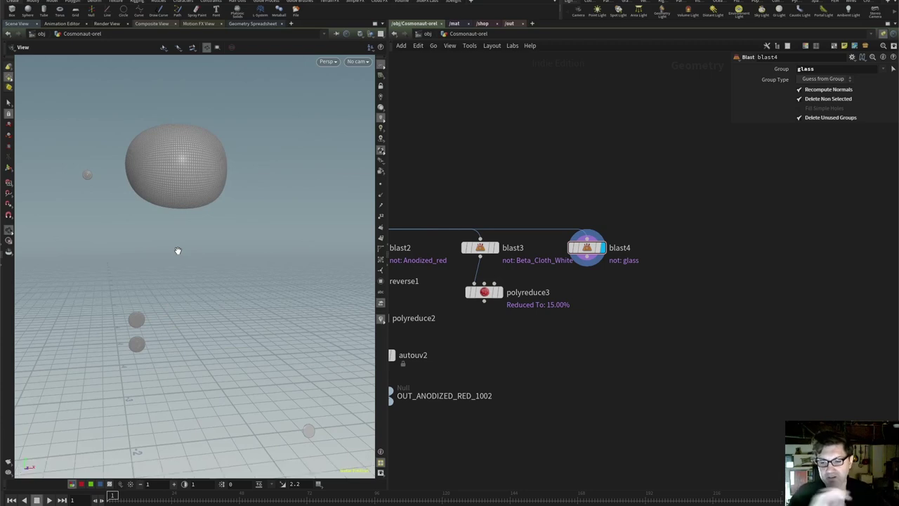
mouse_move(178, 251)
mouse_down()
mouse_move(190, 240)
mouse_move(164, 246)
mouse_up()
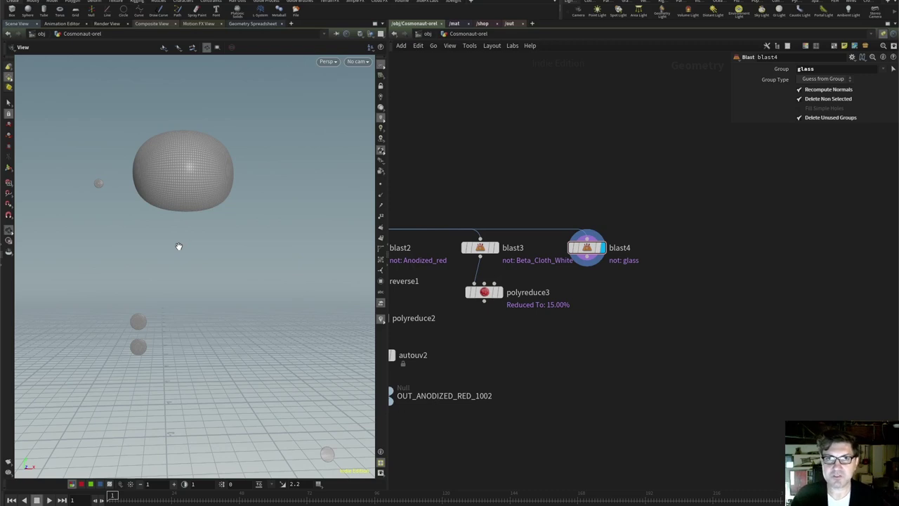
mouse_move(184, 253)
mouse_down()
mouse_move(208, 257)
mouse_move(191, 251)
mouse_up()
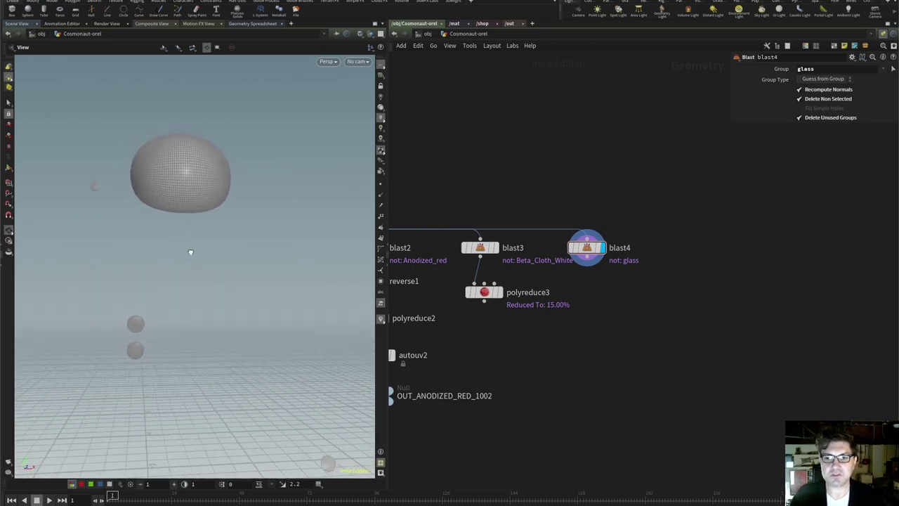
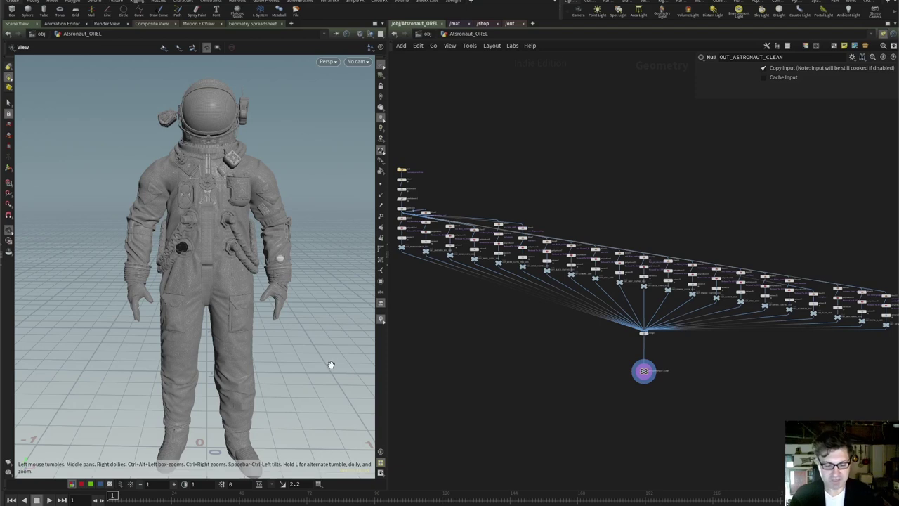
Examine the cleaned astronaut's UDIM tile layout in the UV view and return to the perspective view
key(space+5)
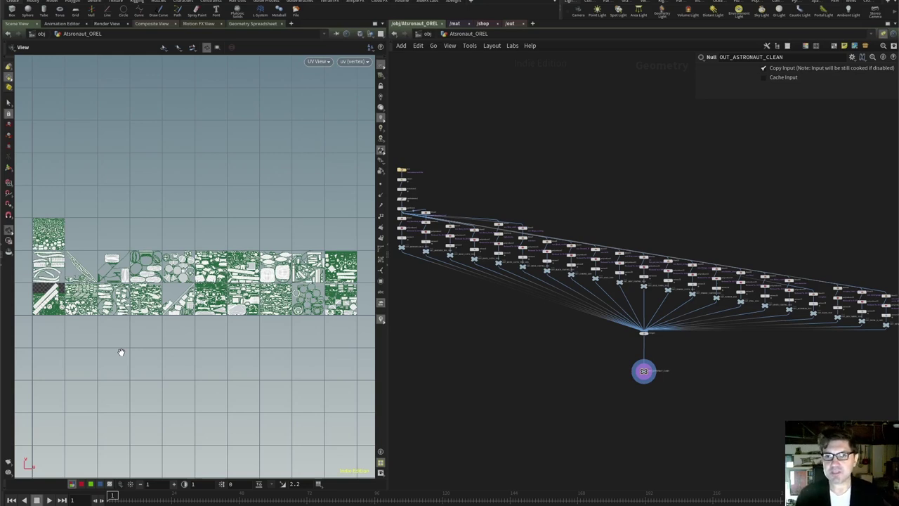
middle_click(403, 210)
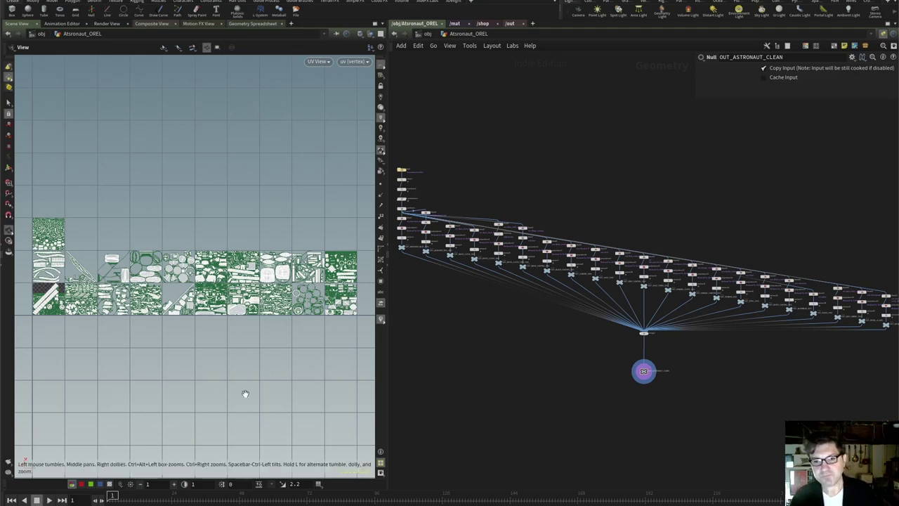
key(space+1)
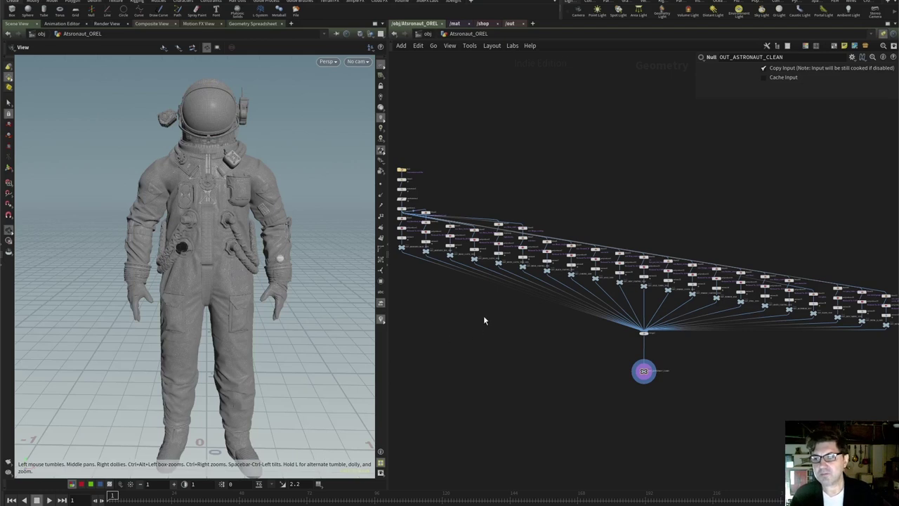
Display blast5 in the white cloth trim branch and examine the mesh density of its straps, pocket frame and patches
scroll(517, 295, up, 5)
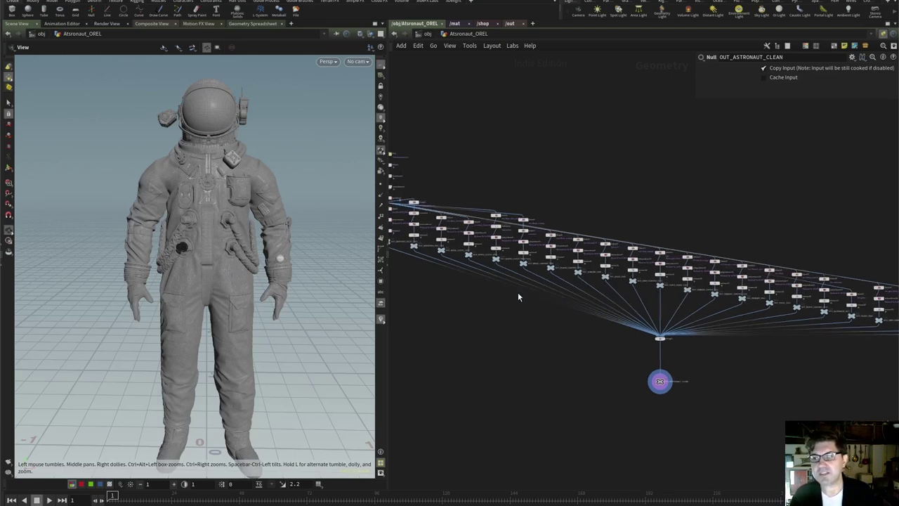
click(541, 212)
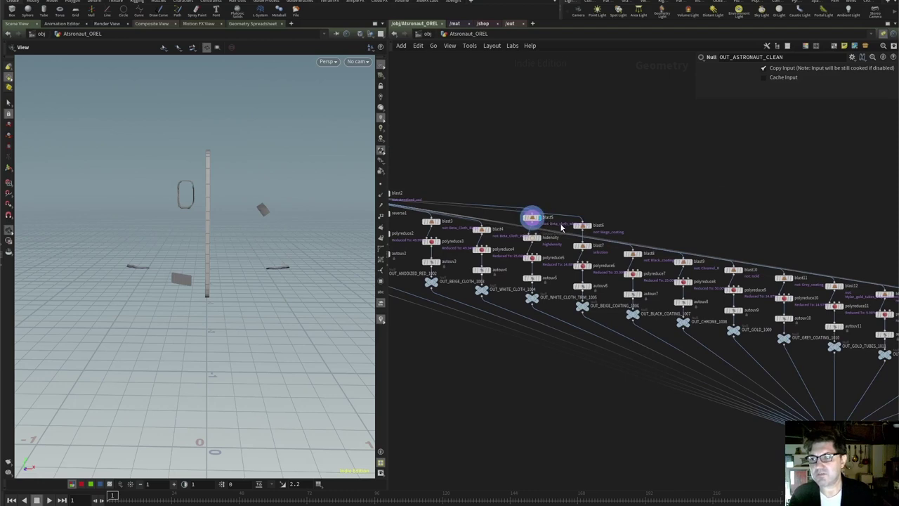
scroll(567, 229, up, 2)
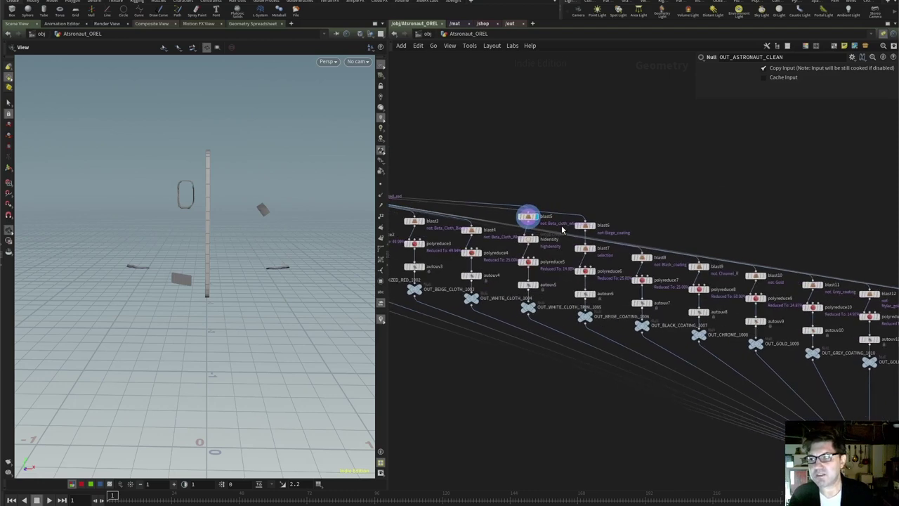
drag(229, 271, 205, 295)
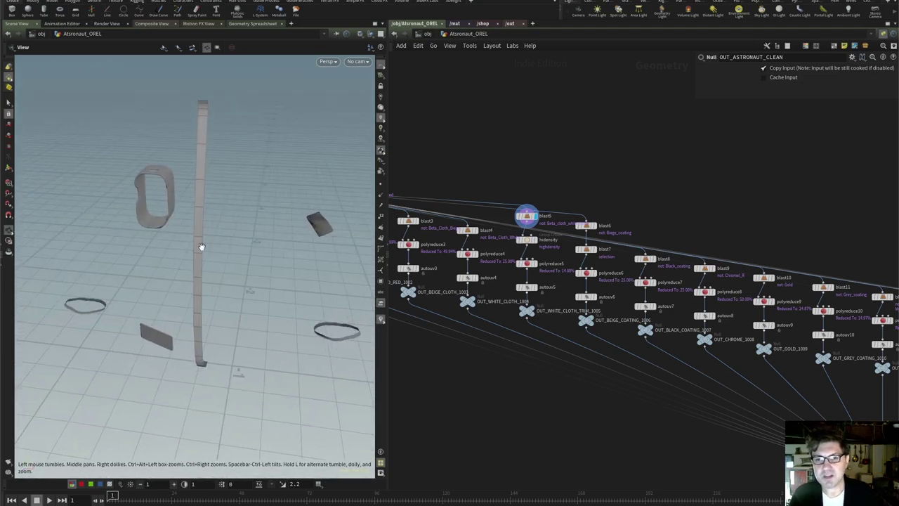
scroll(150, 190, up, 5)
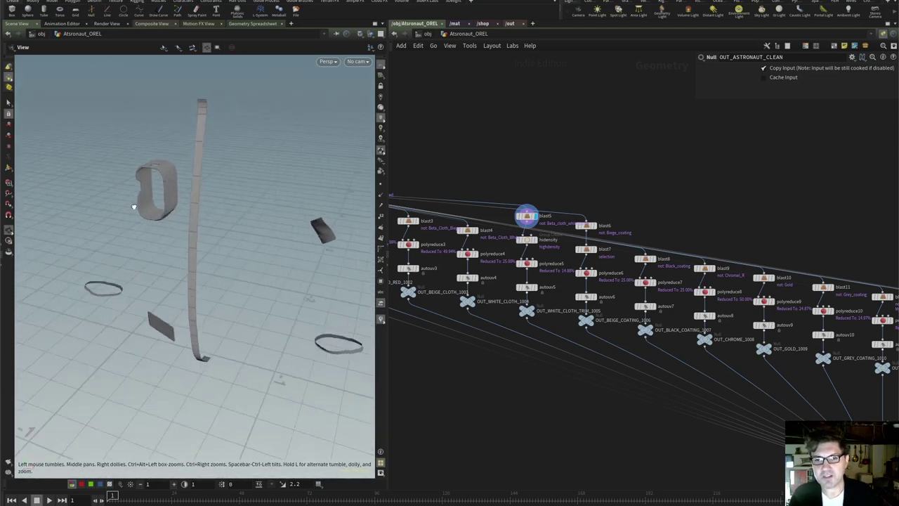
drag(159, 190, 175, 301)
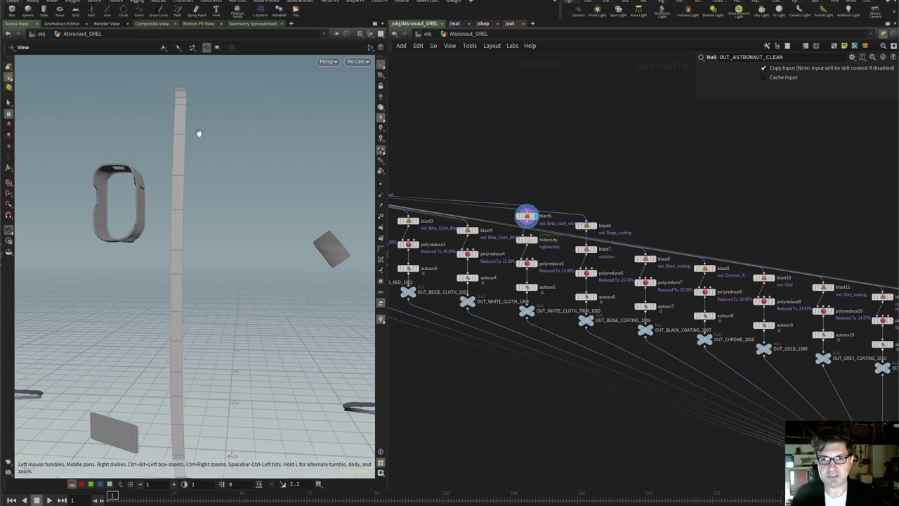
mouse_move(211, 311)
mouse_down()
mouse_move(213, 331)
mouse_move(243, 323)
mouse_move(202, 322)
mouse_up()
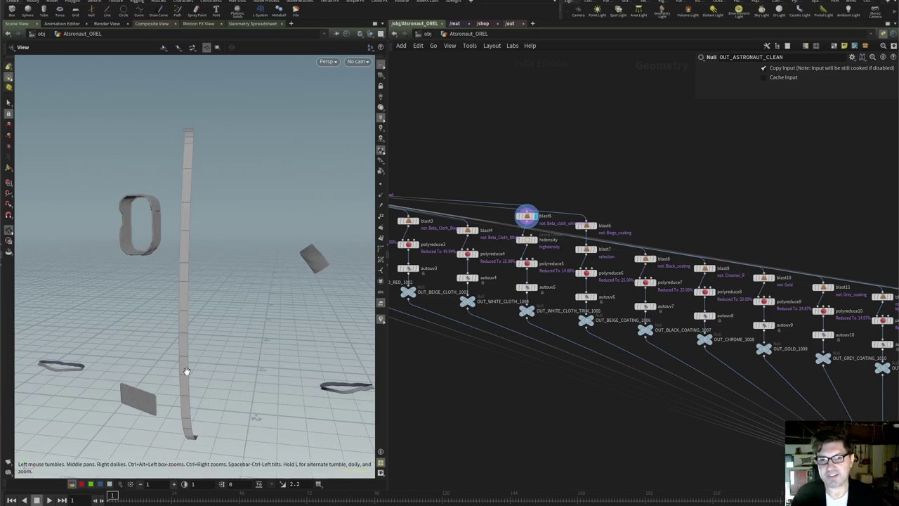
drag(178, 337, 179, 239)
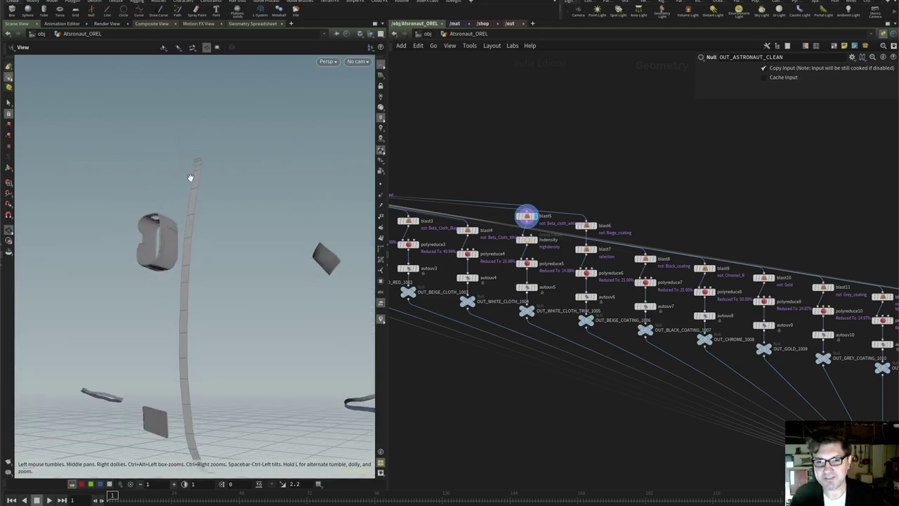
drag(204, 420, 211, 401)
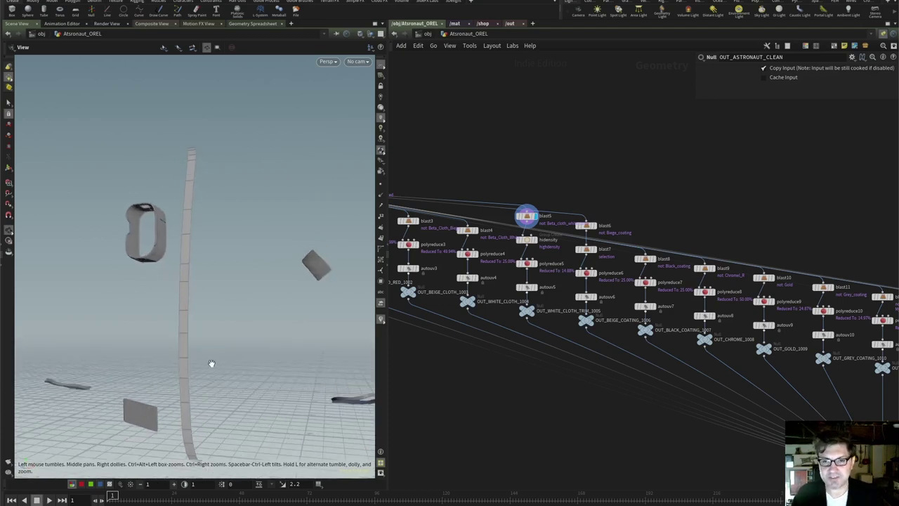
drag(211, 363, 180, 336)
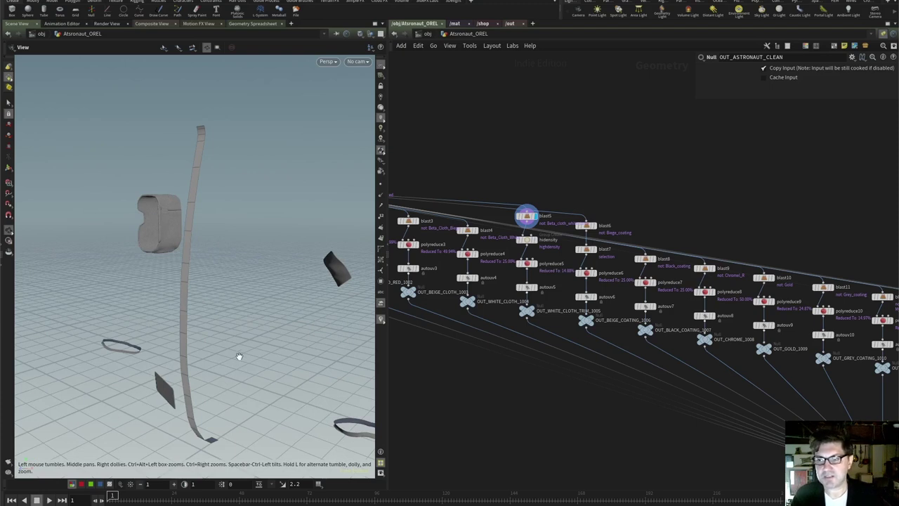
drag(236, 357, 334, 316)
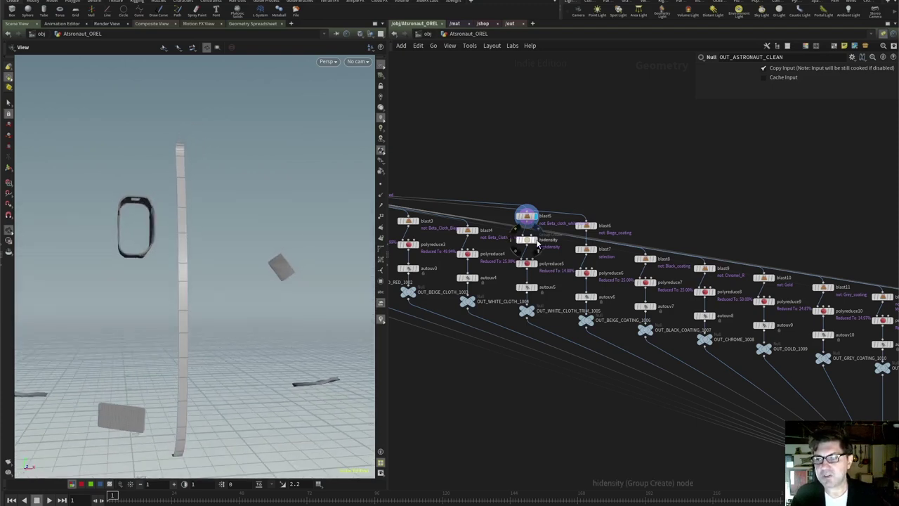
Display the hidensity group node and examine which trim pieces belong to the highdensity group
click(538, 241)
drag(139, 315, 111, 327)
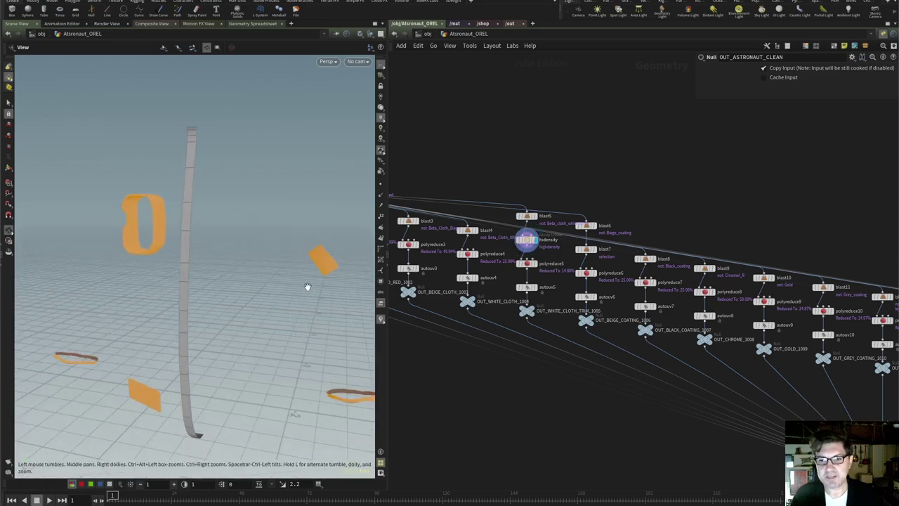
drag(182, 313, 206, 305)
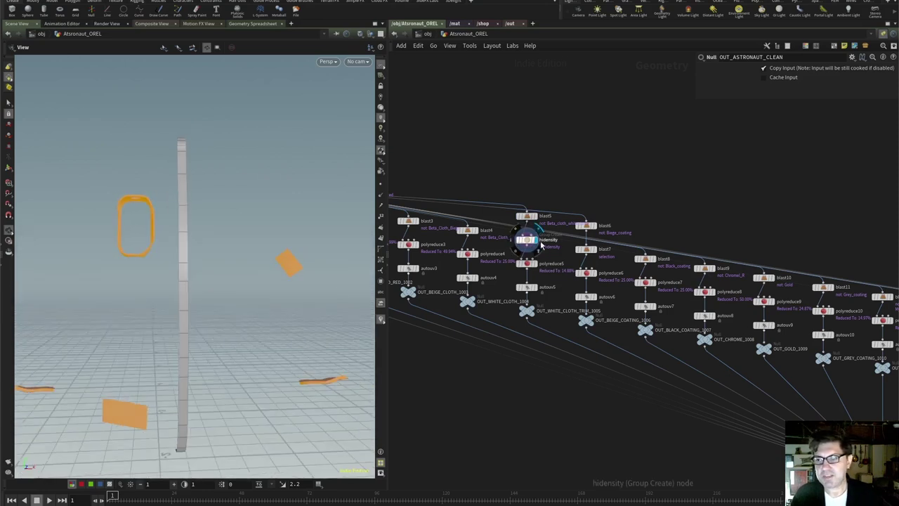
Display polyreduce5, show its parameters and inspect the reduction of the highdensity trim pieces from several angles
click(530, 266)
click(527, 264)
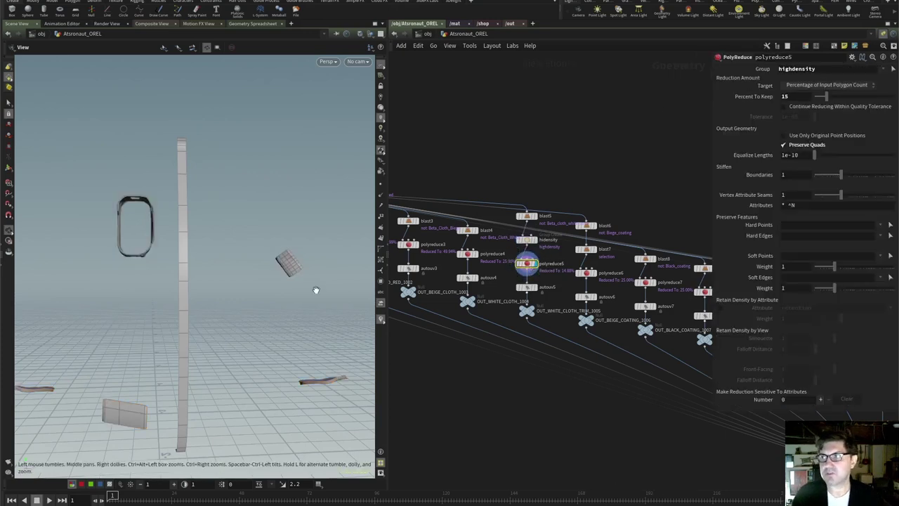
drag(210, 268, 281, 264)
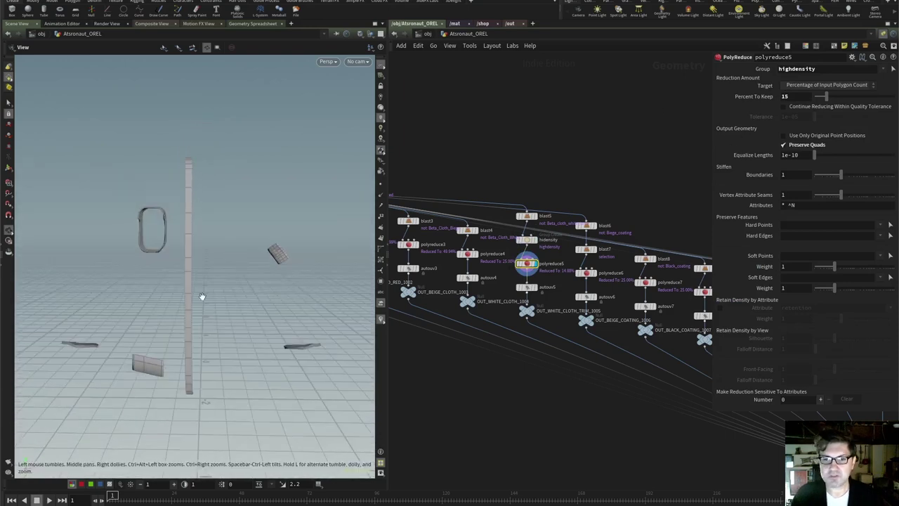
drag(201, 298, 187, 380)
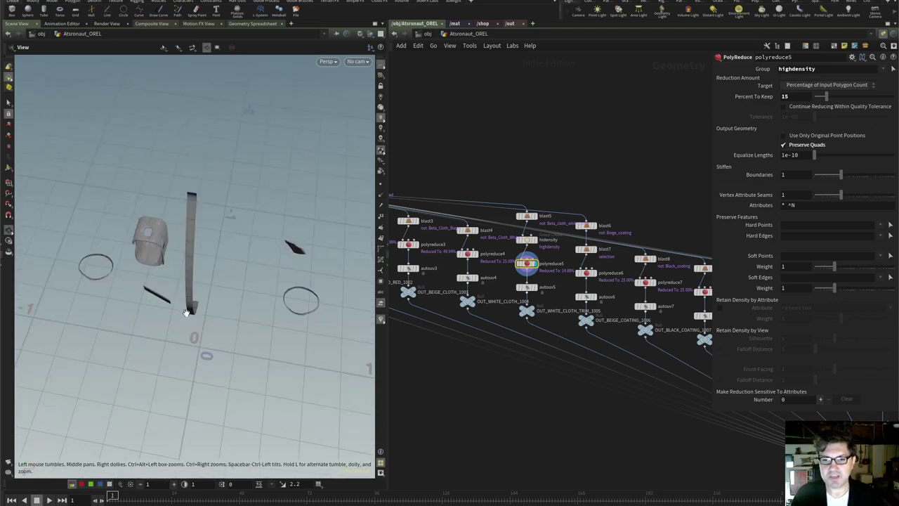
drag(186, 313, 203, 236)
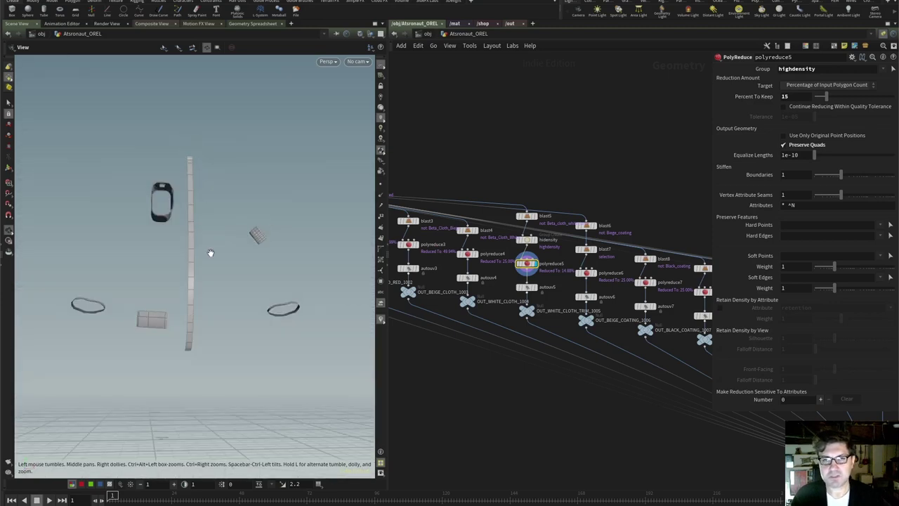
Display merge1 with the complete astronaut and inspect the merged suit up close and from the front
key(h)
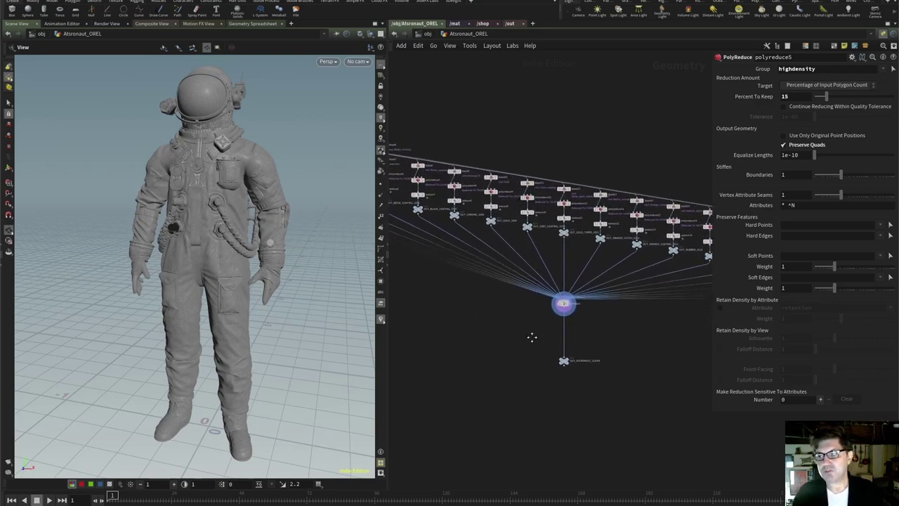
drag(323, 326, 268, 214)
drag(241, 245, 164, 235)
scroll(168, 232, up, 3)
scroll(173, 238, up, 2)
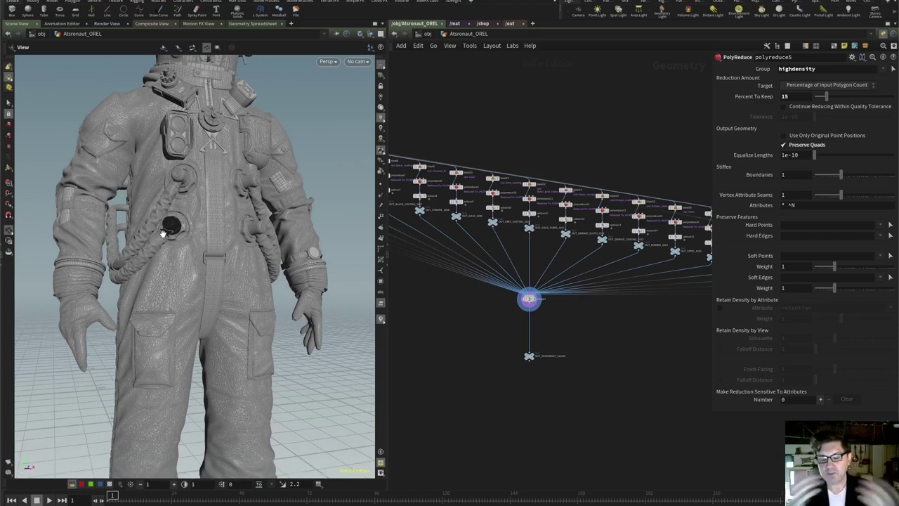
click(359, 37)
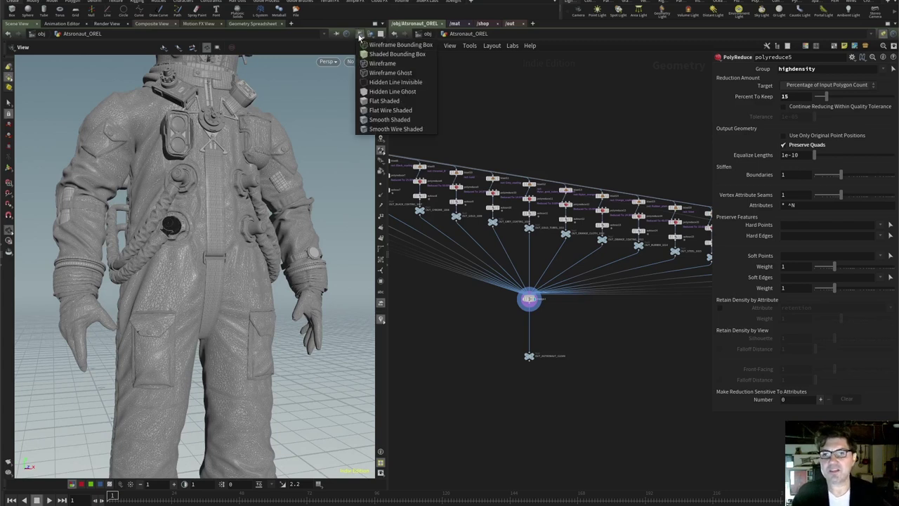
click(207, 288)
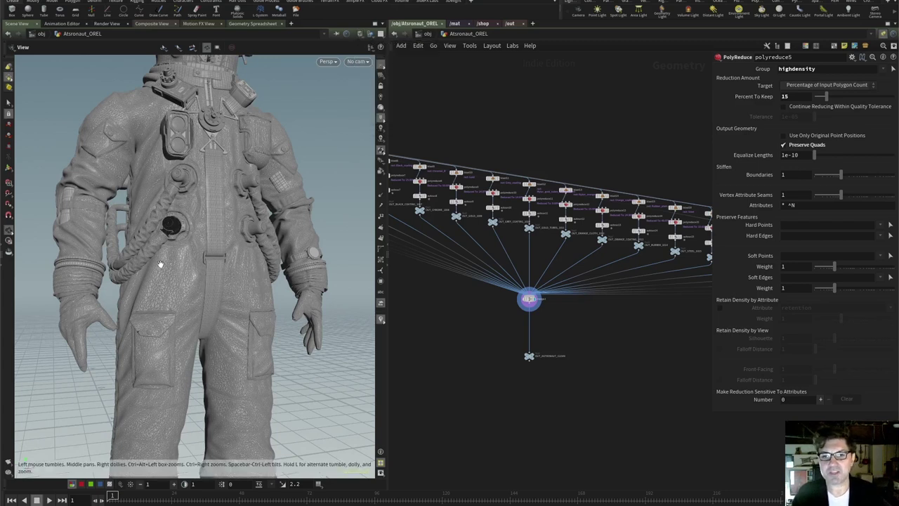
mouse_move(180, 242)
mouse_down()
mouse_move(161, 265)
mouse_move(158, 223)
mouse_up()
scroll(160, 223, up, 5)
drag(180, 256, 151, 221)
drag(179, 265, 210, 281)
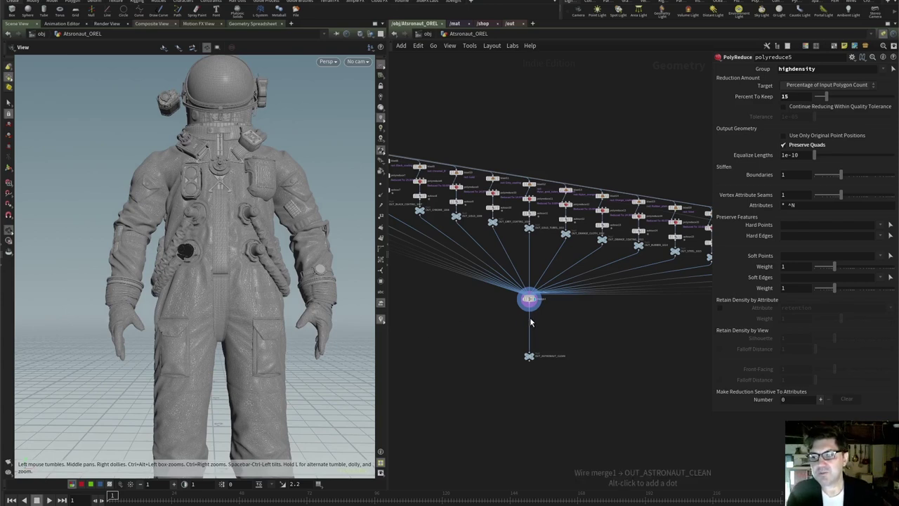
Insert a Labs Soften Normals node between merge1 and OUT_ASTRONAUT_CLEAN, display it and align it directly below merge1
key(Tab)
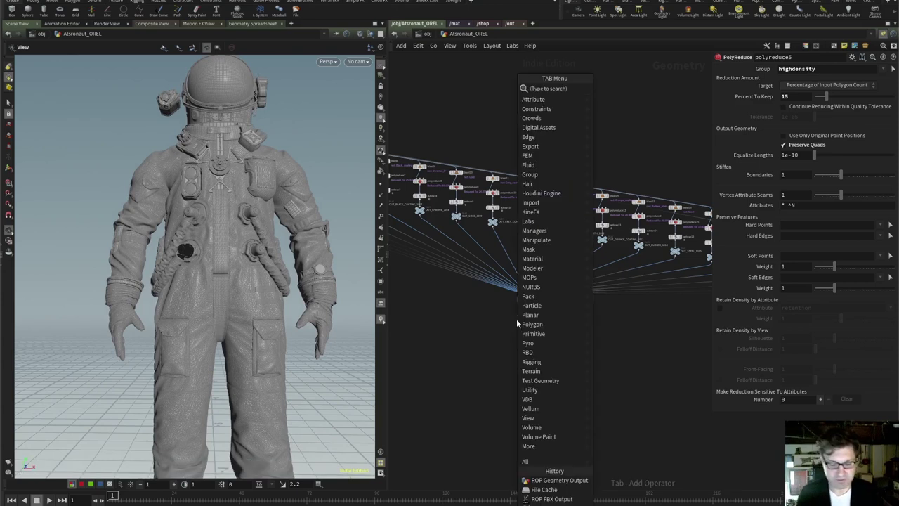
text(softe)
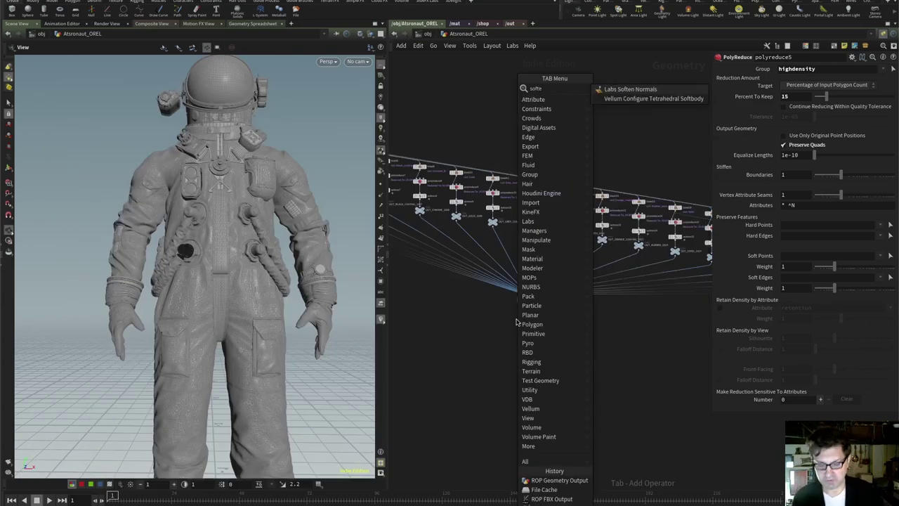
key(Return)
click(516, 320)
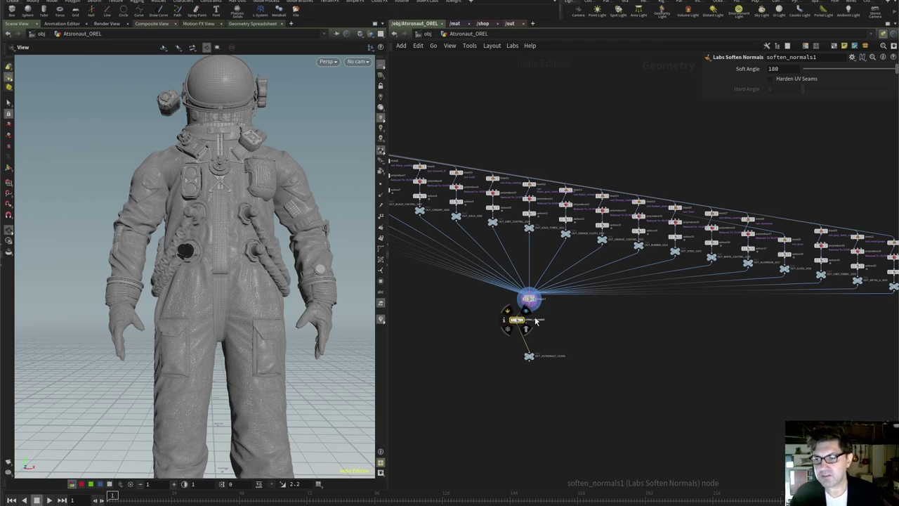
scroll(547, 331, up, 2)
scroll(548, 330, up, 2)
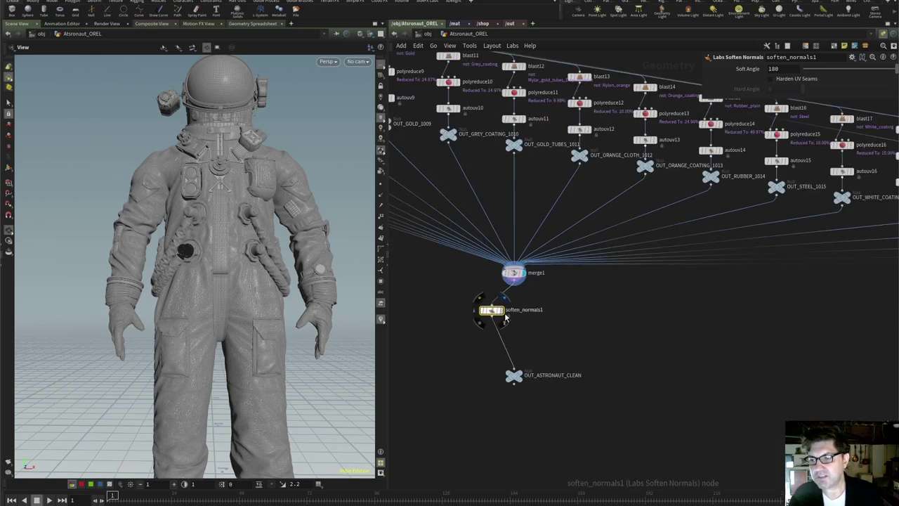
mouse_move(501, 318)
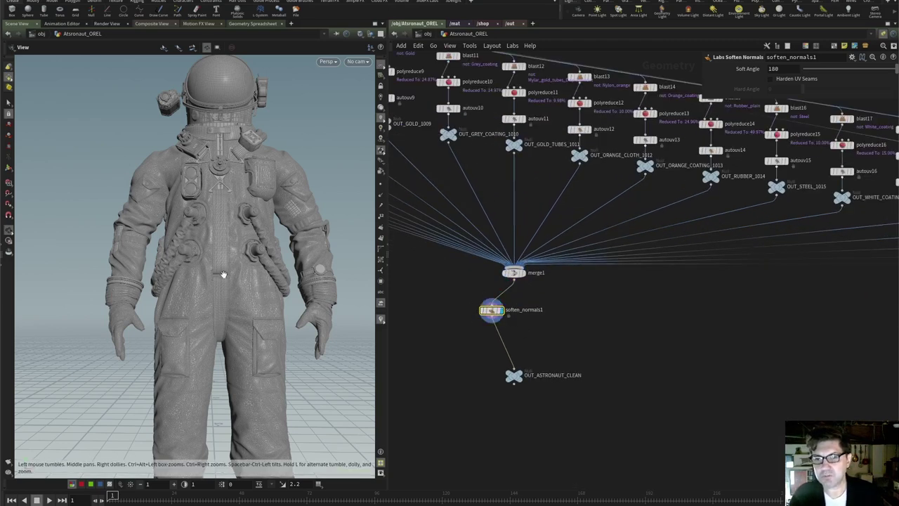
drag(183, 253, 208, 242)
drag(245, 287, 232, 309)
drag(497, 312, 518, 304)
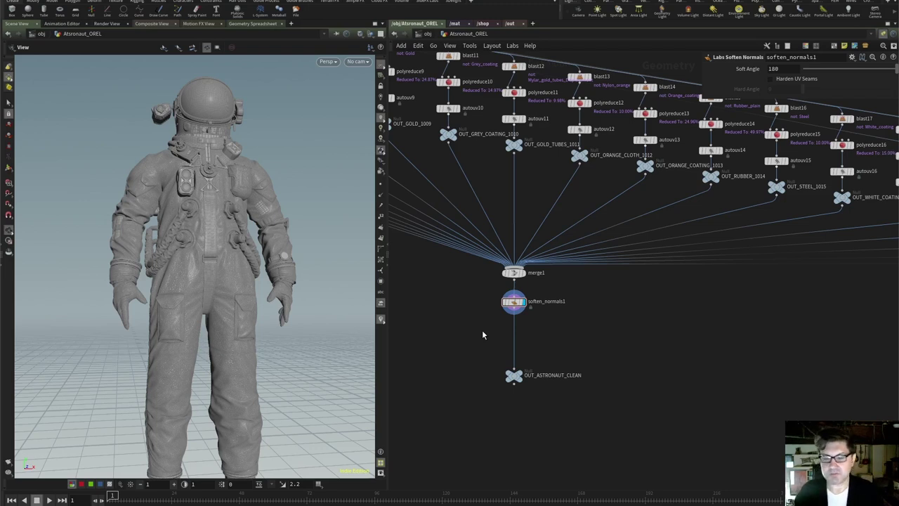
Examine the full-length softened astronaut and review the attributes and groups listed in the soften_normals1 node info
drag(231, 307, 229, 242)
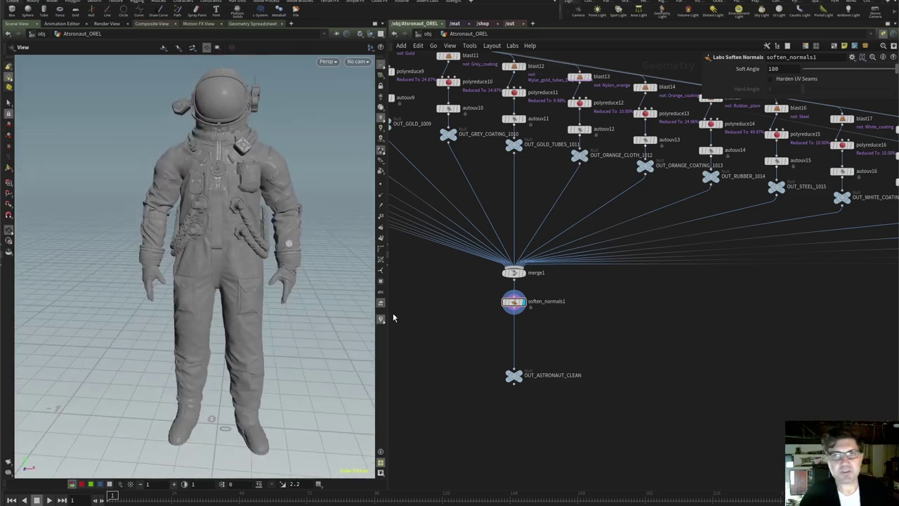
middle_click(516, 304)
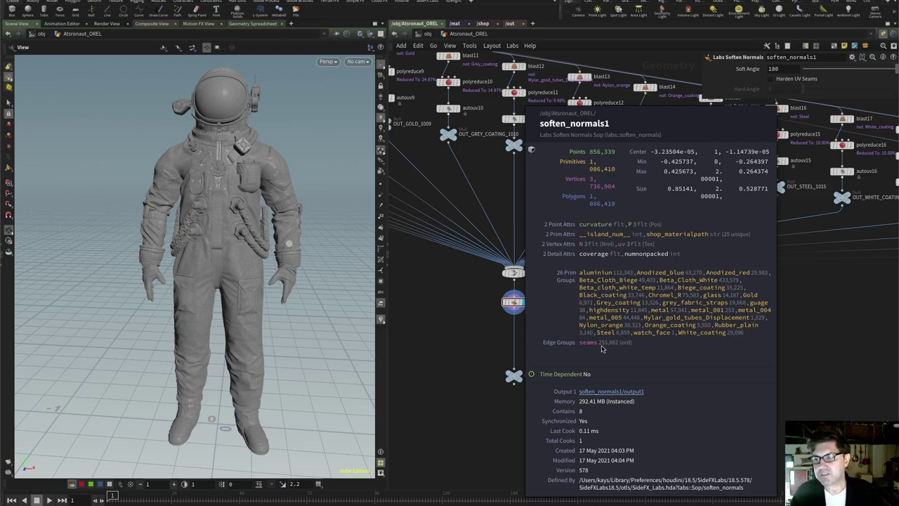
click(460, 357)
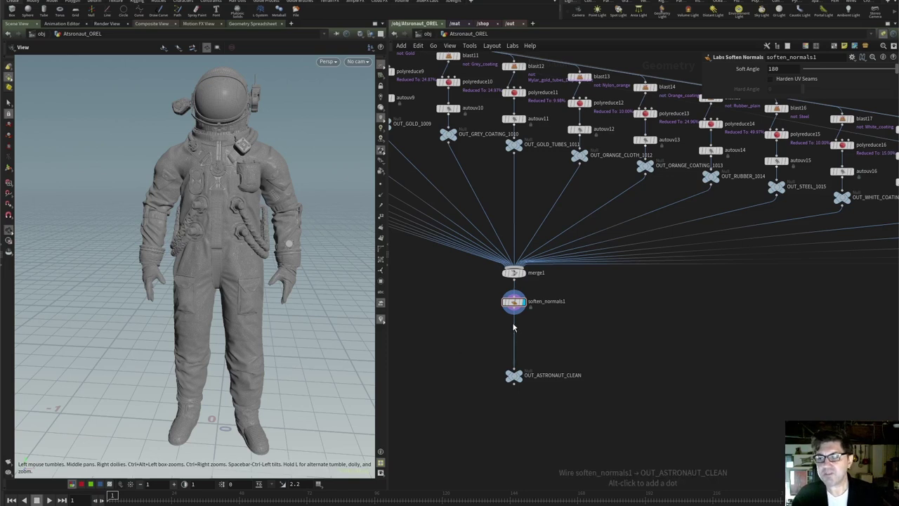
Insert an Attribute Delete node between soften_normals1 and OUT_ASTRONAUT_CLEAN and display it
key(Tab)
text(delet)
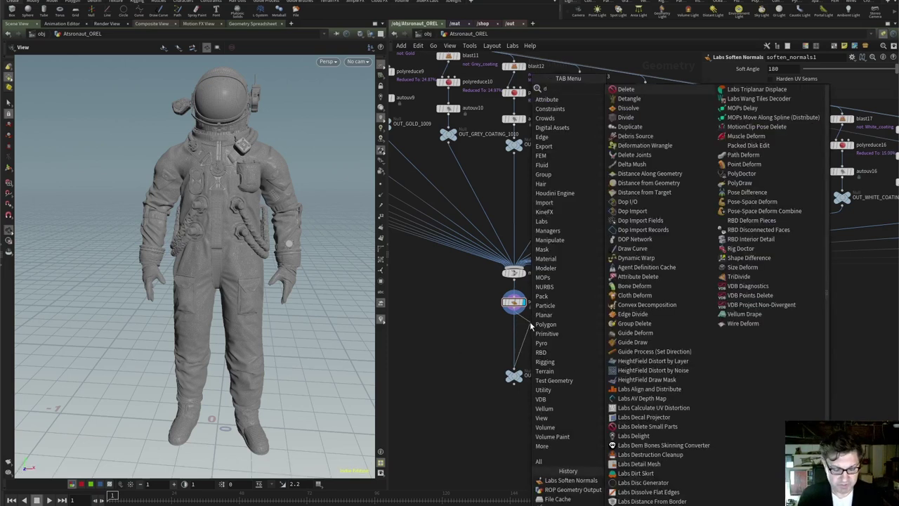
key(Down)
key(Down)
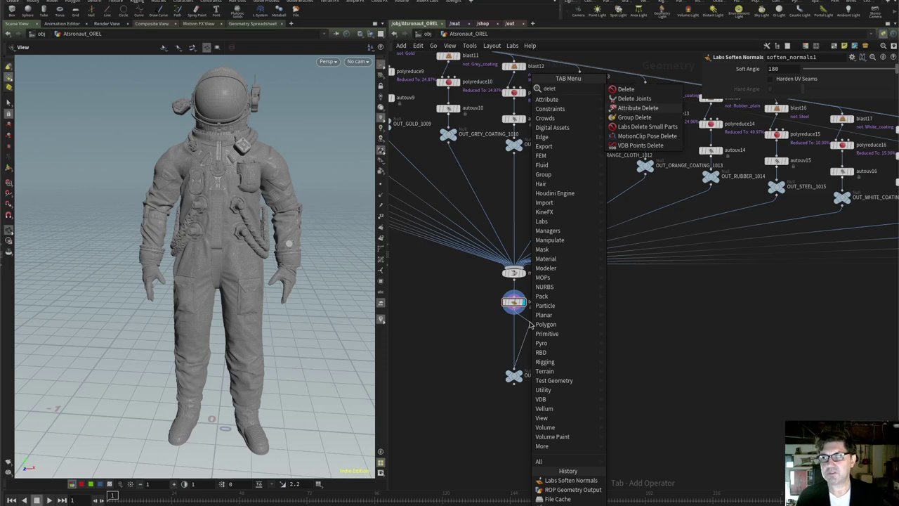
key(Return)
click(532, 325)
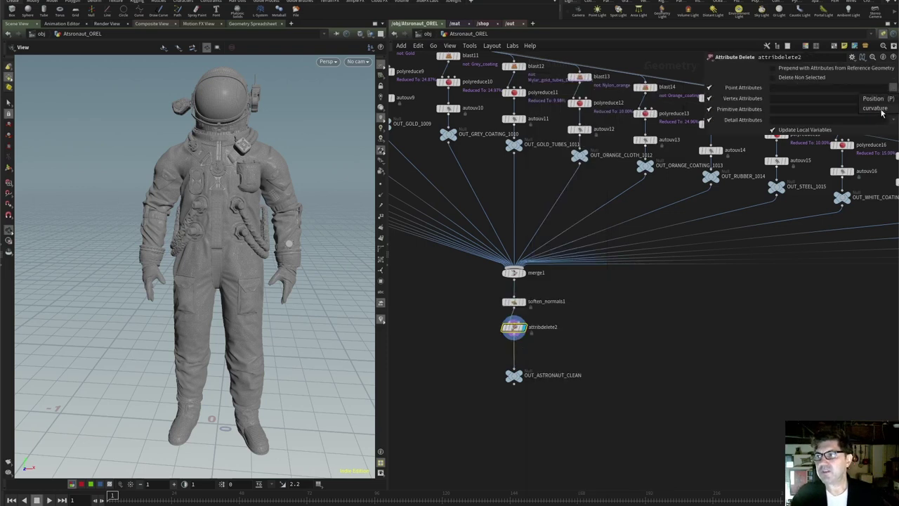
Set the Attribute Delete node to remove the point attribute curvature and the primitive attribute __island_num__
click(880, 109)
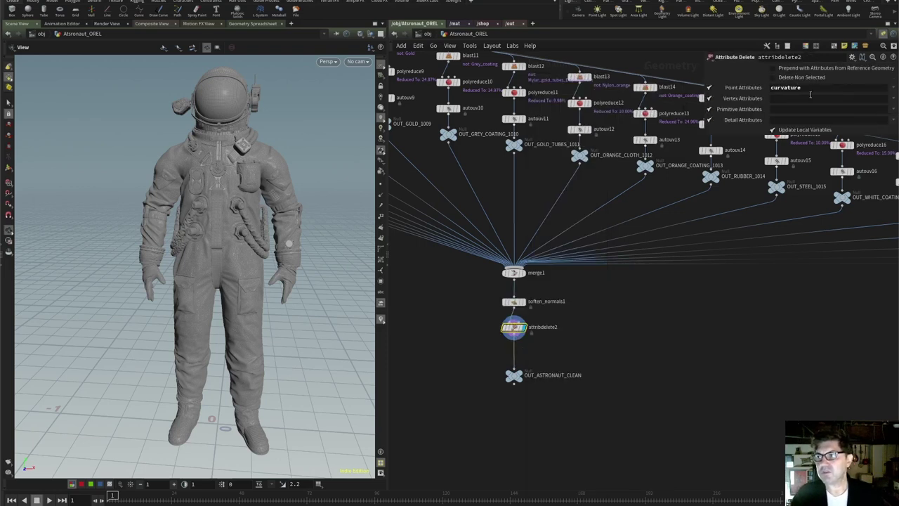
click(893, 101)
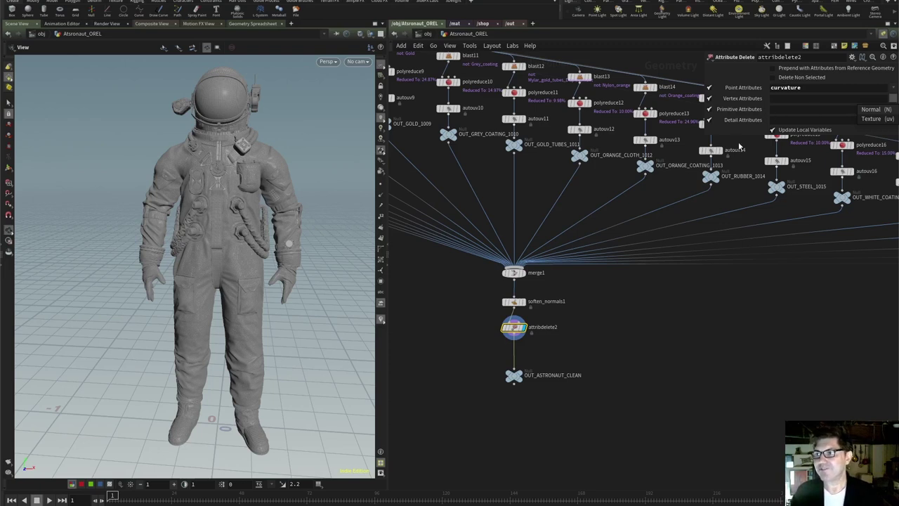
key(Escape)
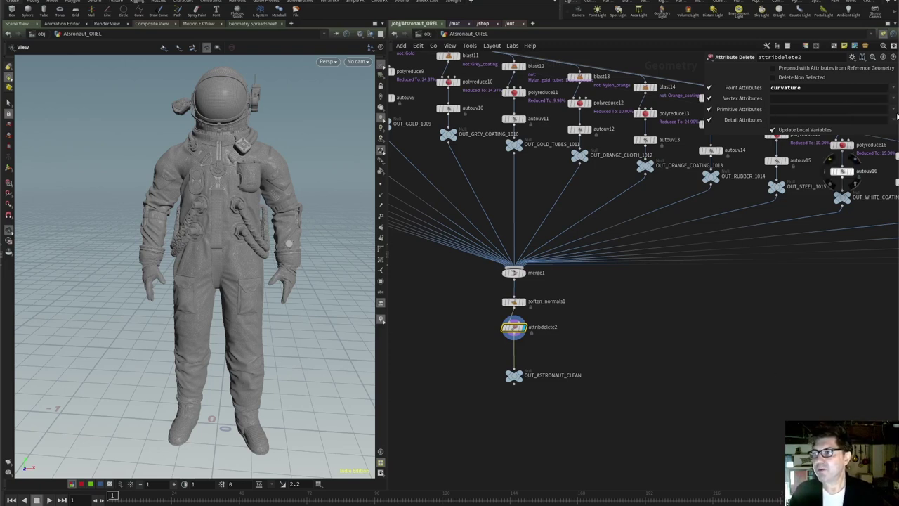
click(894, 110)
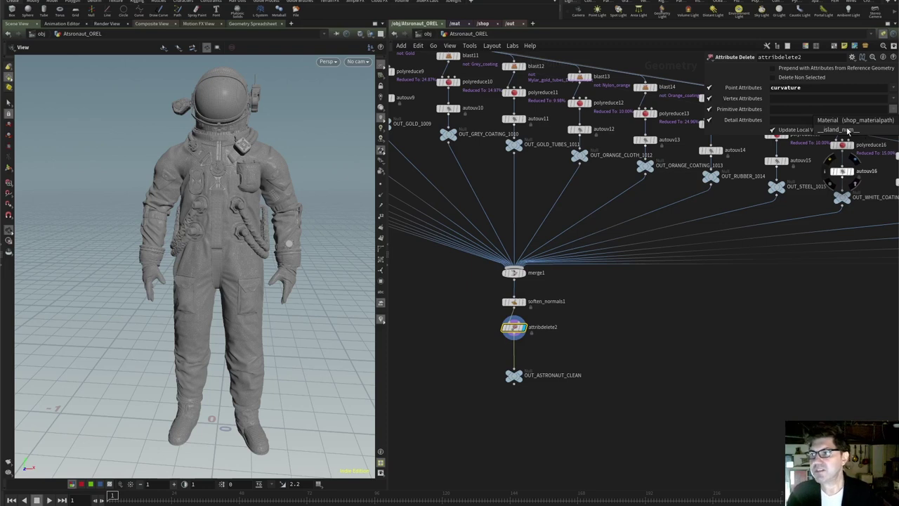
click(854, 131)
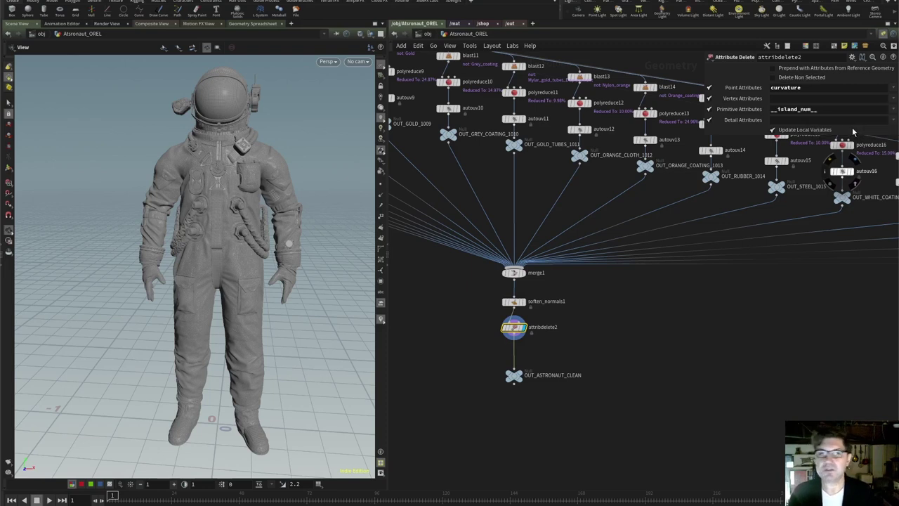
Set the Attribute Delete node to remove all detail attributes with * and check the remaining attributes in its node info
click(895, 121)
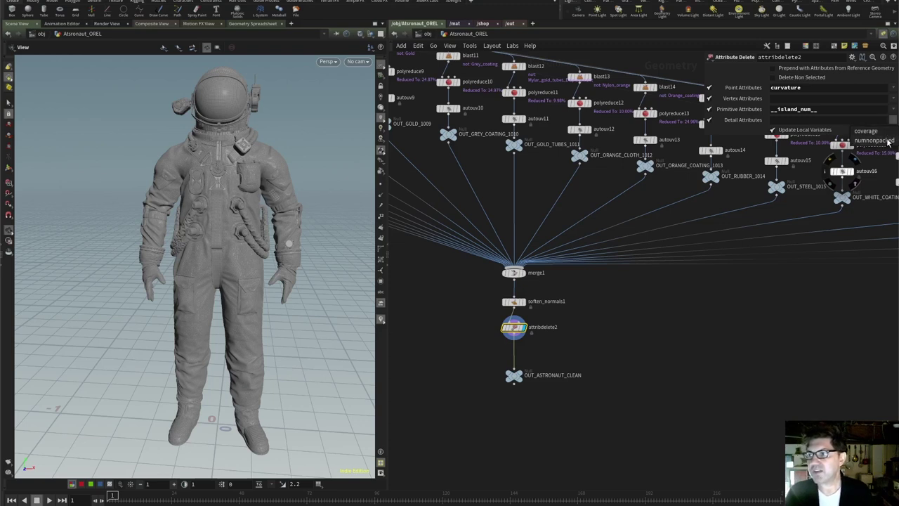
click(802, 119)
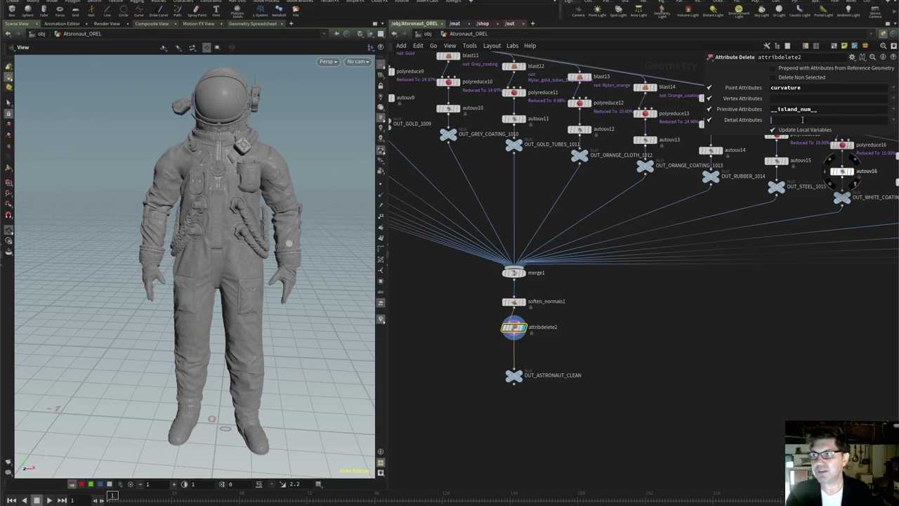
click(802, 120)
text(*)
key(Return)
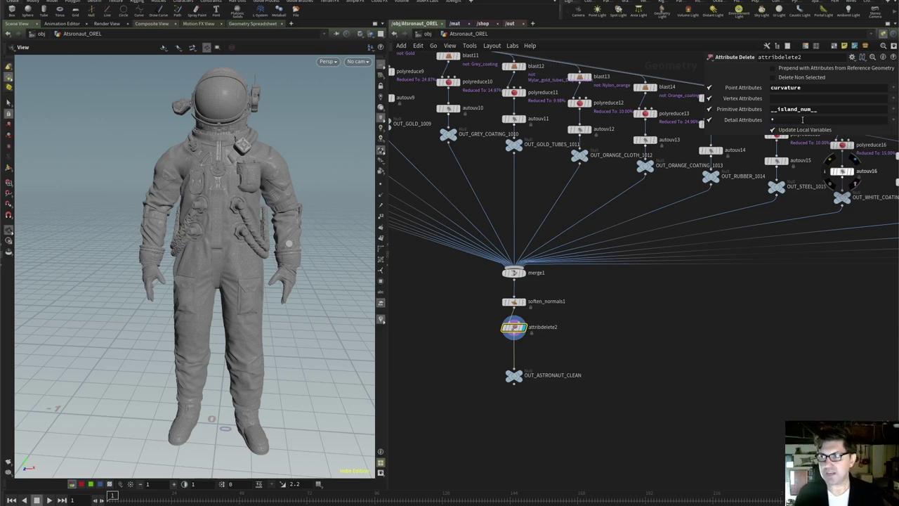
middle_click(513, 328)
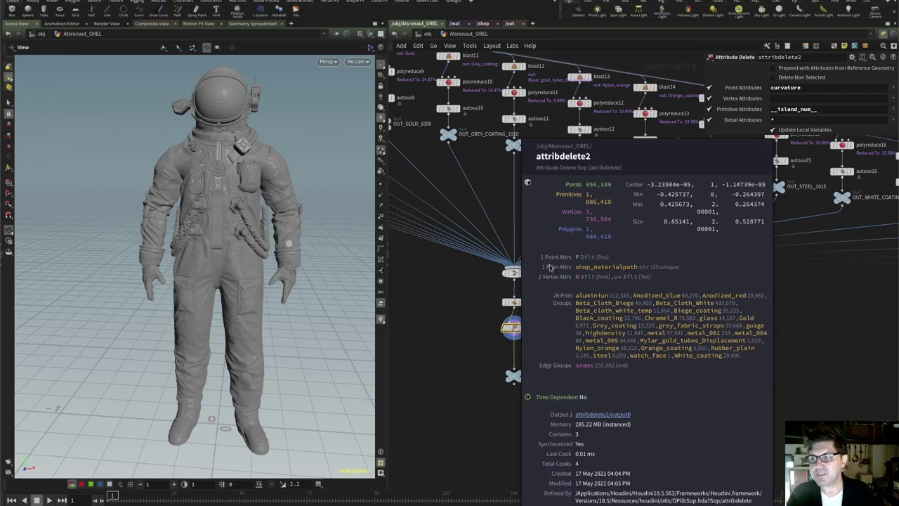
Insert a Group Delete node between attribdelete2 and OUT_ASTRONAUT_CLEAN and display it
drag(514, 339, 528, 352)
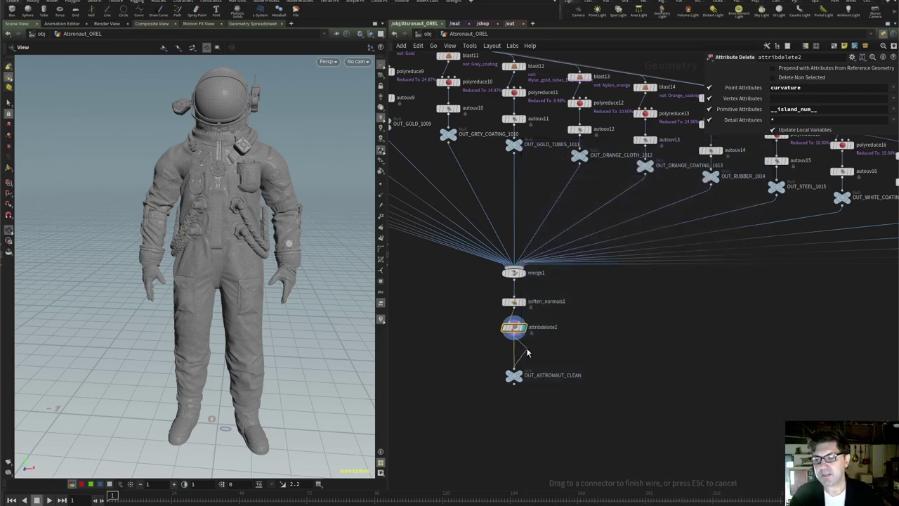
key(Tab)
text(grou)
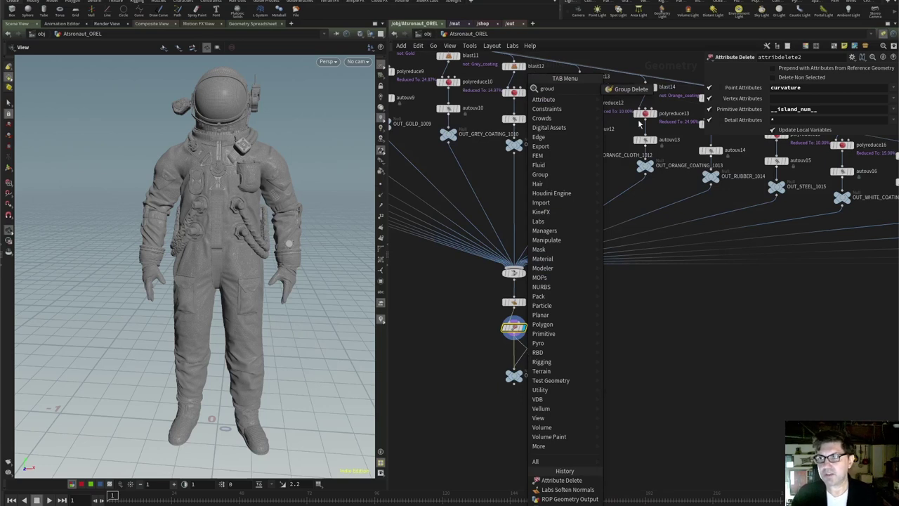
click(630, 89)
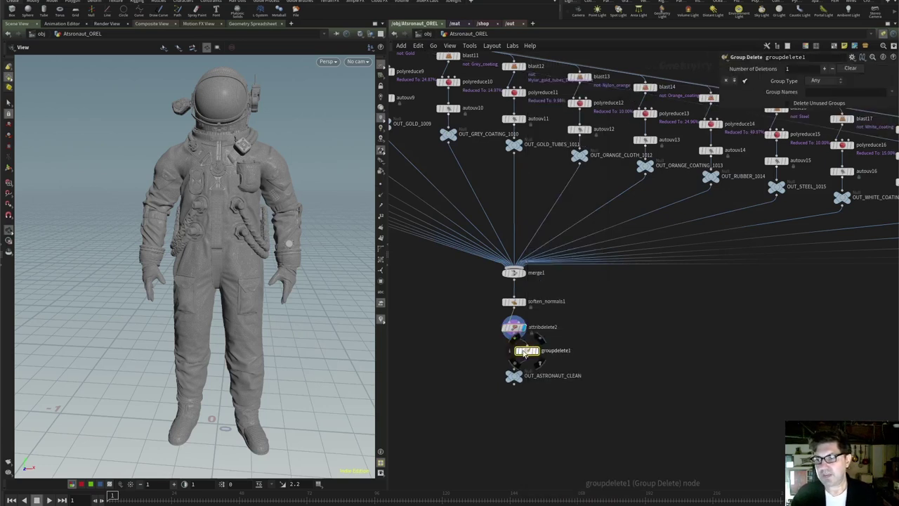
click(512, 351)
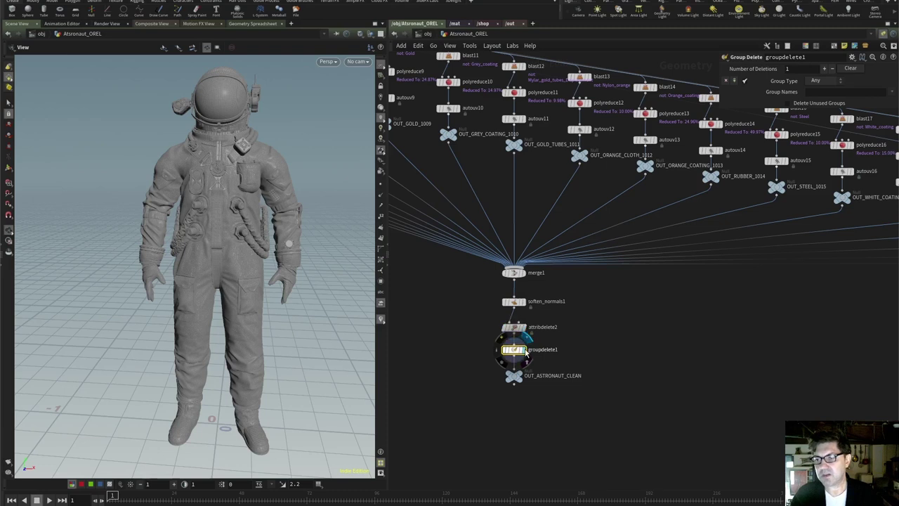
Set the Group Delete node's group names to * to remove every group, and check its node info
click(891, 91)
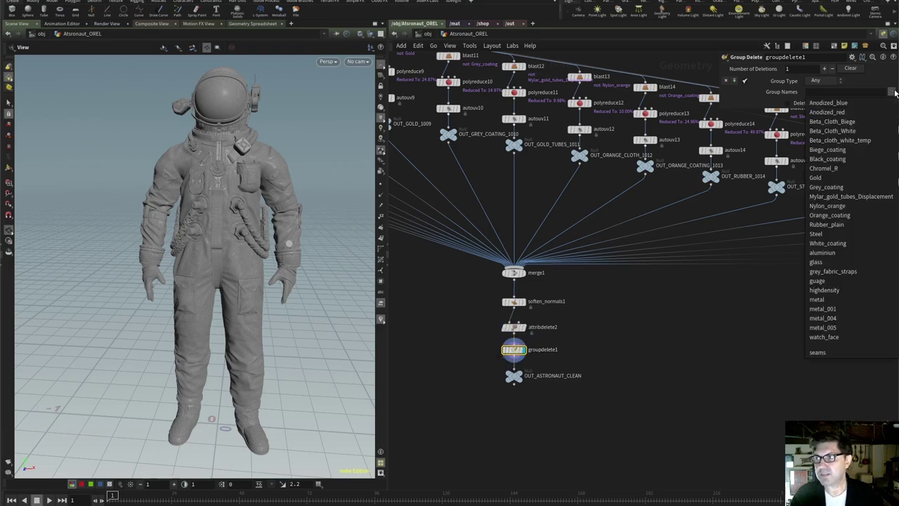
click(745, 398)
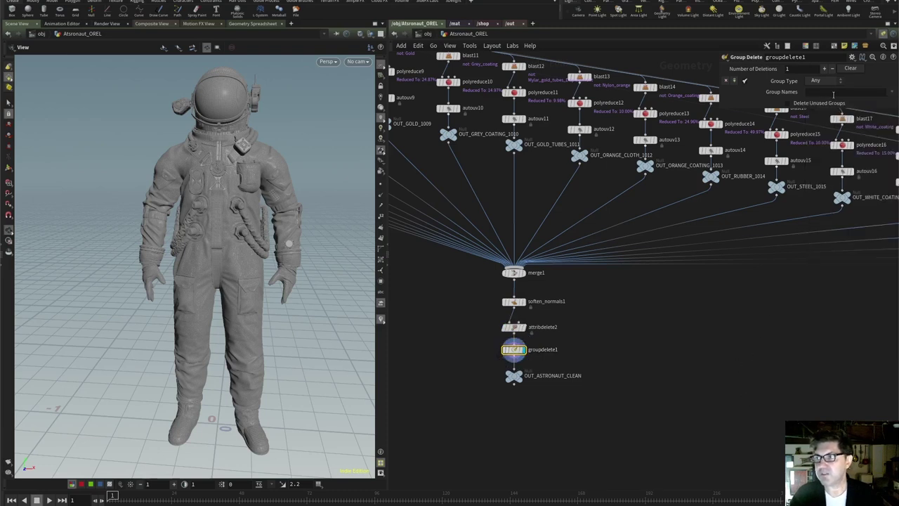
click(834, 94)
text(*)
key(Return)
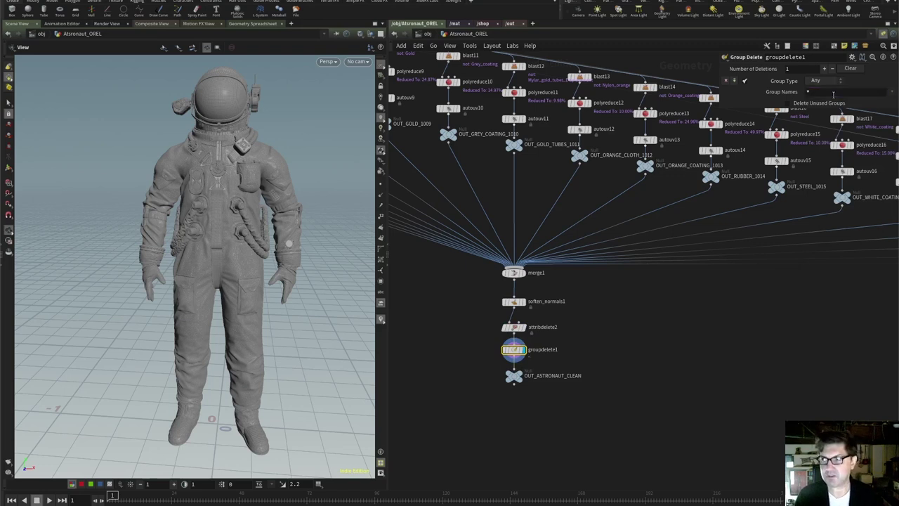
middle_click(513, 349)
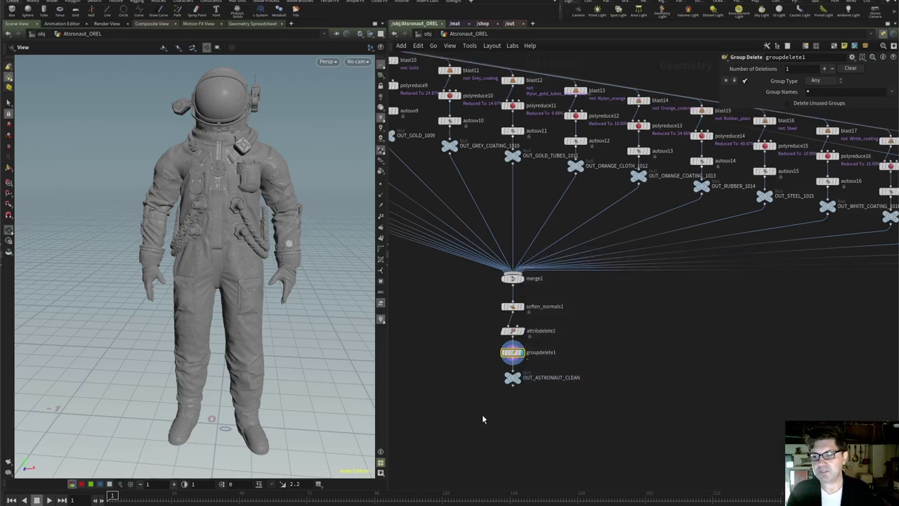
Display OUT_ASTRONAUT_CLEAN and attach a ROP FBX Output node to its output
scroll(494, 415, up, 1)
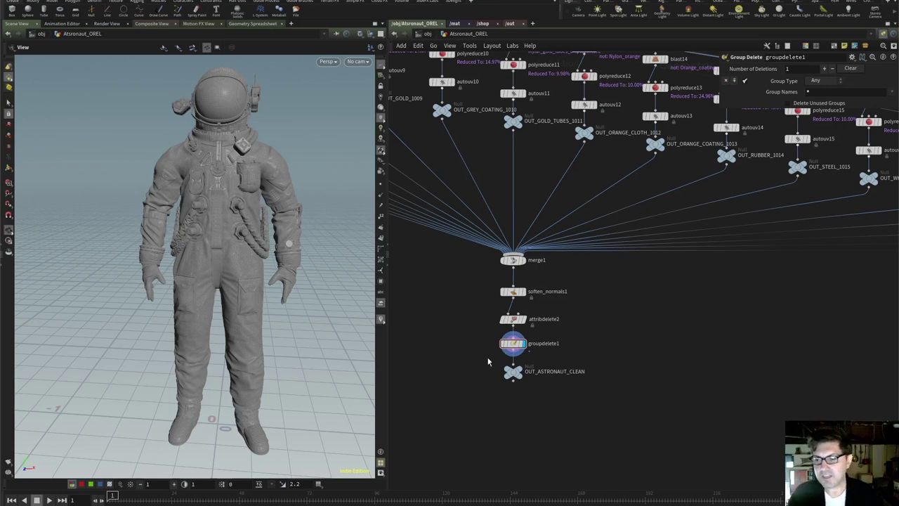
mouse_move(521, 377)
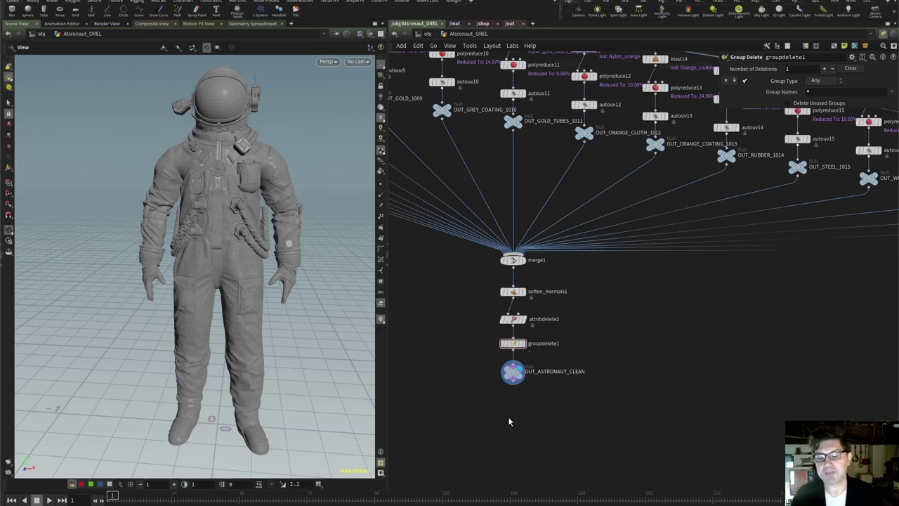
click(512, 384)
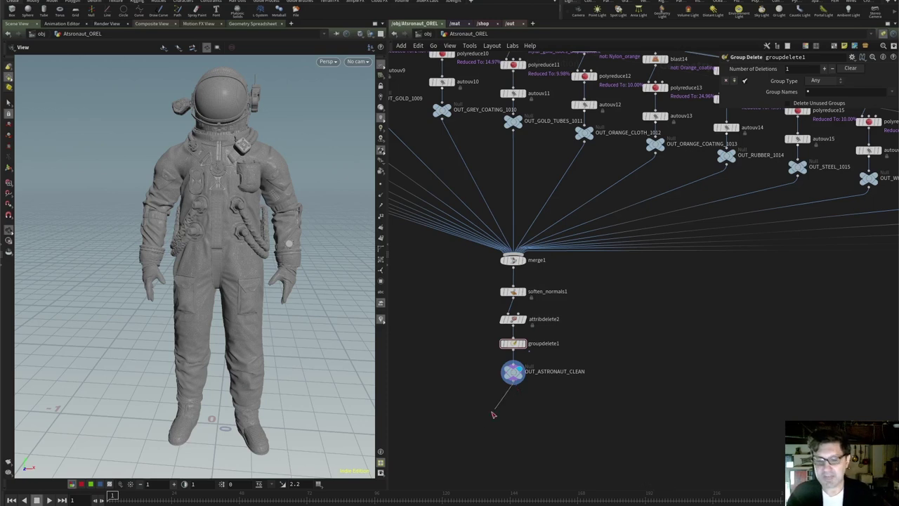
key(Tab)
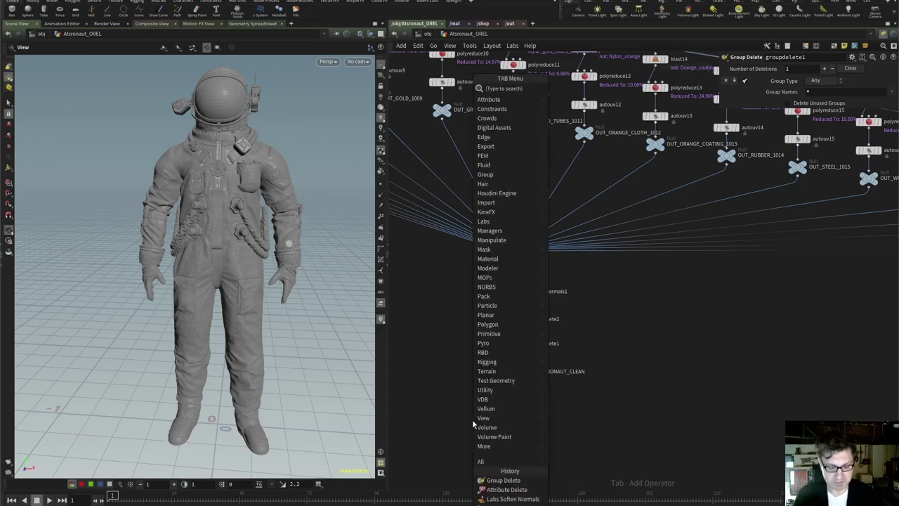
text(rop)
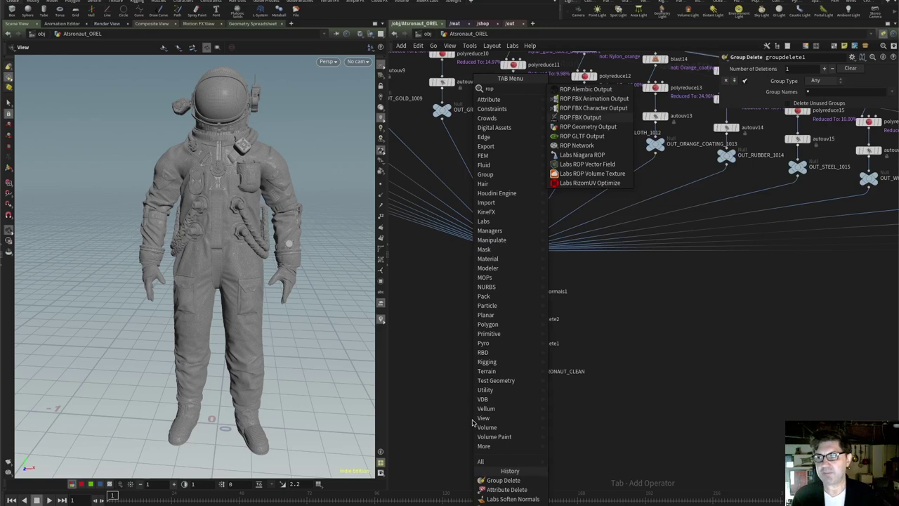
key(Return)
click(473, 422)
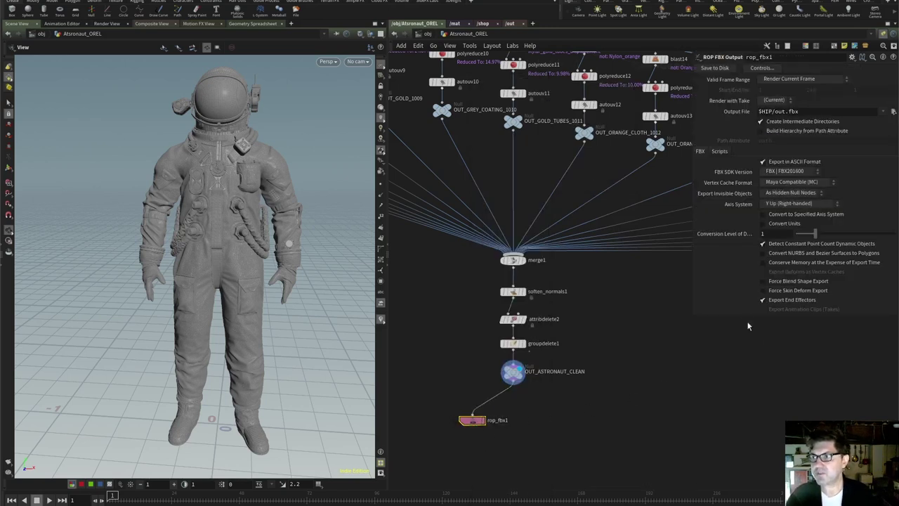
Set the ROP FBX Output node's output file to COSMONAUT_CLEAN.fbx on the Desktop
click(893, 111)
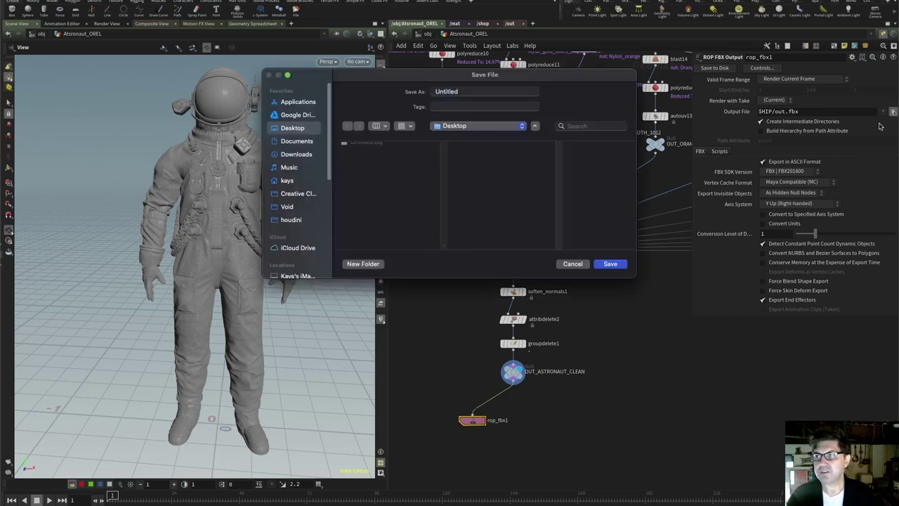
click(474, 93)
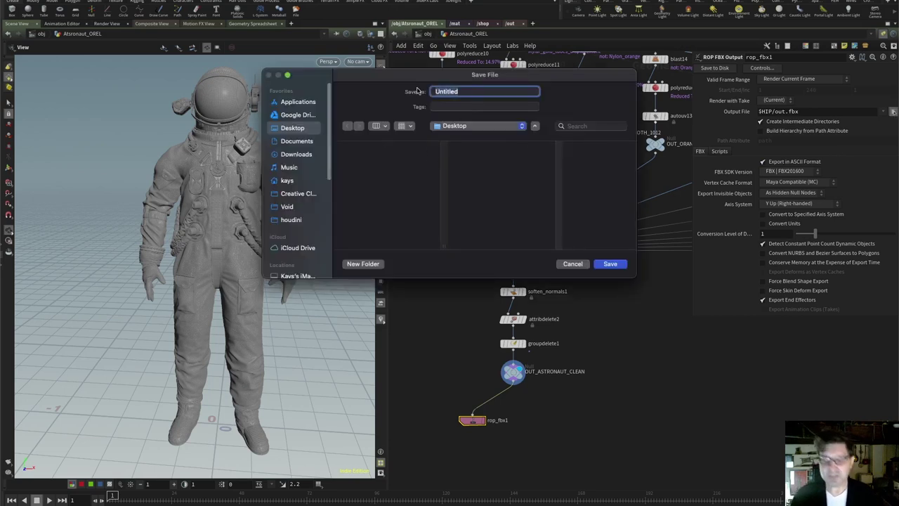
text(COSMONA)
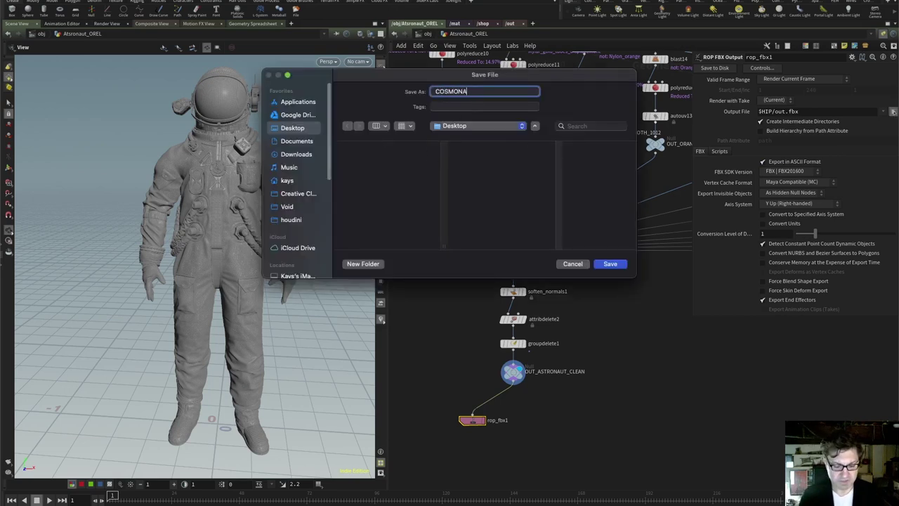
text(UT_CLENA)
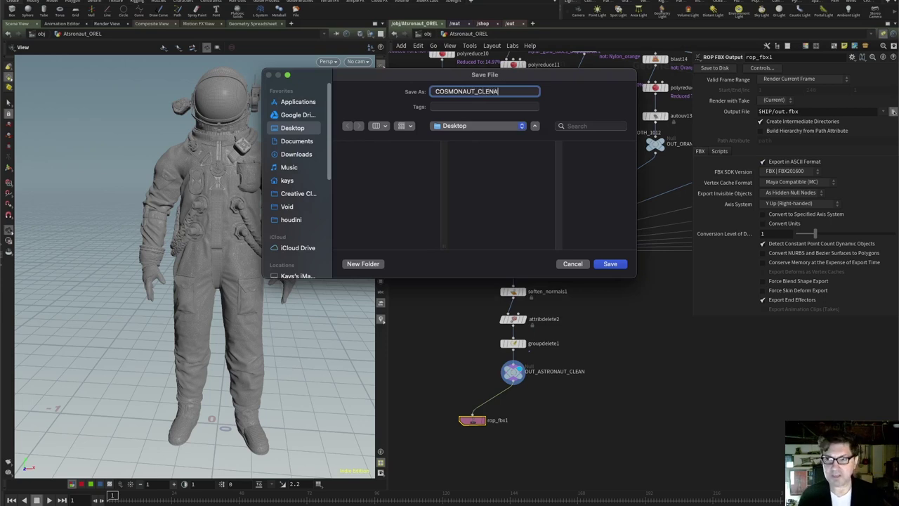
key(BackSpace)
key(BackSpace)
text(AN.)
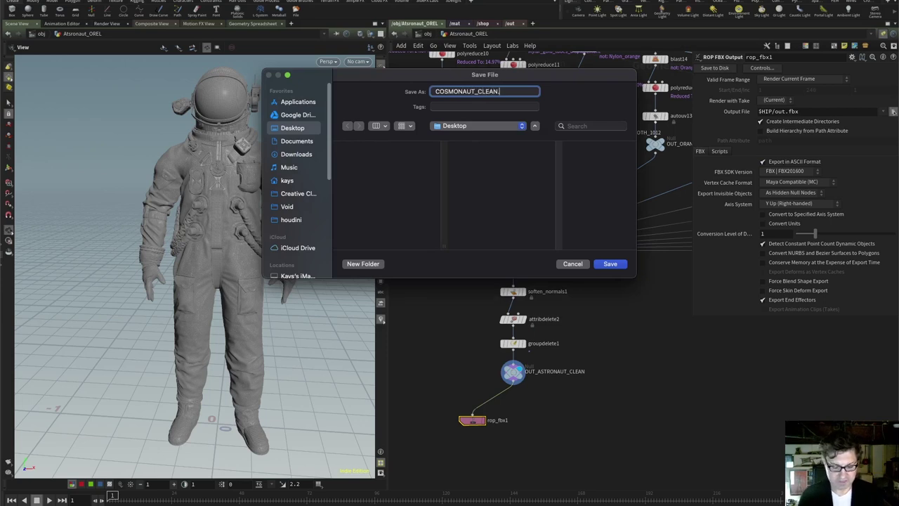
text(fbx)
key(Return)
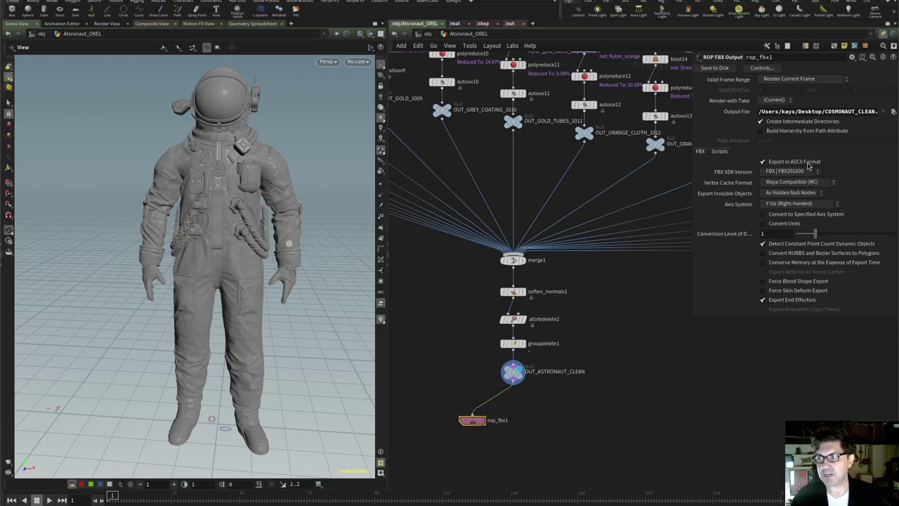
Turn off ASCII export, enable memory conservation, set the conversion level of detail to 5, and save the FBX to disk
click(809, 162)
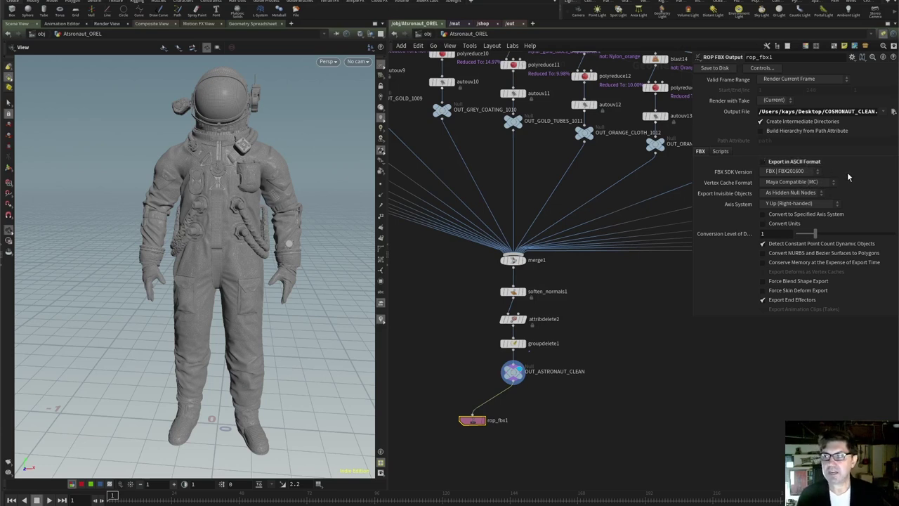
click(763, 262)
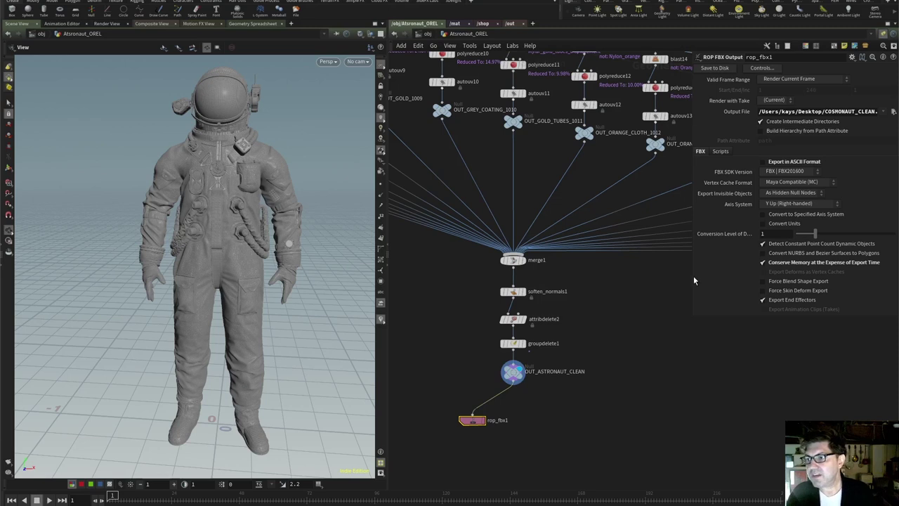
drag(691, 276, 629, 276)
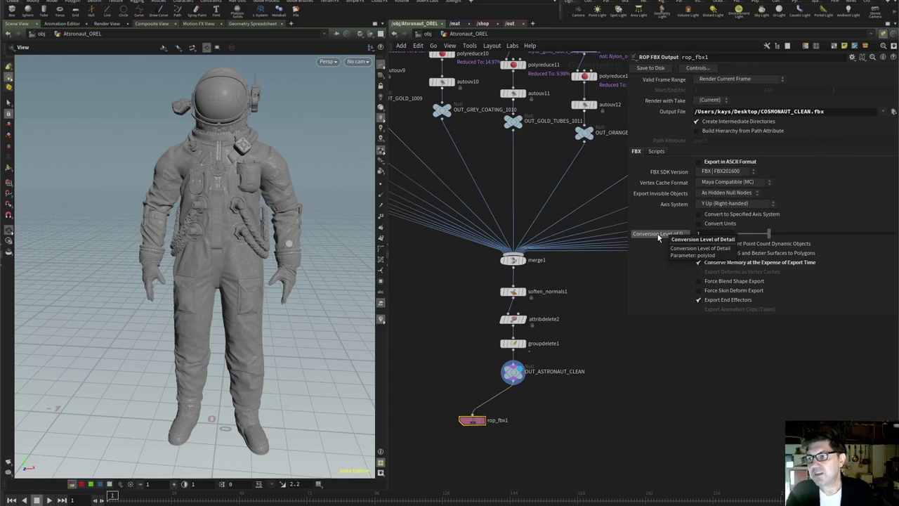
key(Tab)
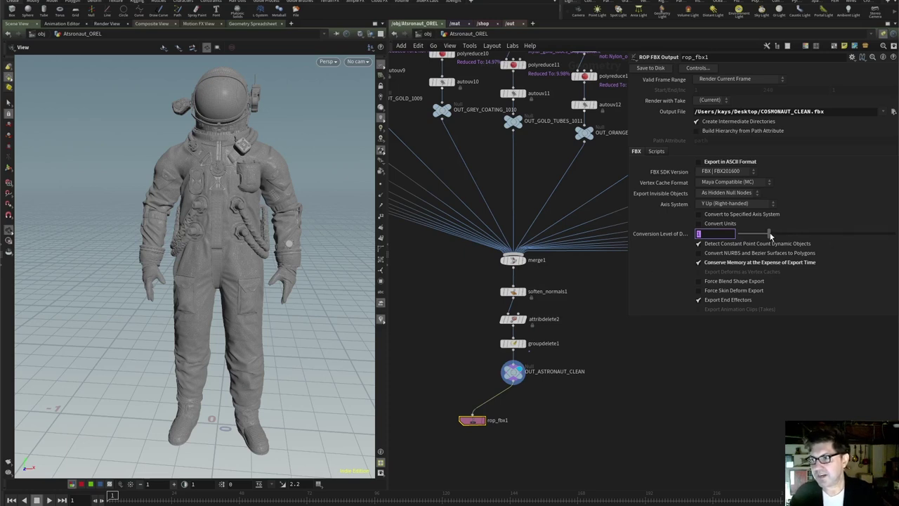
drag(770, 235, 896, 236)
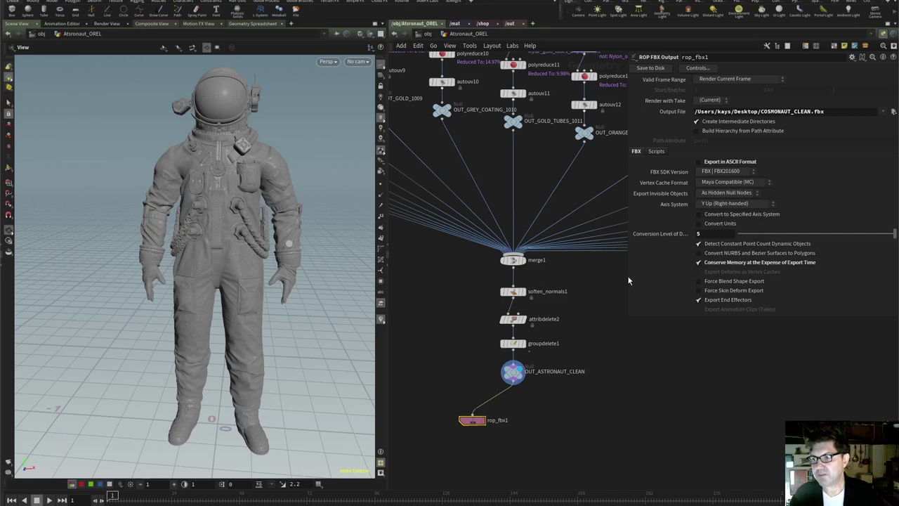
drag(628, 281, 707, 262)
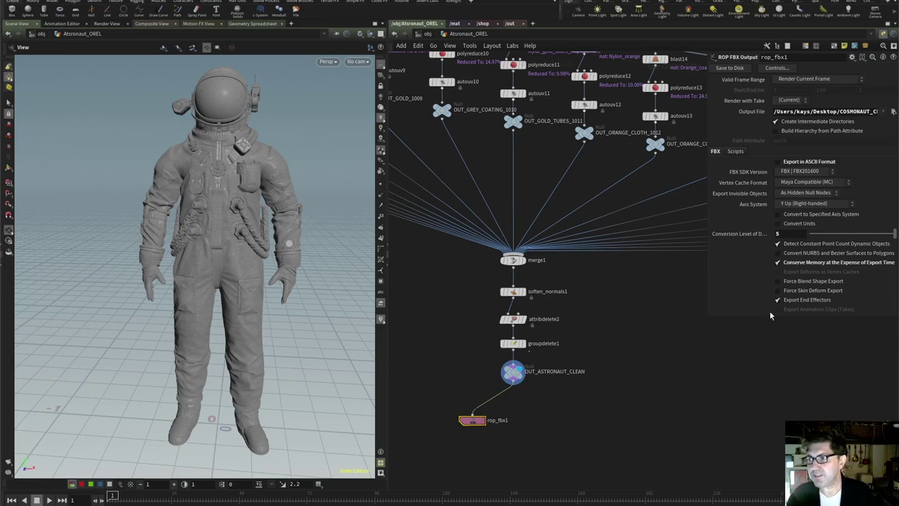
click(734, 67)
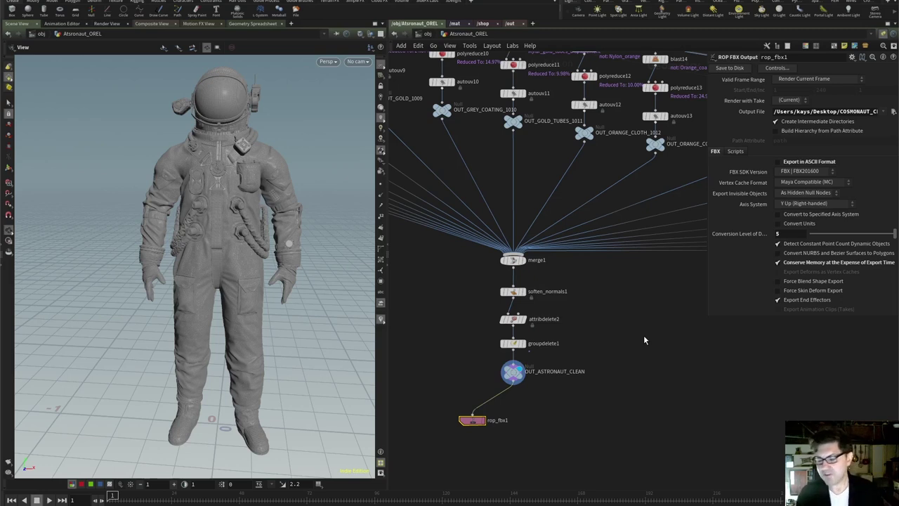
Attach a ROP Geometry Output node to OUT_ASTRONAUT_CLEAN and set its output file to COSMONAUT_CLEAN.obj on the Desktop
drag(513, 385, 536, 424)
click(636, 133)
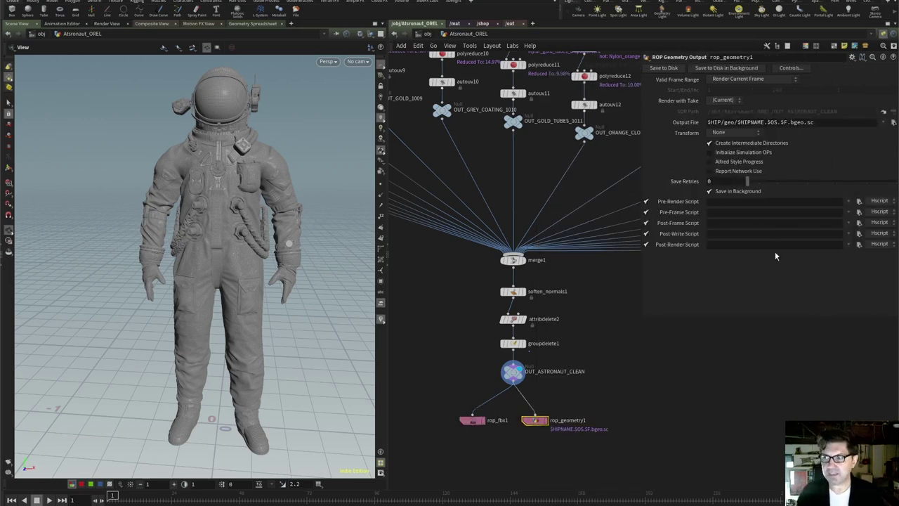
click(893, 122)
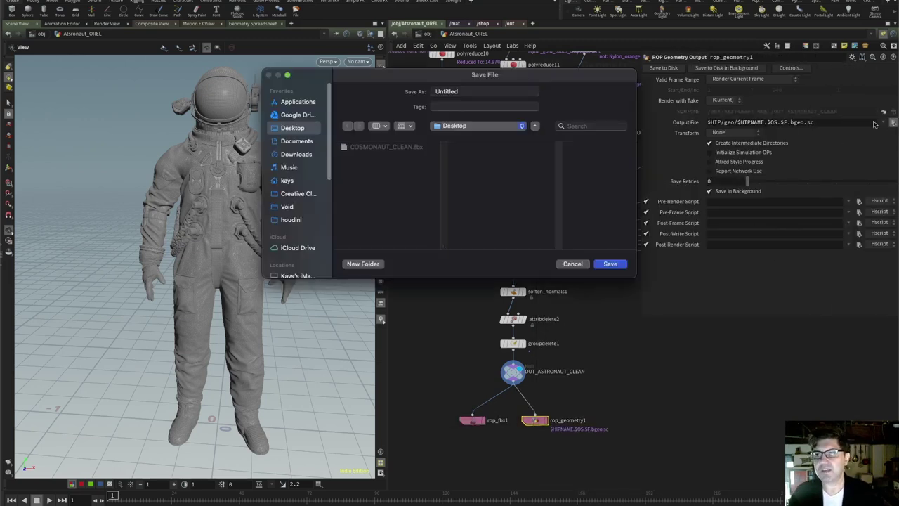
text(COSMONAUT_CLEAN.o)
key(Return)
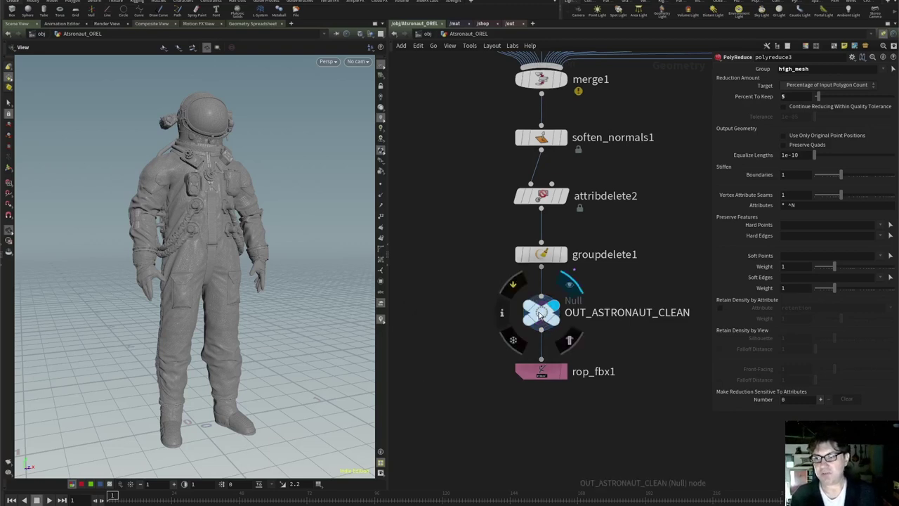
Save the geometry of OUT_ASTRONAUT_CLEAN directly from the node as Untitled.obj on the Desktop and inspect the file in a rotating preview
click(541, 318)
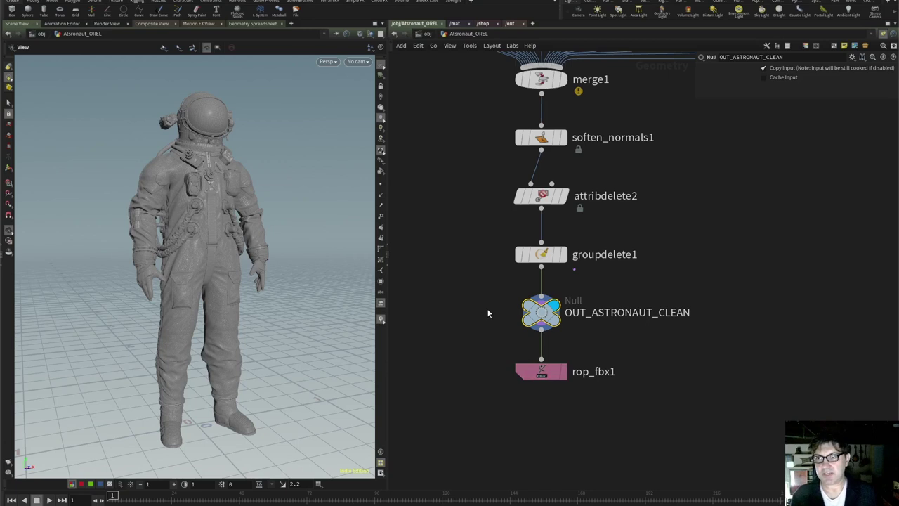
scroll(488, 311, down, 3)
scroll(480, 304, up, 3)
mouse_move(547, 318)
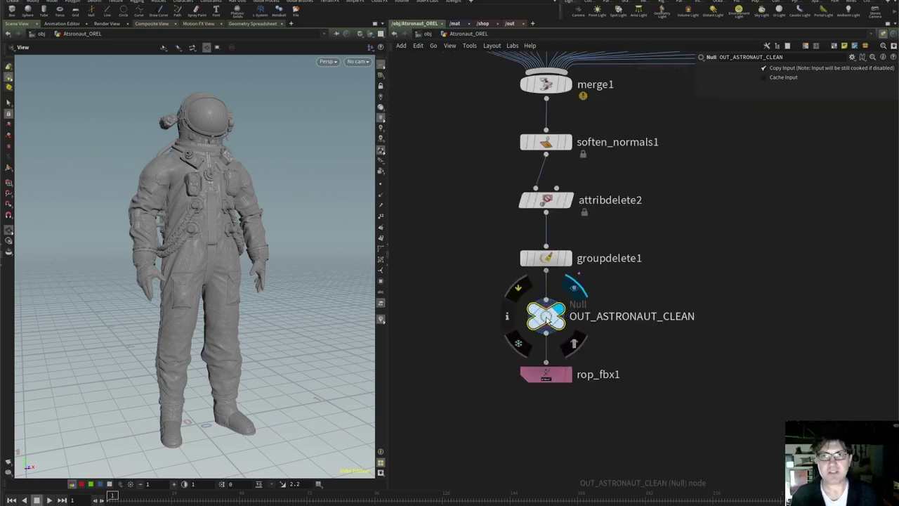
right_click(547, 319)
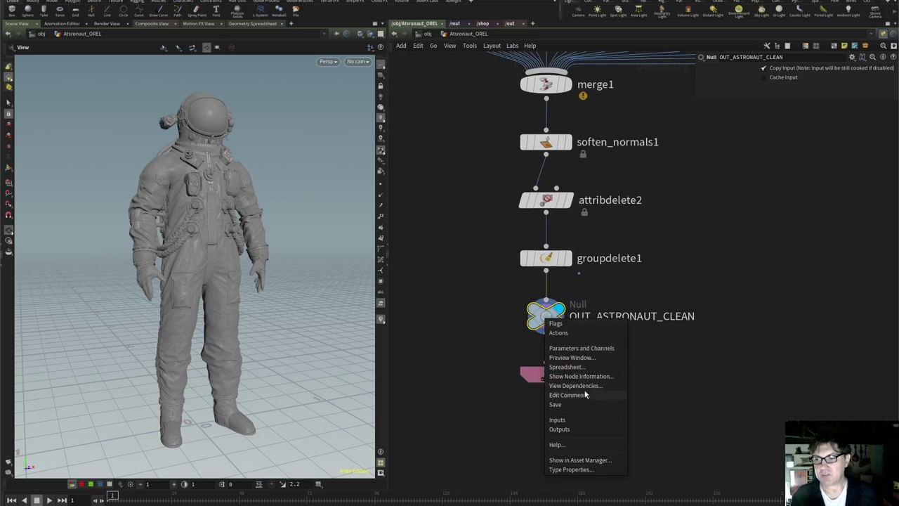
mouse_move(571, 406)
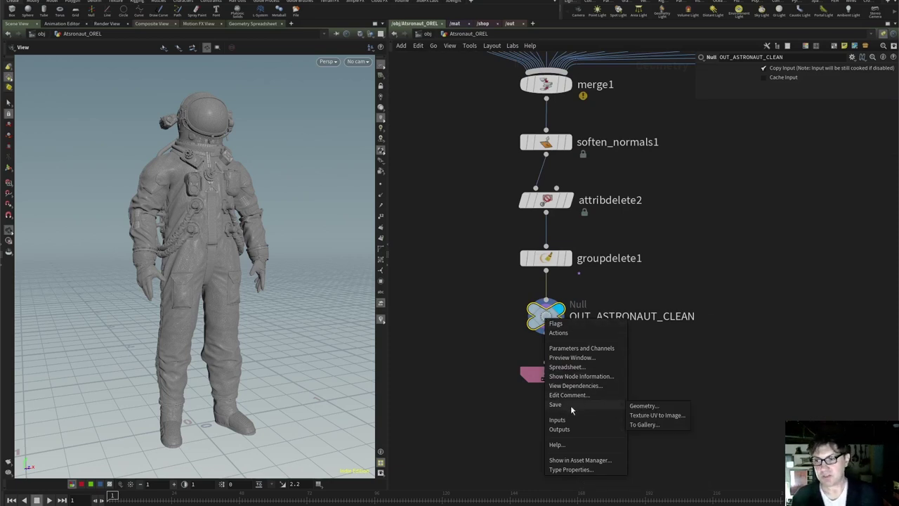
click(661, 408)
drag(613, 376, 441, 205)
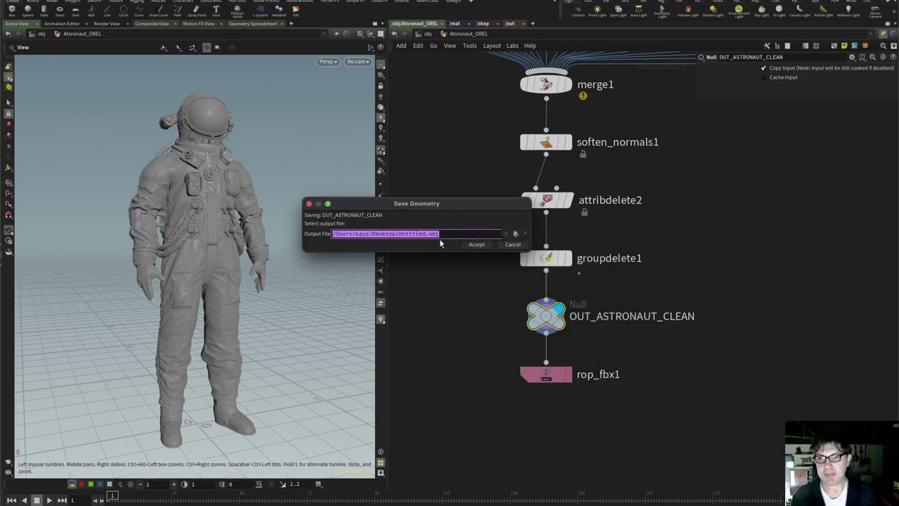
click(526, 234)
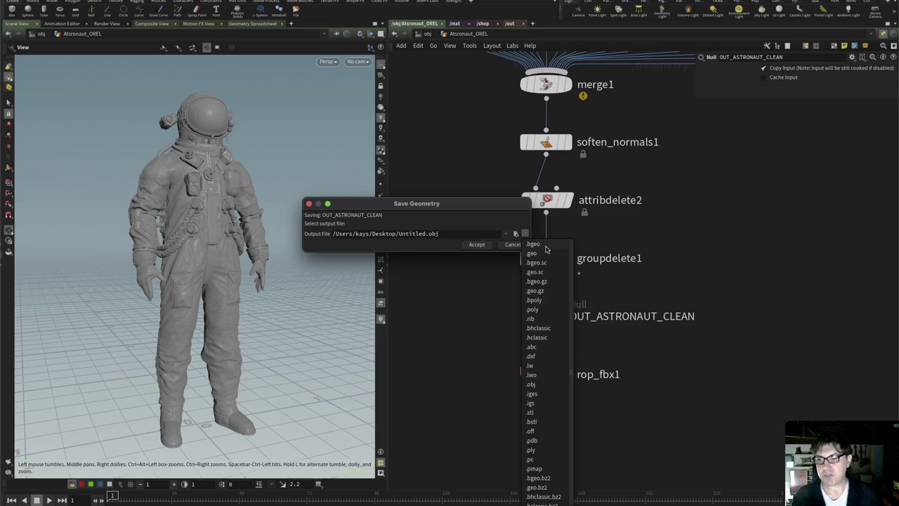
click(552, 386)
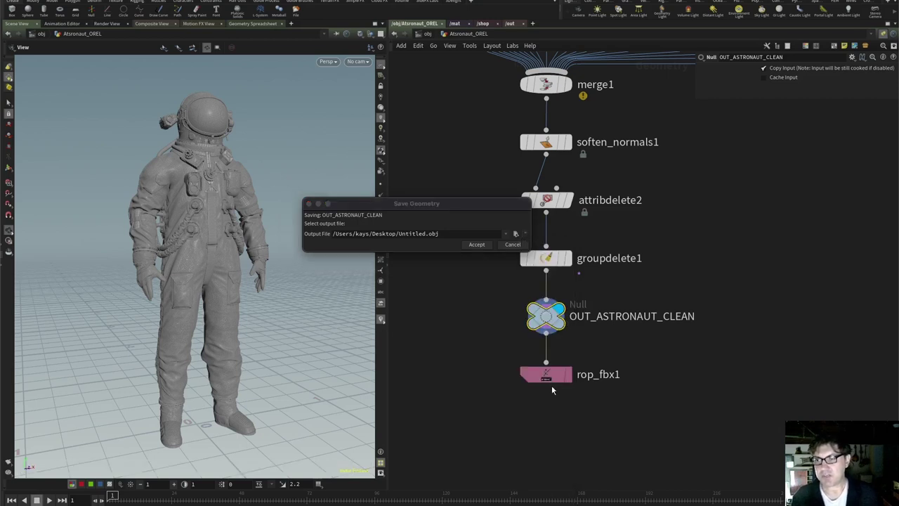
click(476, 244)
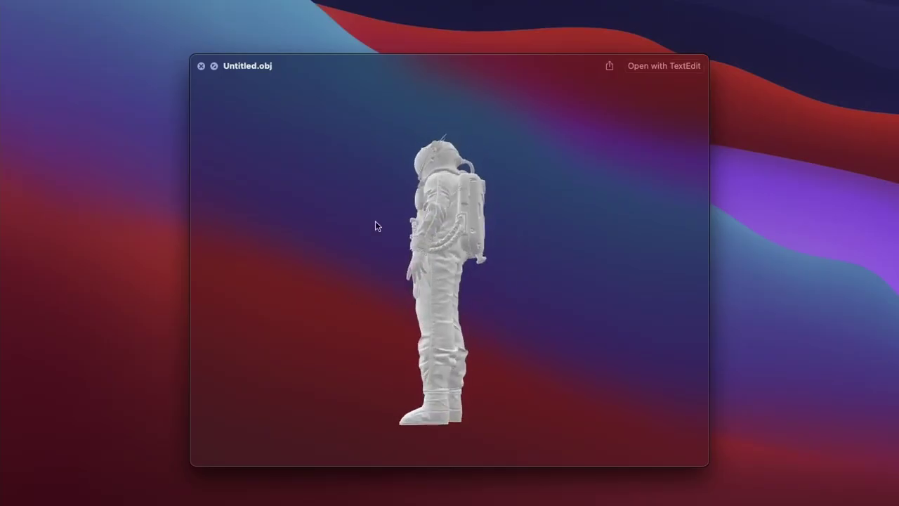
drag(375, 221, 495, 253)
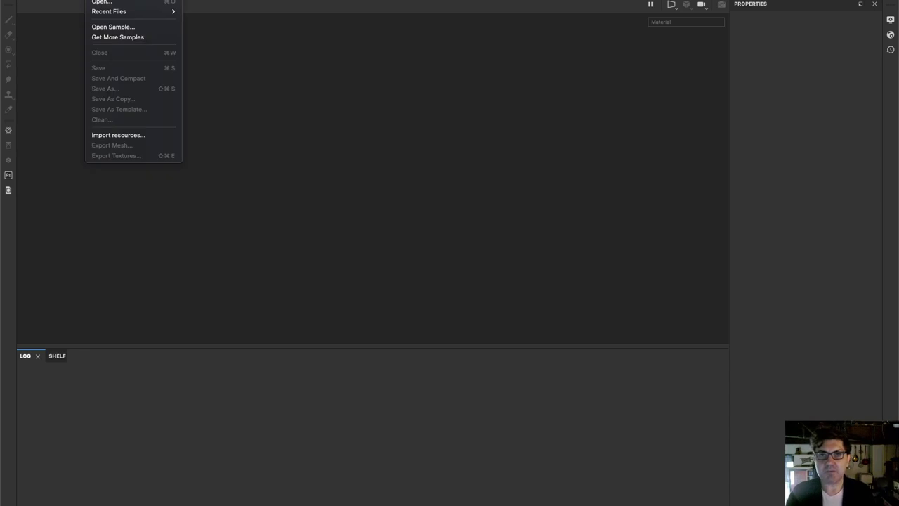
Switch to Substance Painter and create a new project from COSMONAUT_CLEAN.fbx with the UV Tile workflow enabled
key(super+n)
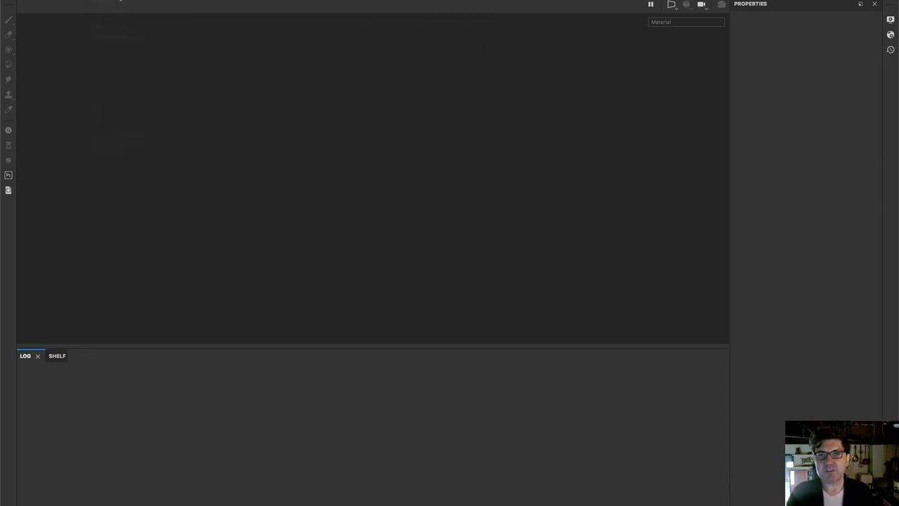
click(534, 128)
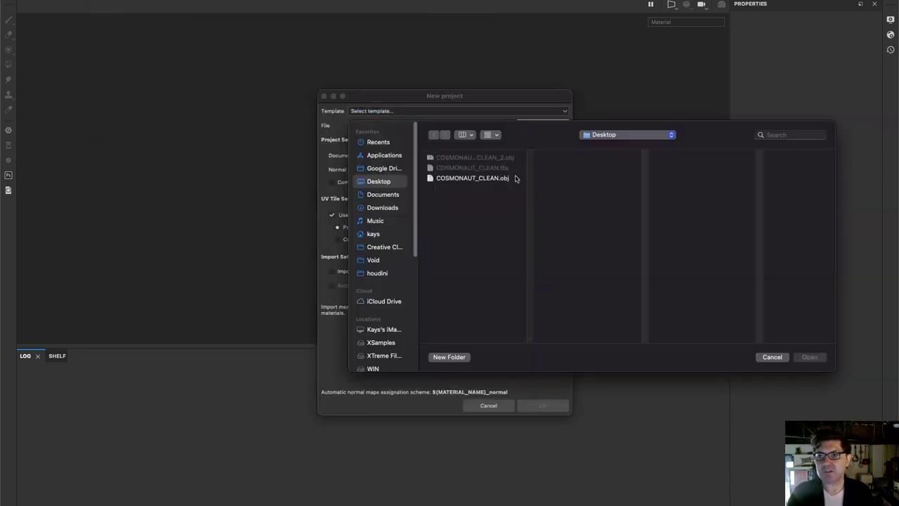
click(490, 169)
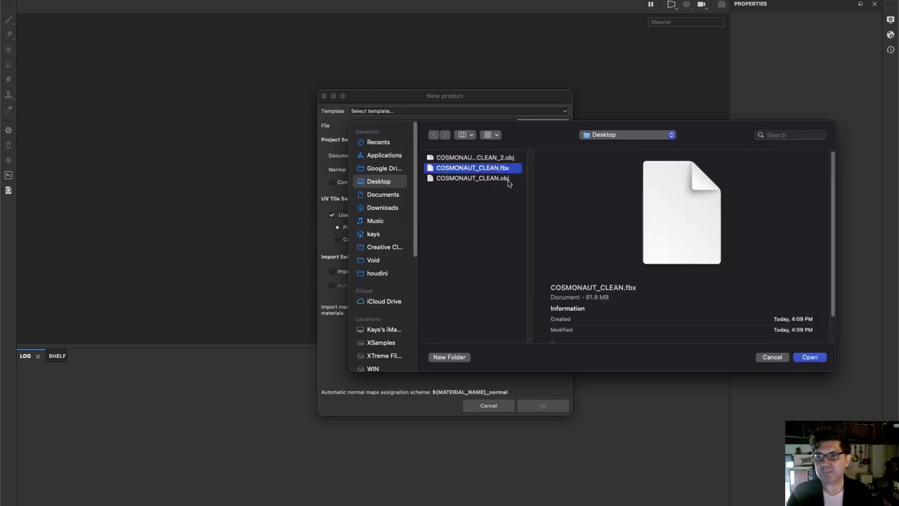
click(810, 356)
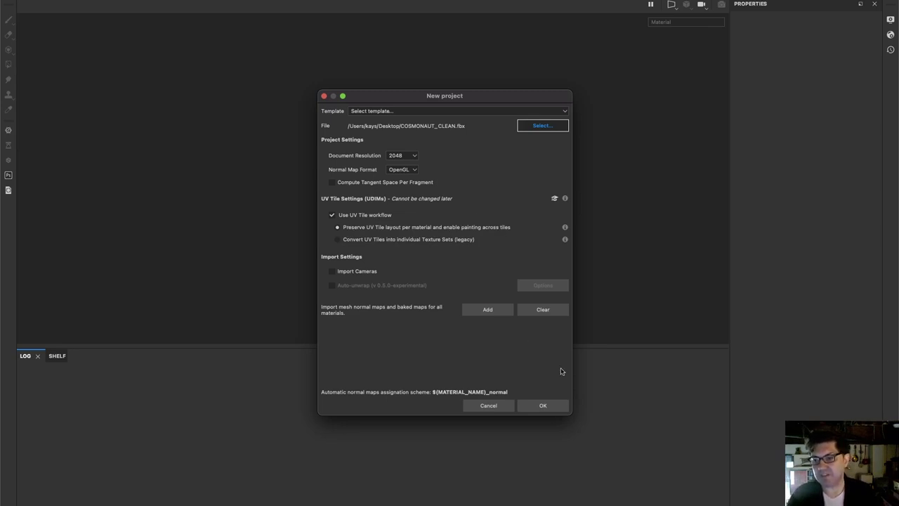
click(540, 409)
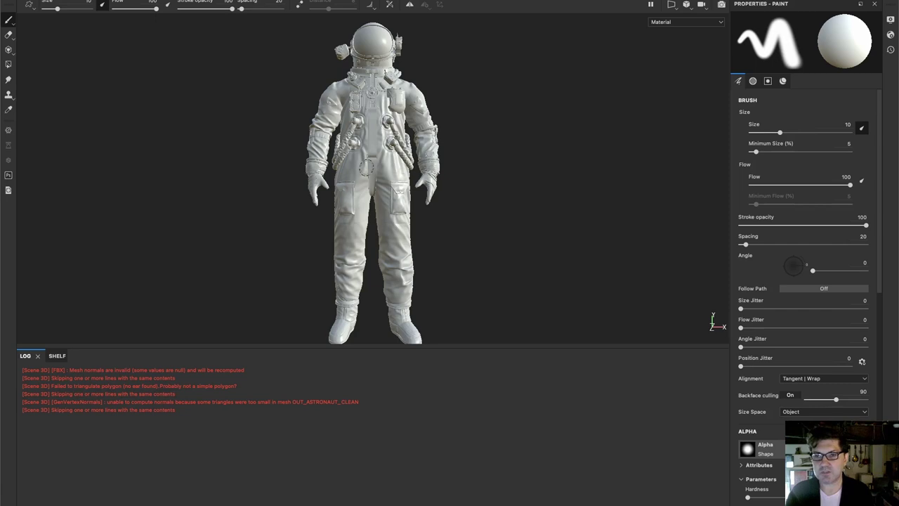
Examine the imported astronaut mesh from several angles and open the texture set list to review its UV tiles
alt+drag(369, 163, 446, 190)
scroll(377, 175, up, 5)
scroll(366, 199, down, 5)
key(f)
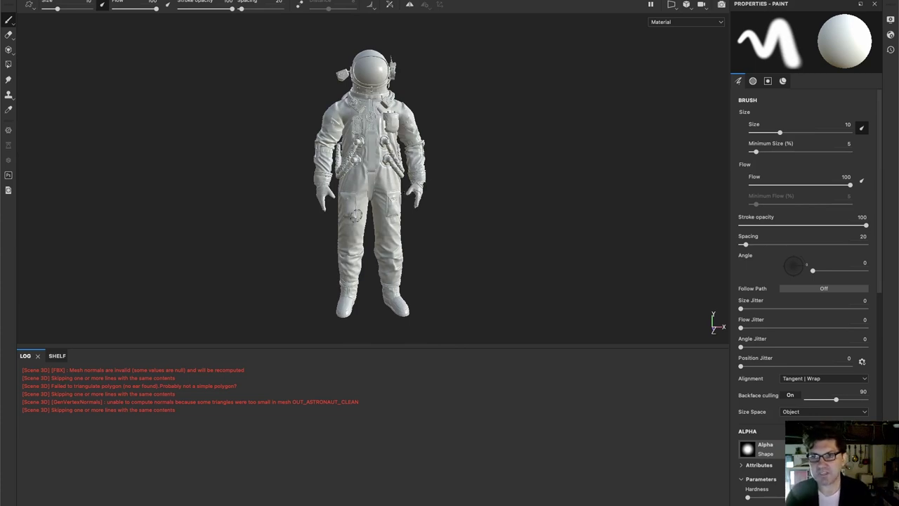
alt+drag(344, 200, 409, 164)
key(f)
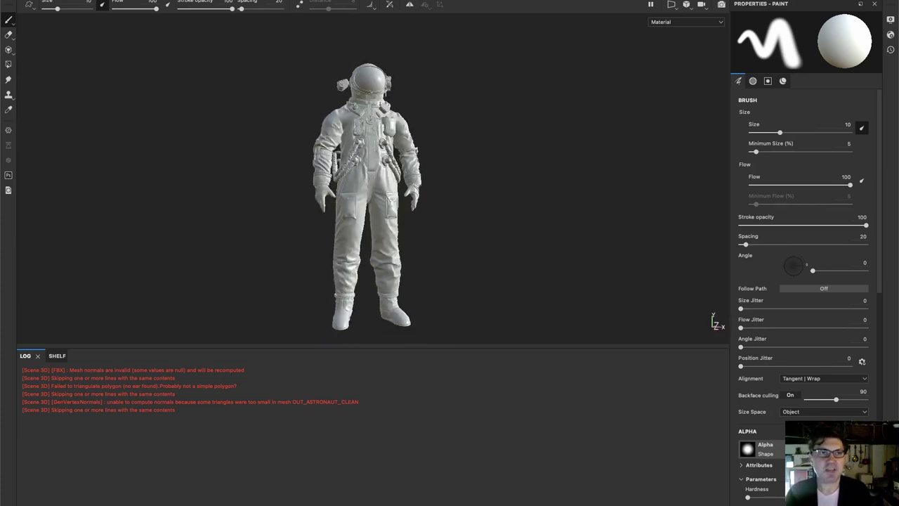
key(t)
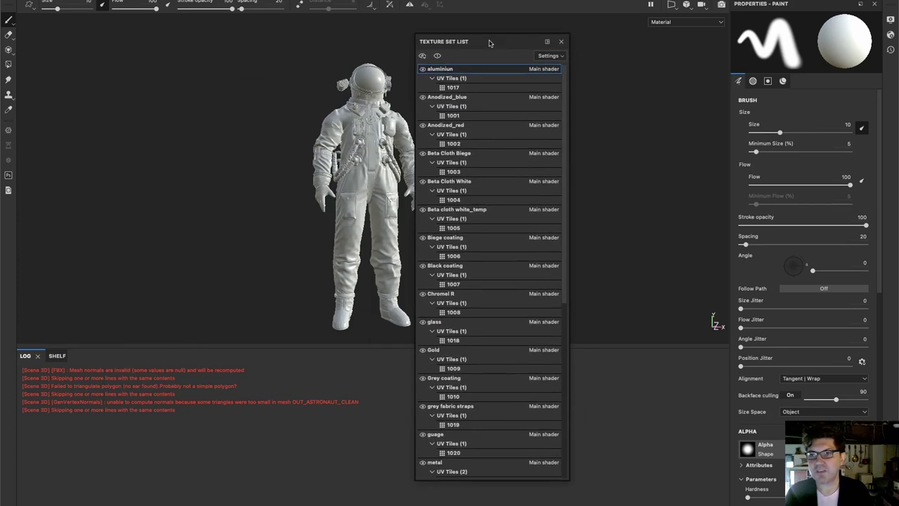